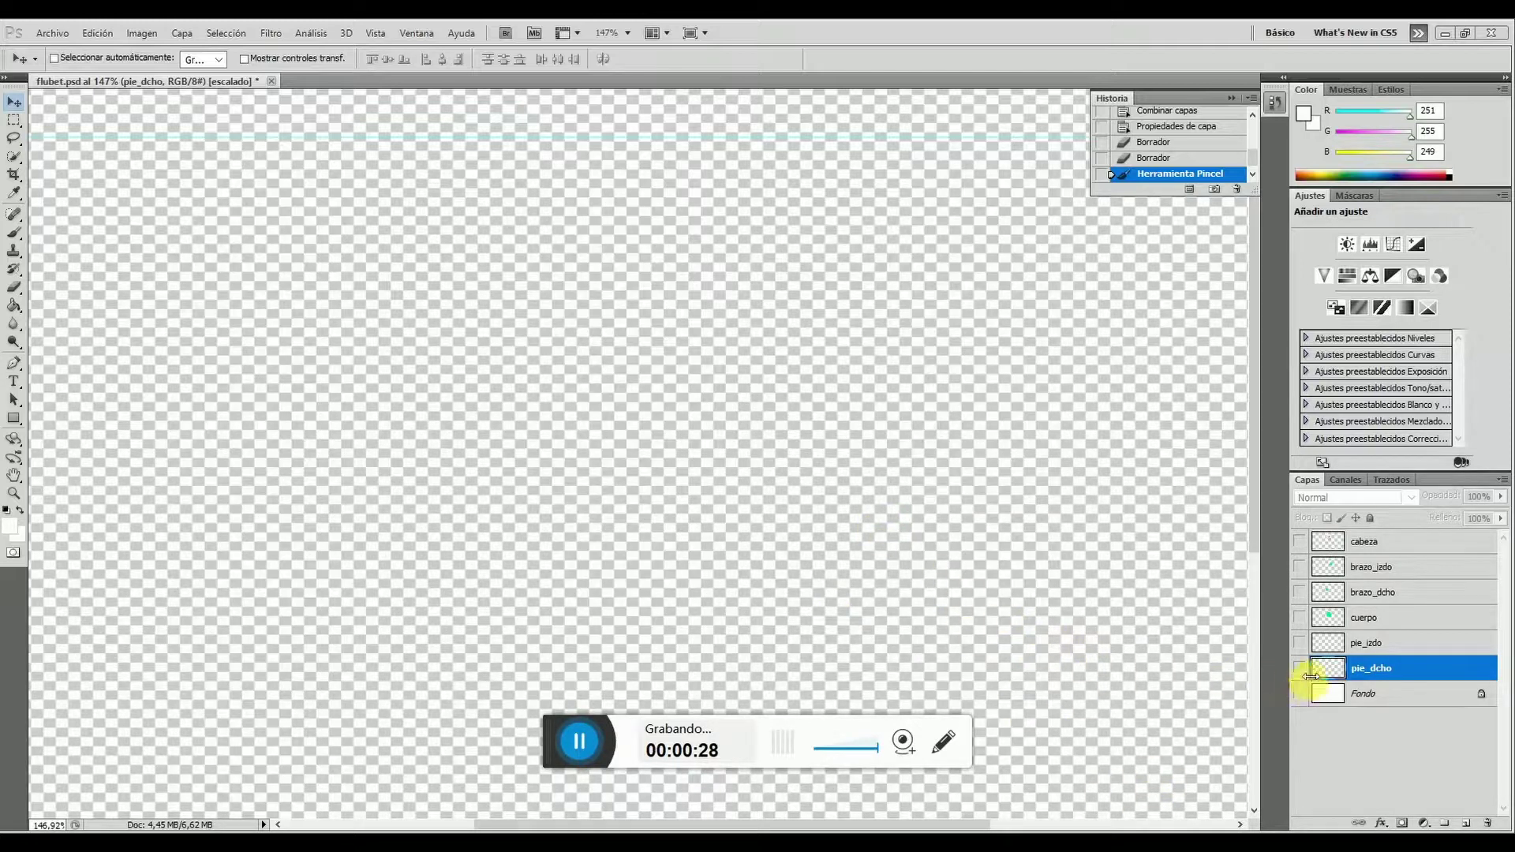
- Turn on the pie_dcho, pie_izdo, cuerpo, brazo_dcho, brazo_izdo and cabeza layers
click(1300, 669)
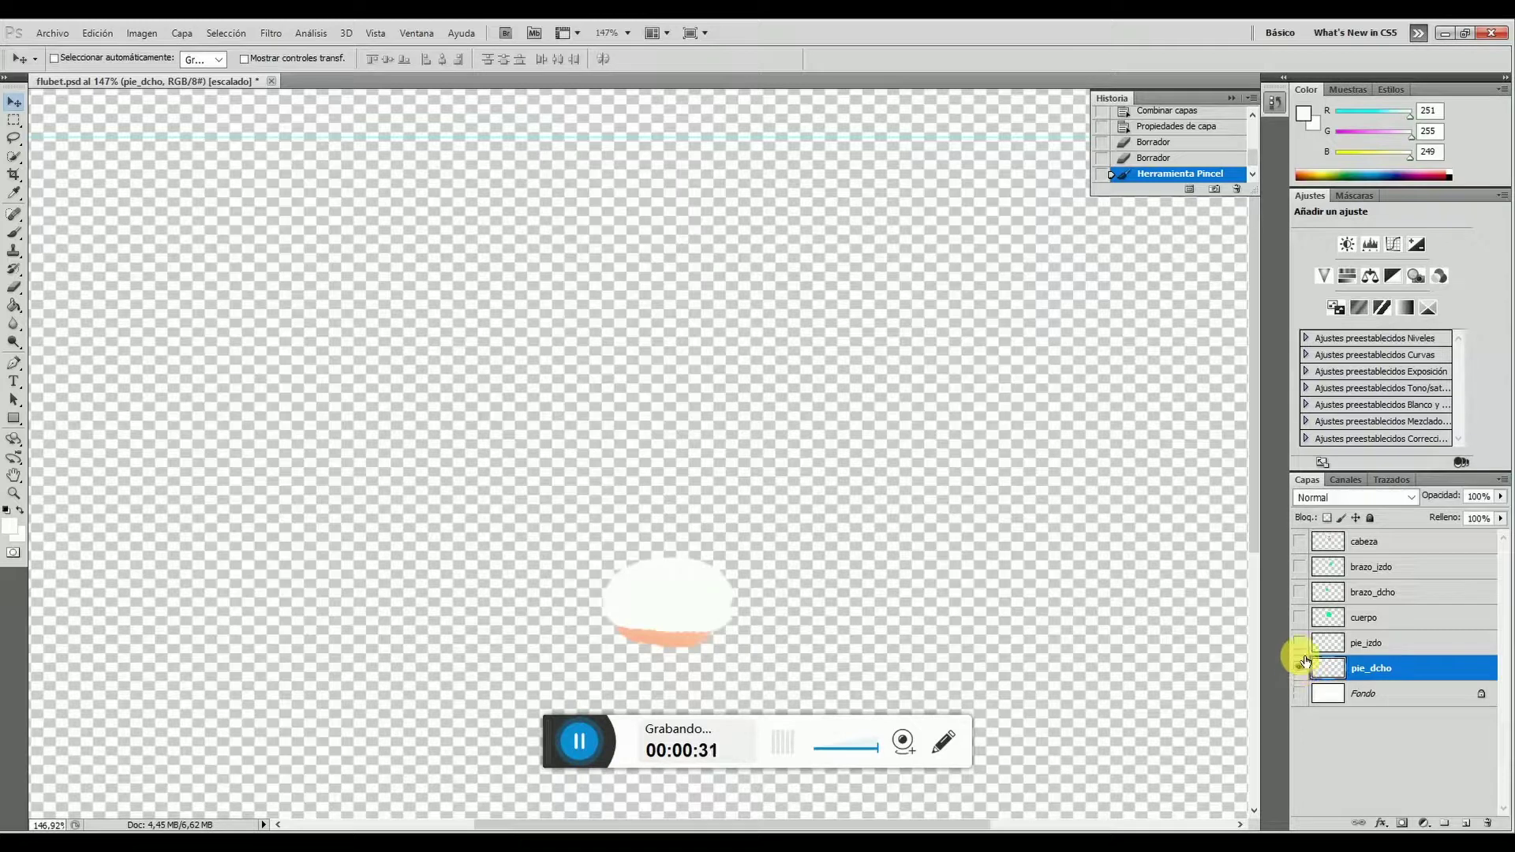
click(1299, 643)
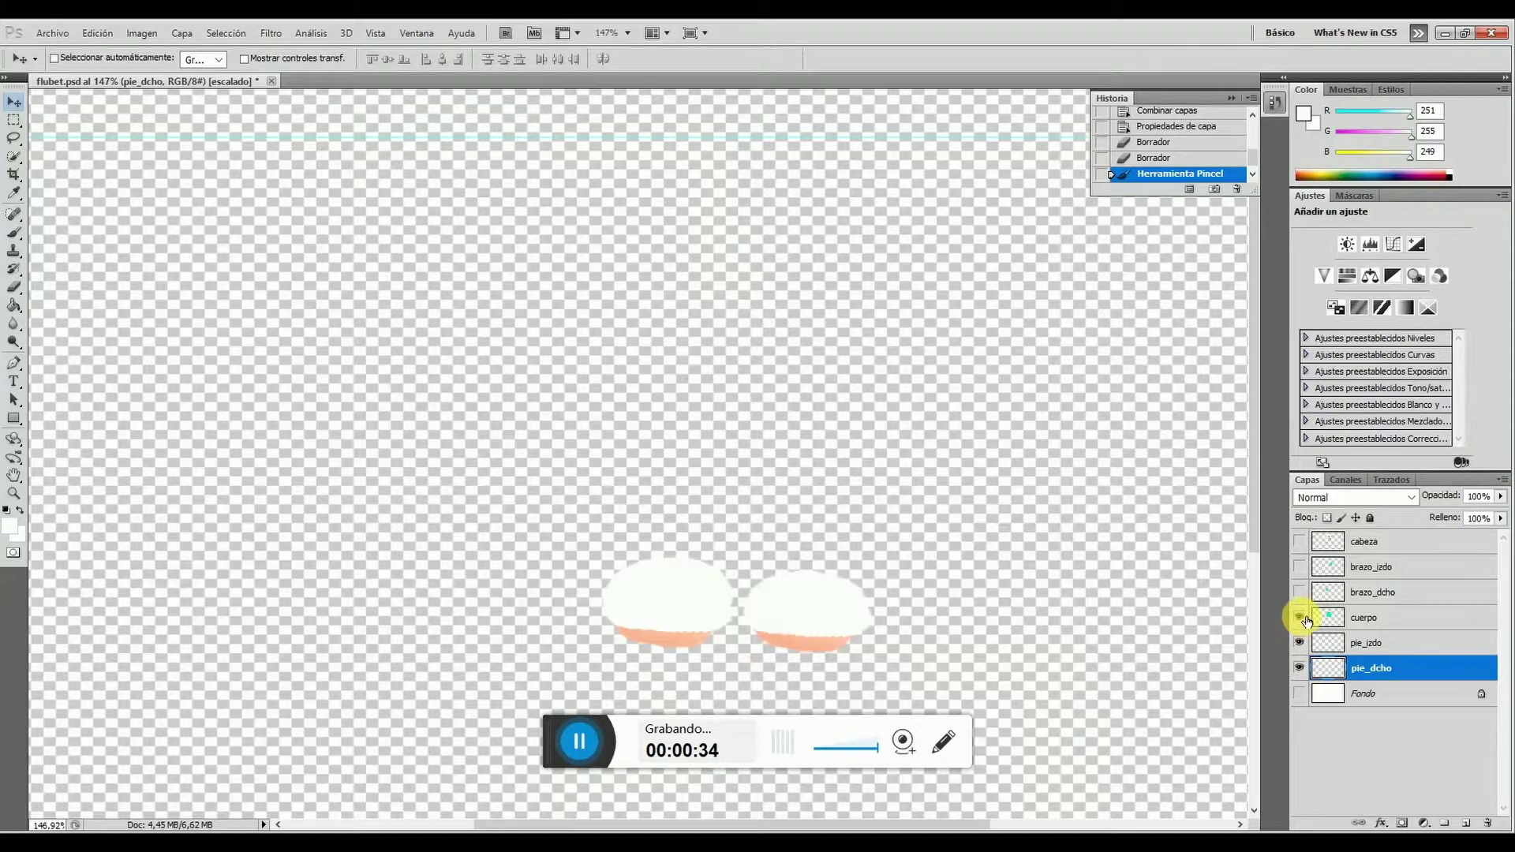
click(1299, 617)
click(1300, 592)
click(1302, 568)
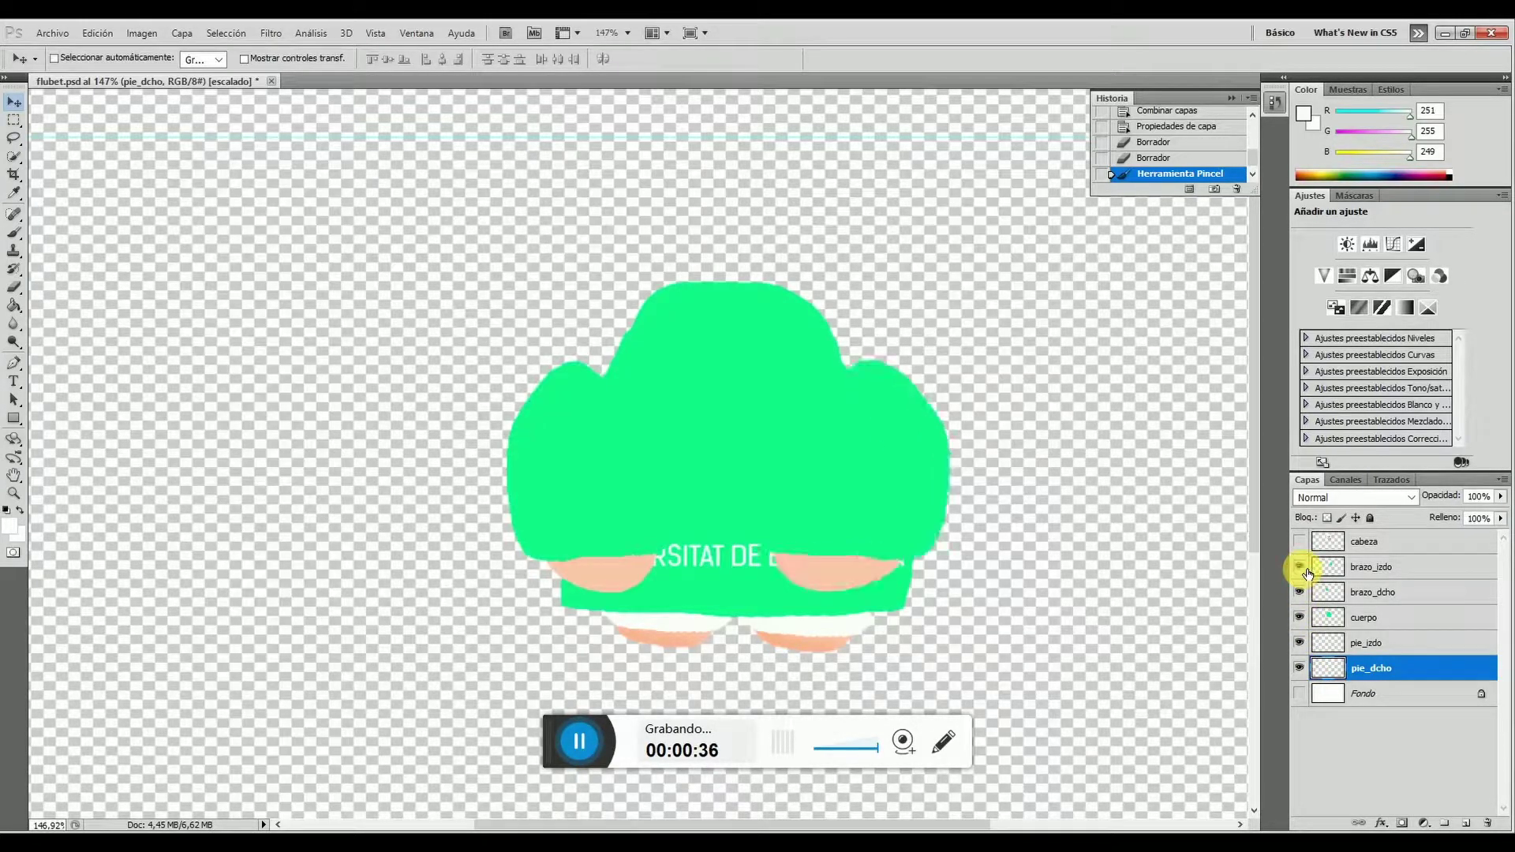
click(1299, 542)
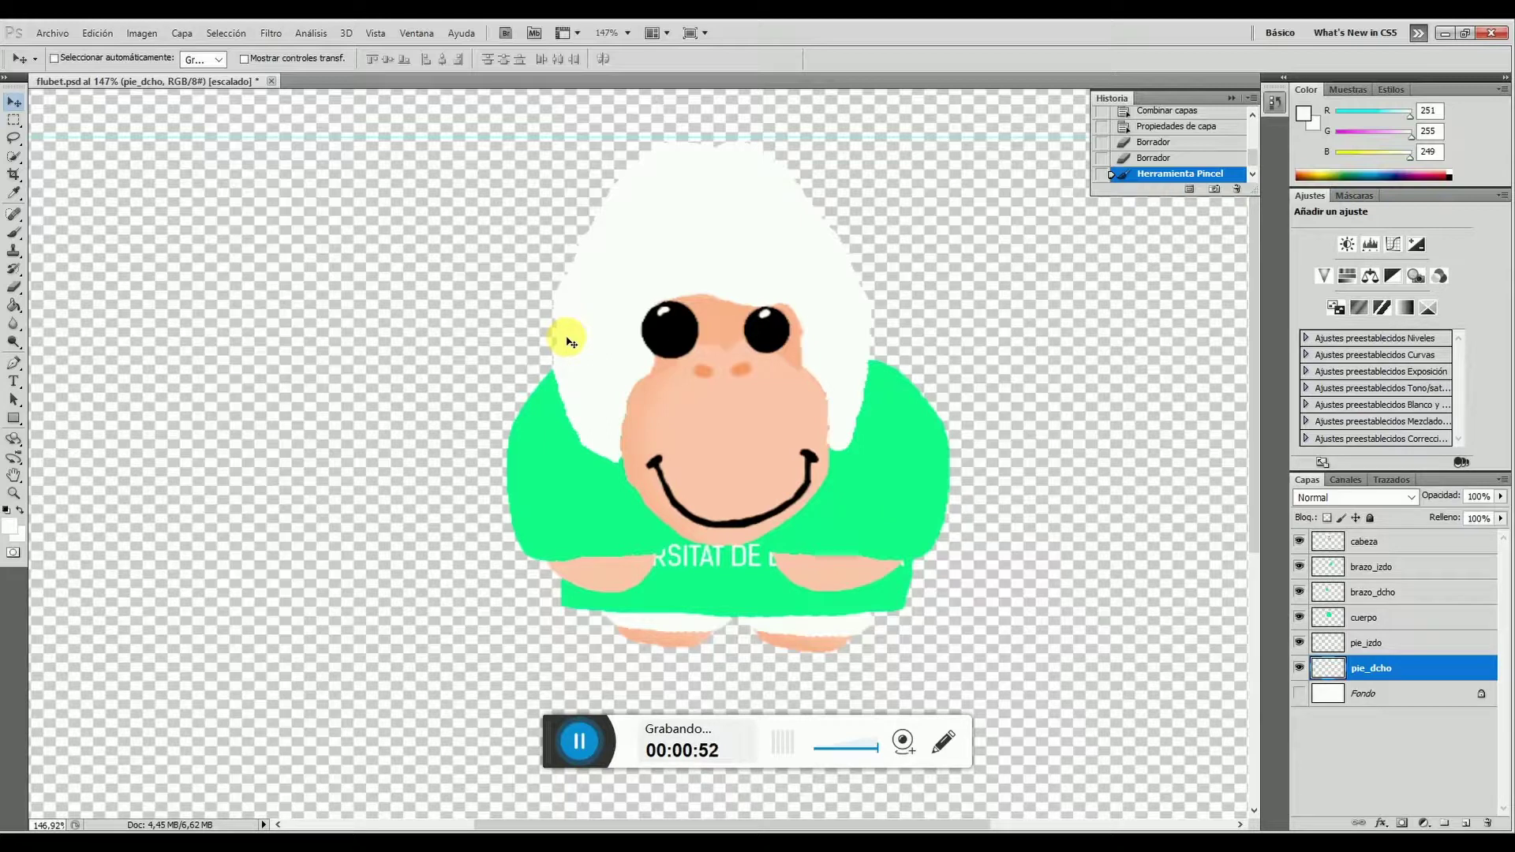
- Save the Photoshop document as flubet.psd using Archivo > Guardar como
click(52, 32)
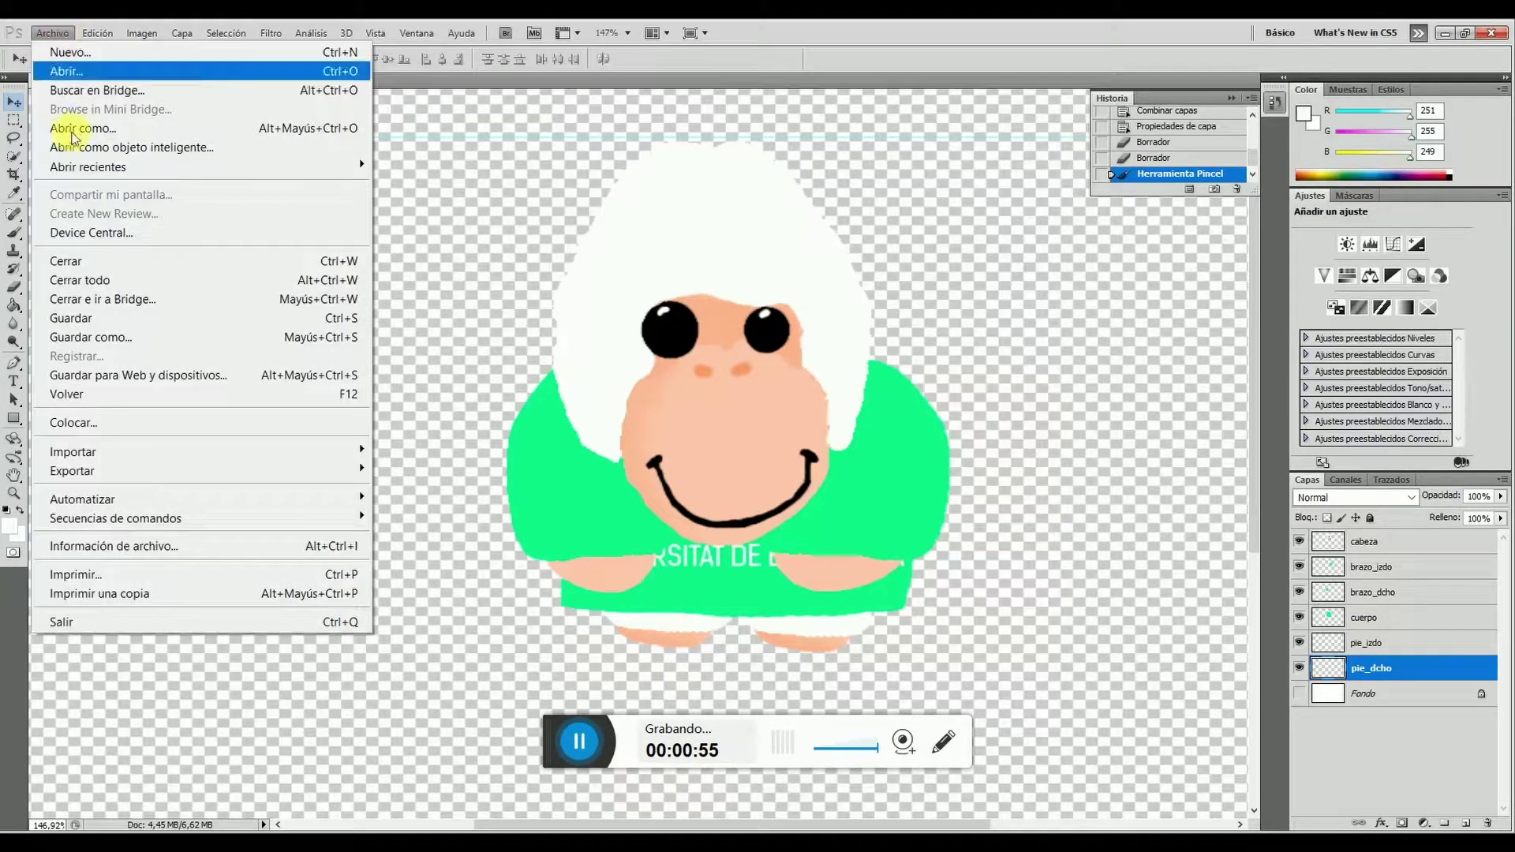
click(126, 338)
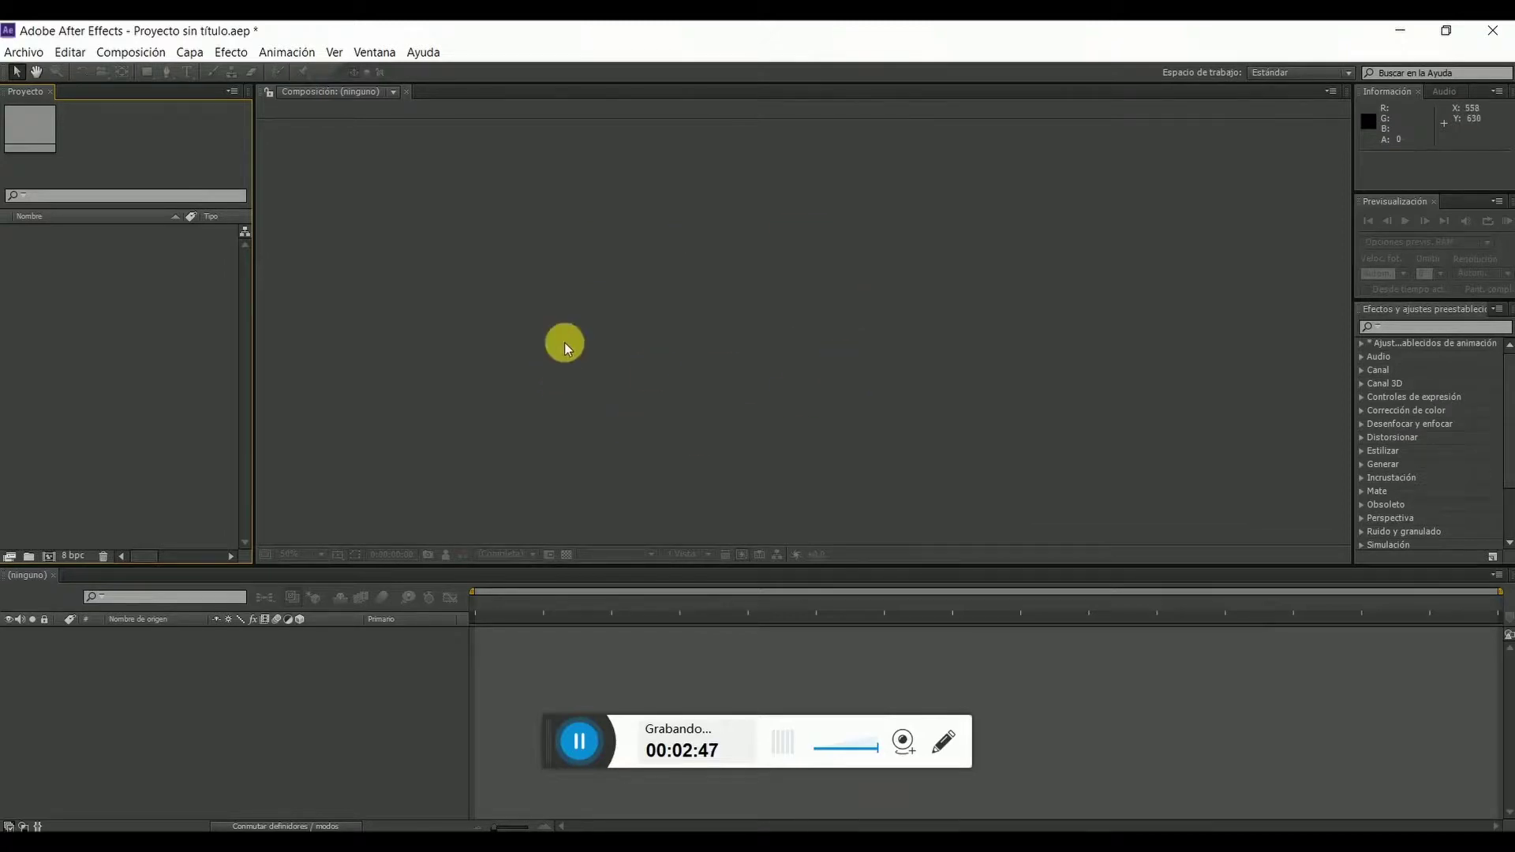
- Create a composition named nombre at 1920×1080, 25 fps, 30 seconds (HDTV 1080 25)
click(130, 52)
click(126, 75)
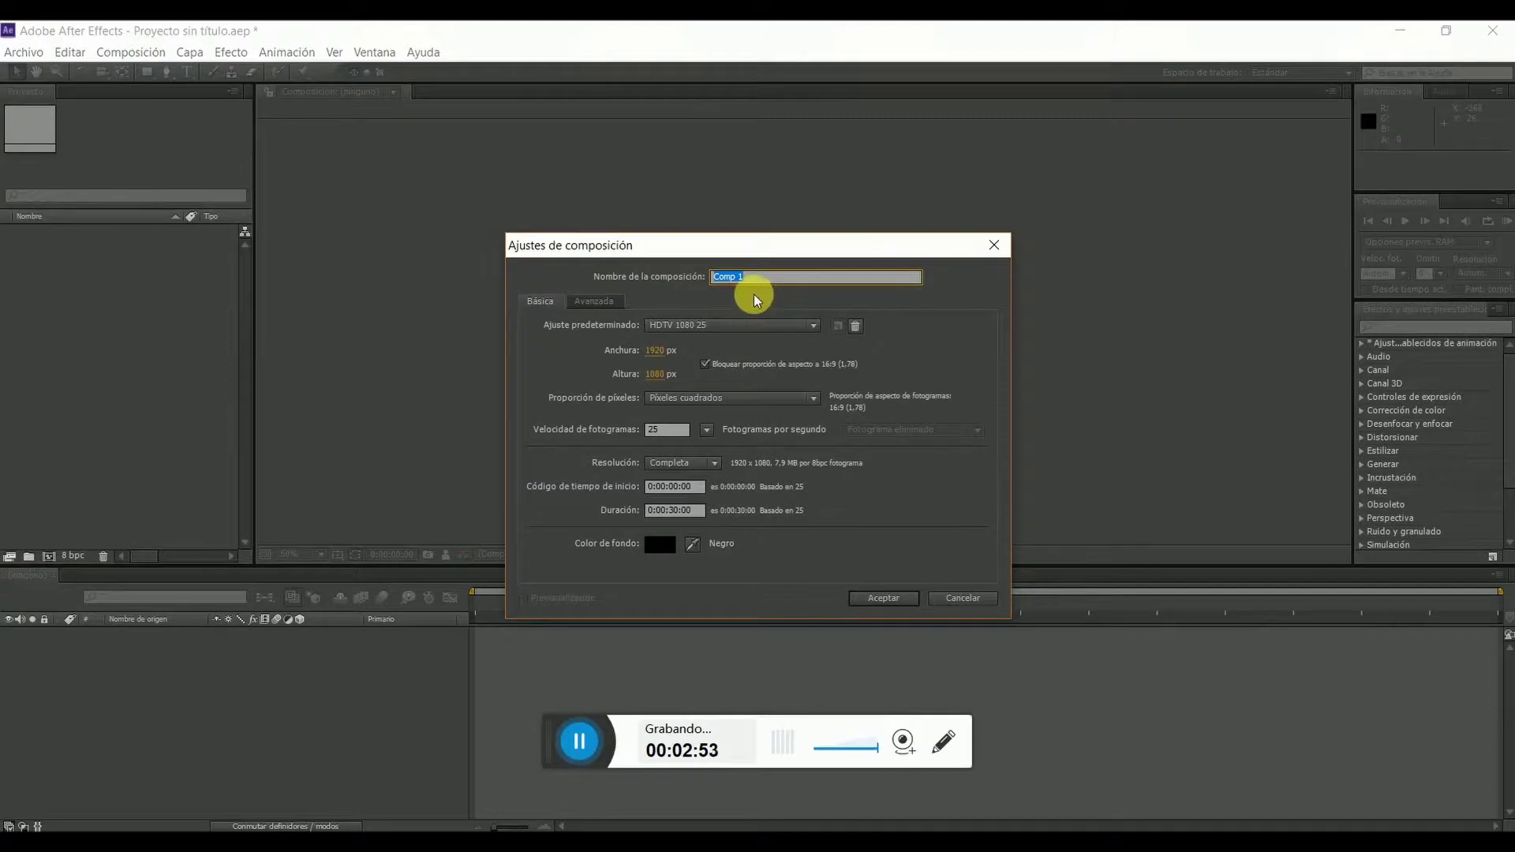
text(nombre)
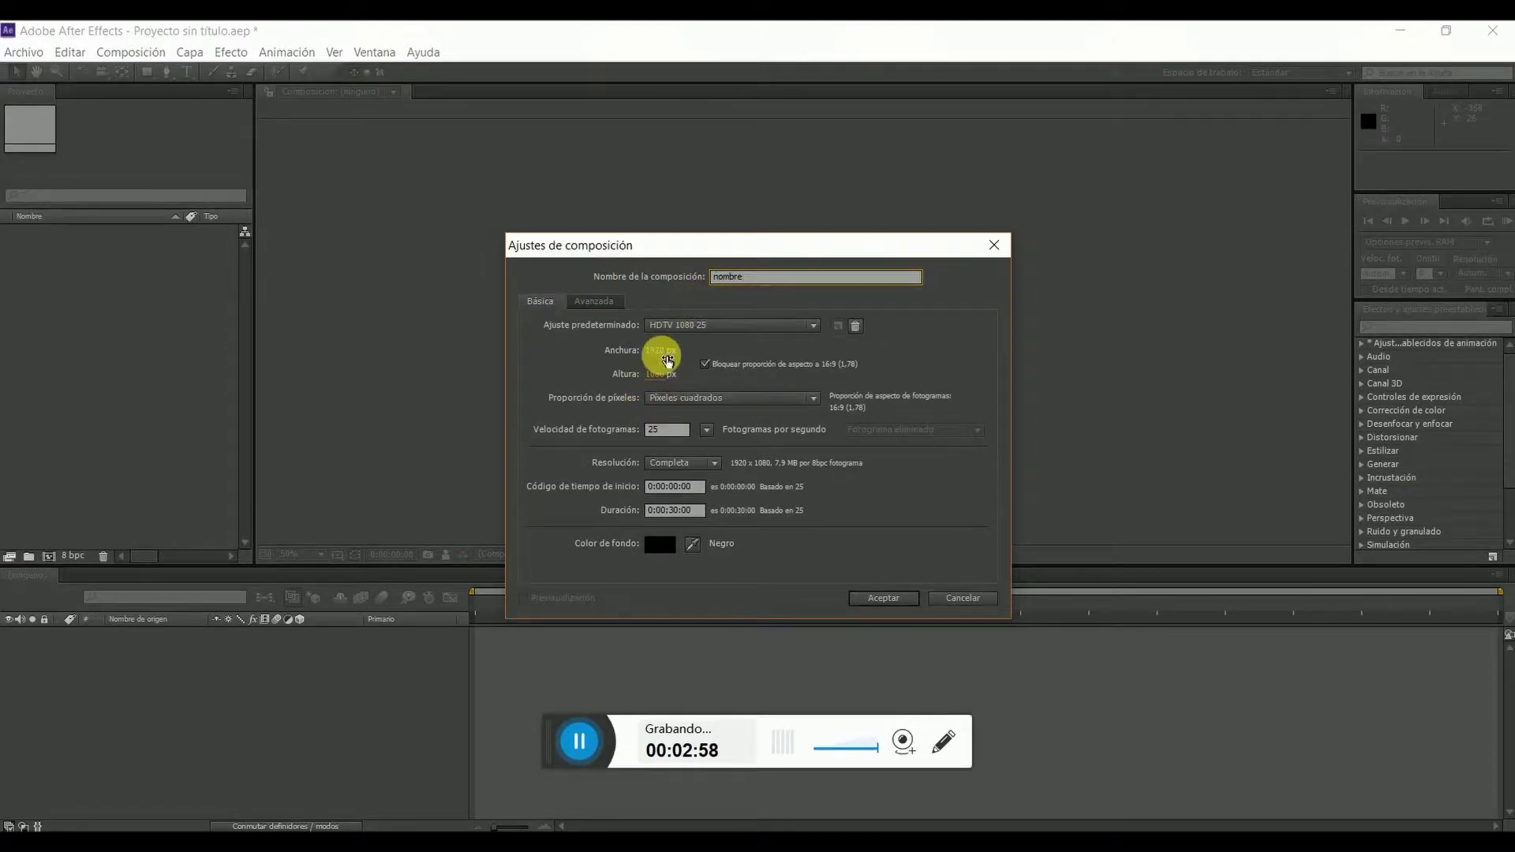
click(886, 600)
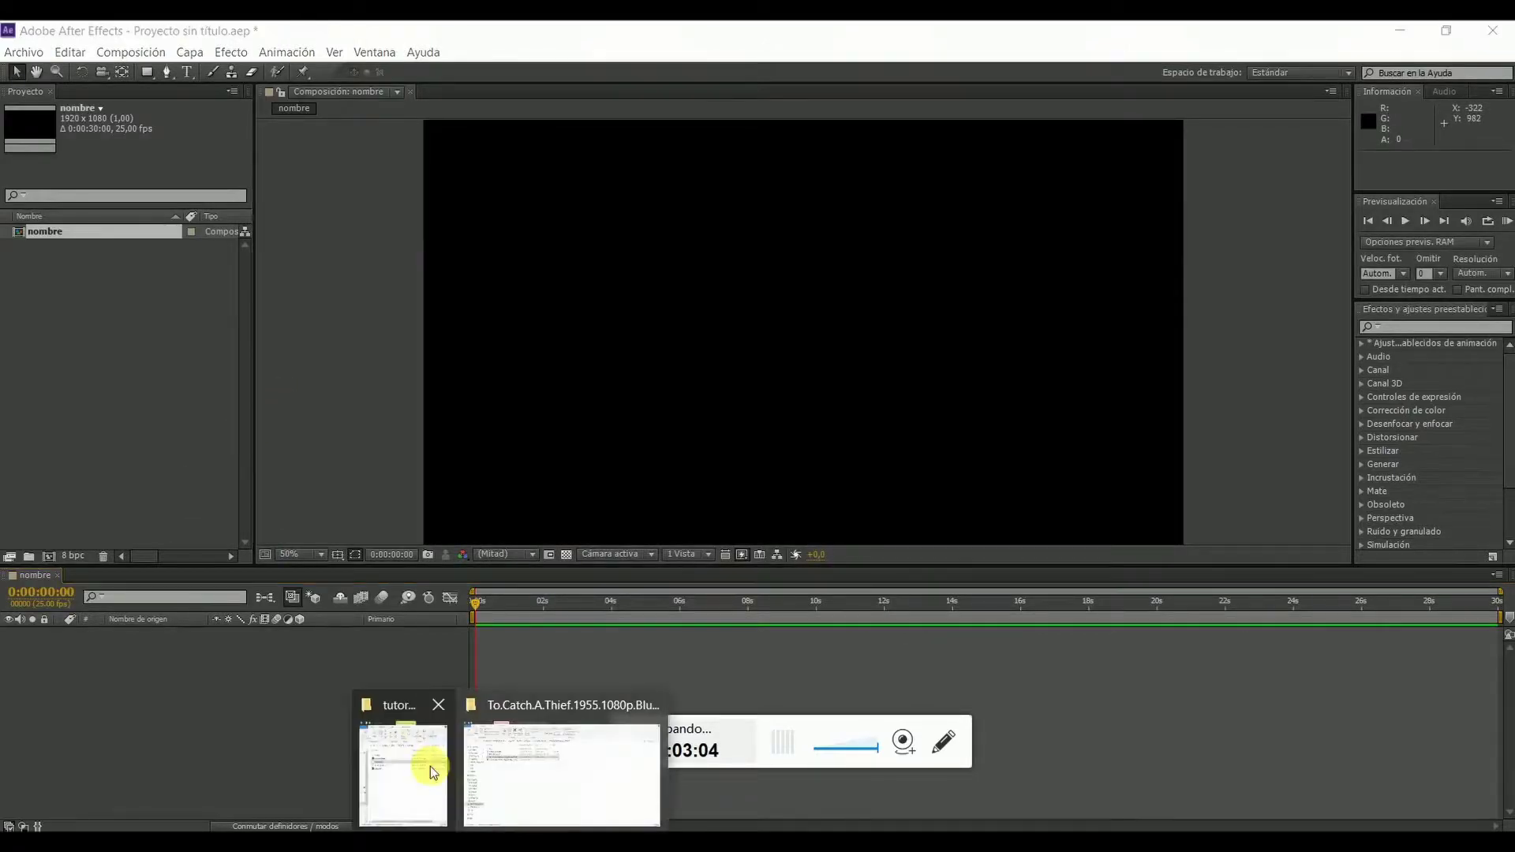
- Drag flubet.psd into the Project panel and try the single-layer import options, then return to merged
click(426, 767)
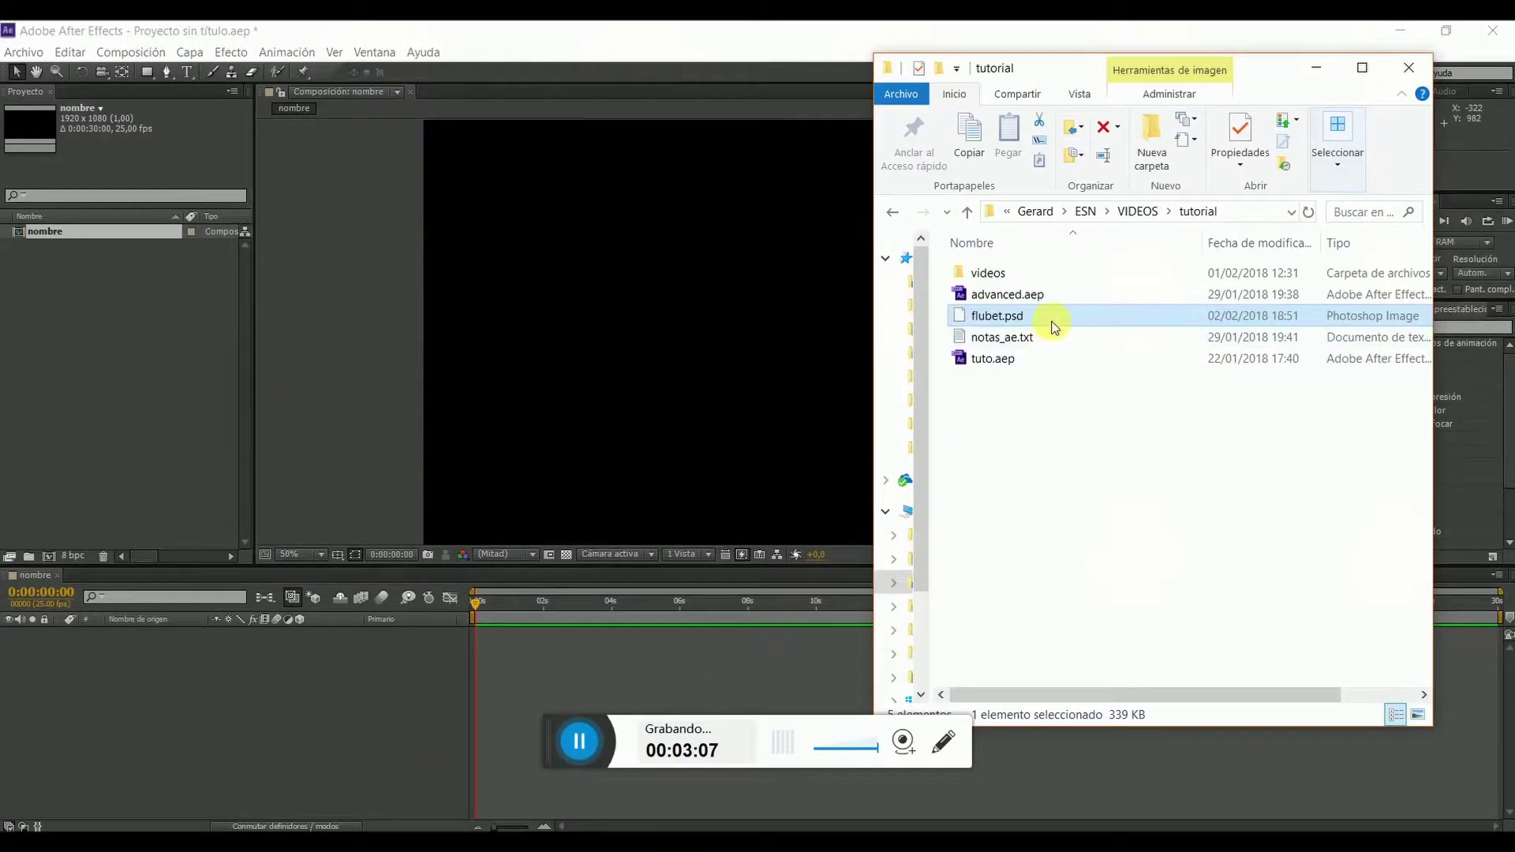
drag(1049, 317, 87, 368)
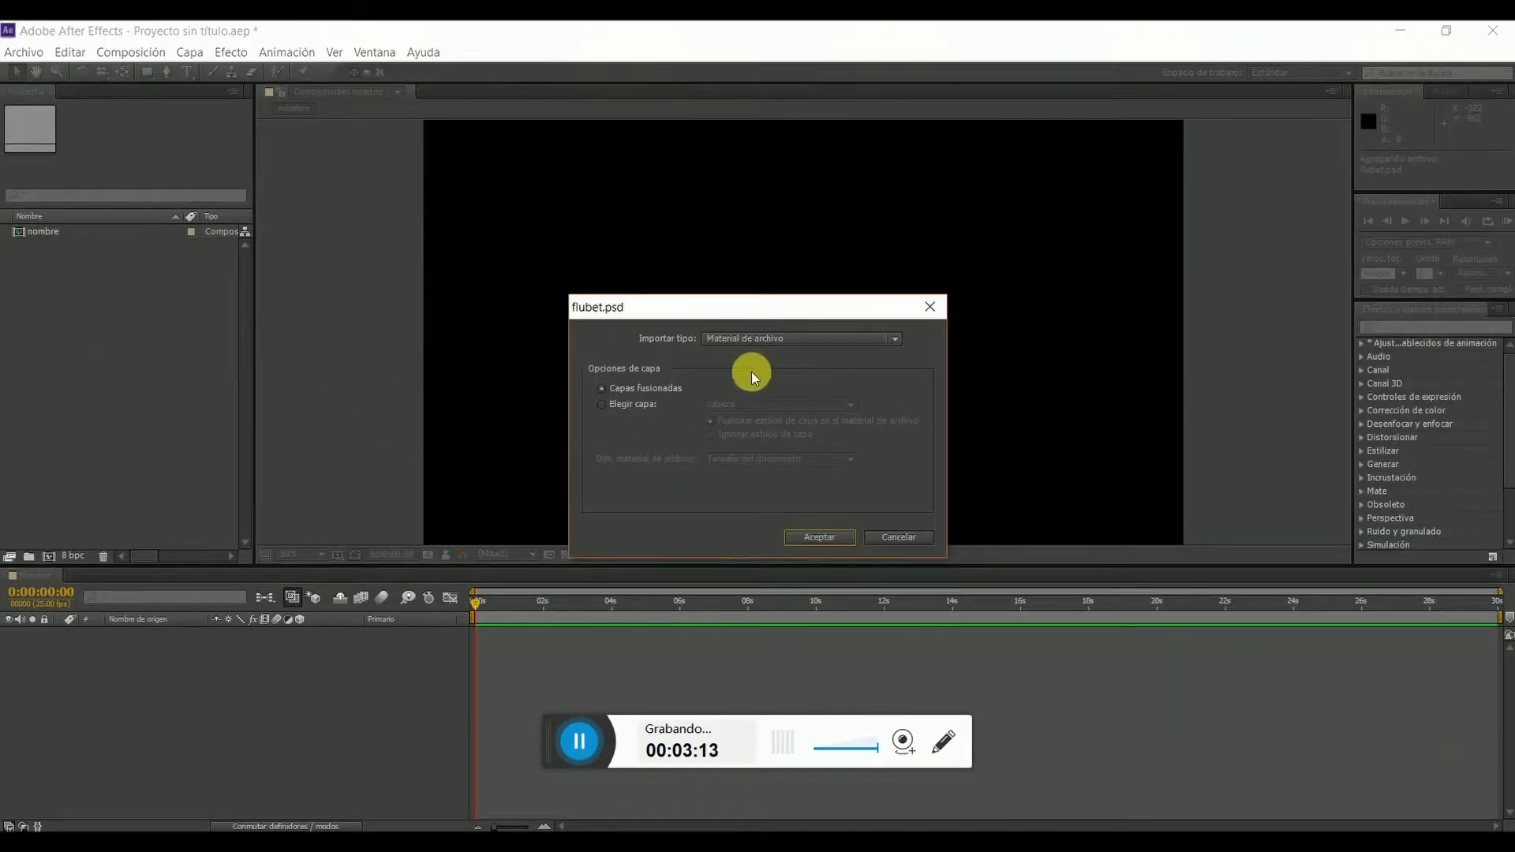
click(642, 404)
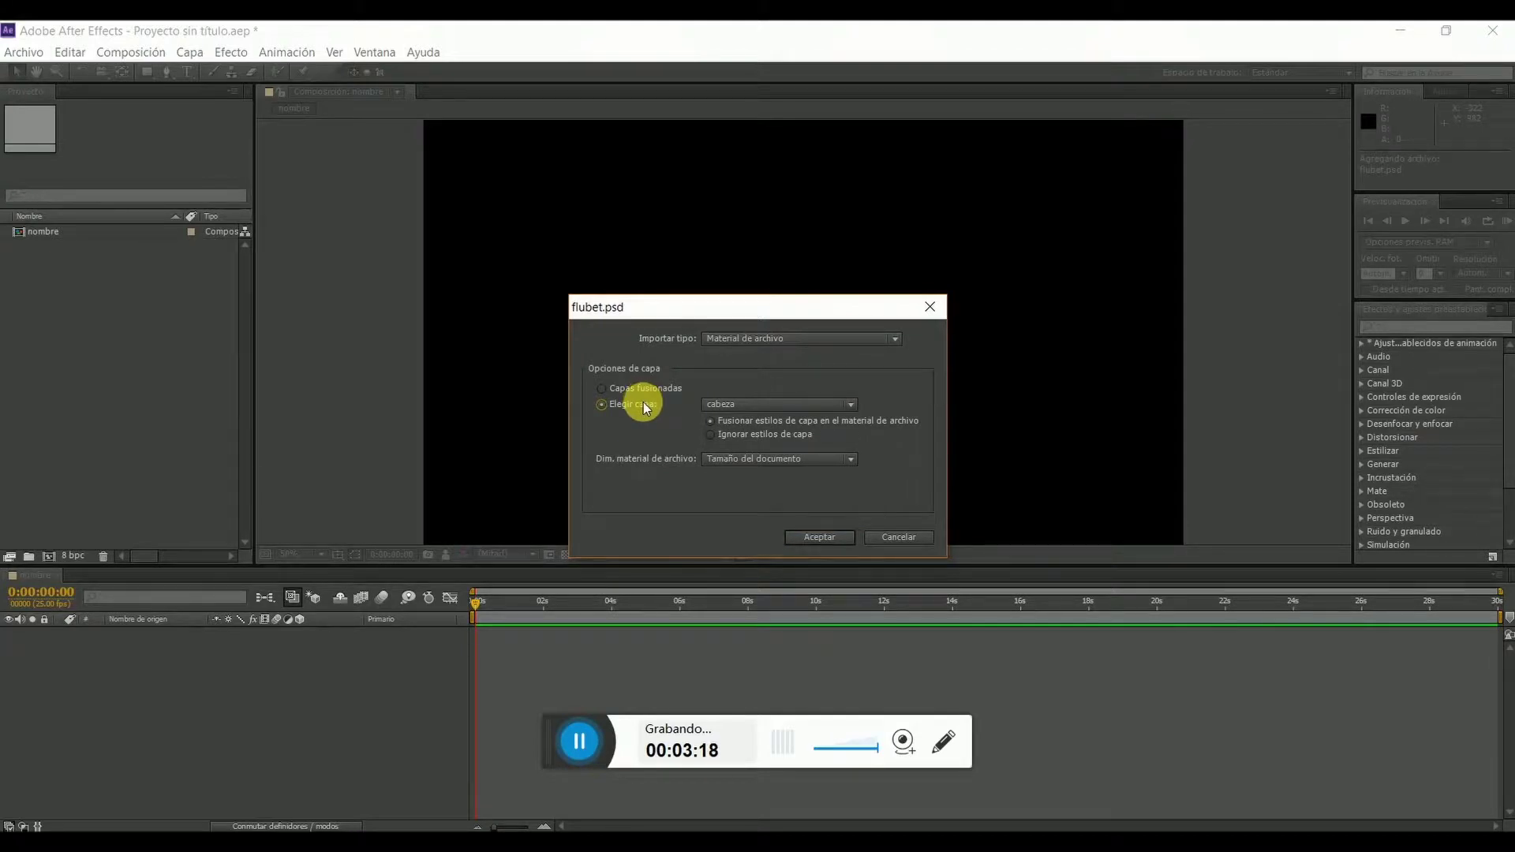
click(714, 404)
click(735, 444)
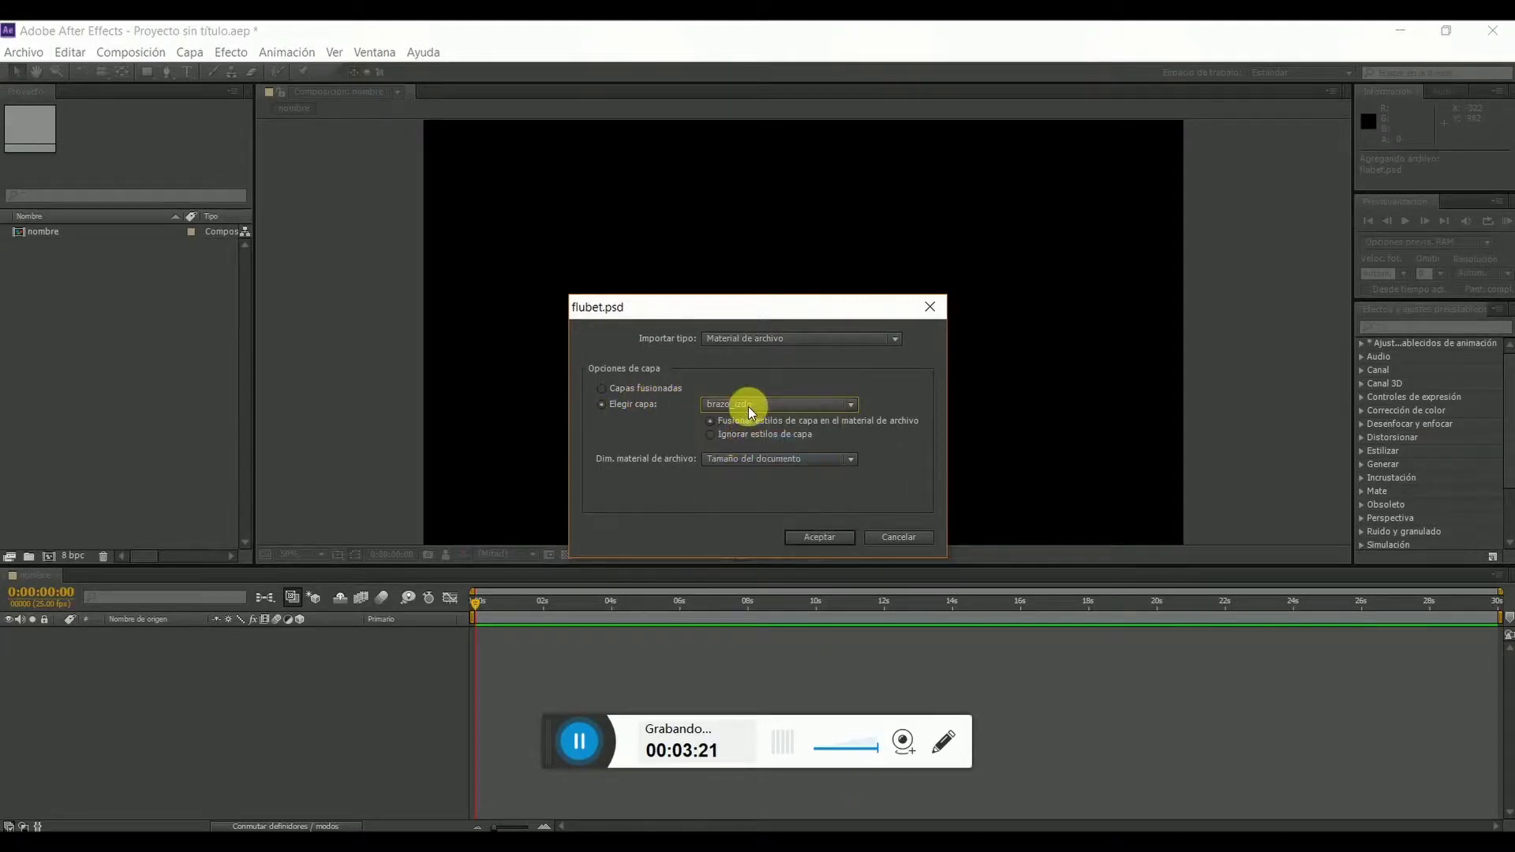
click(751, 404)
click(773, 463)
click(750, 404)
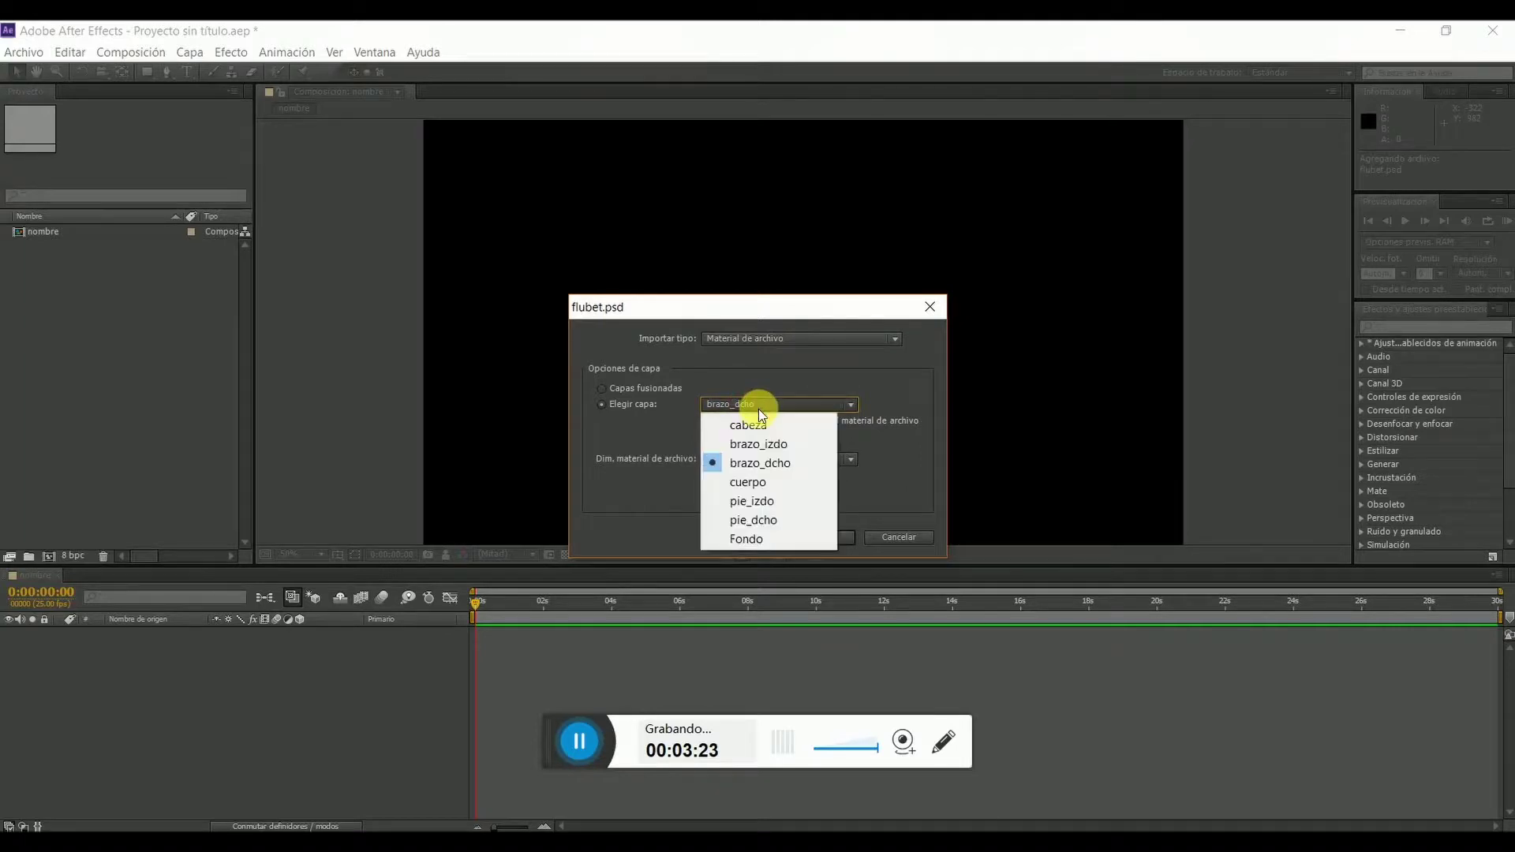
click(721, 426)
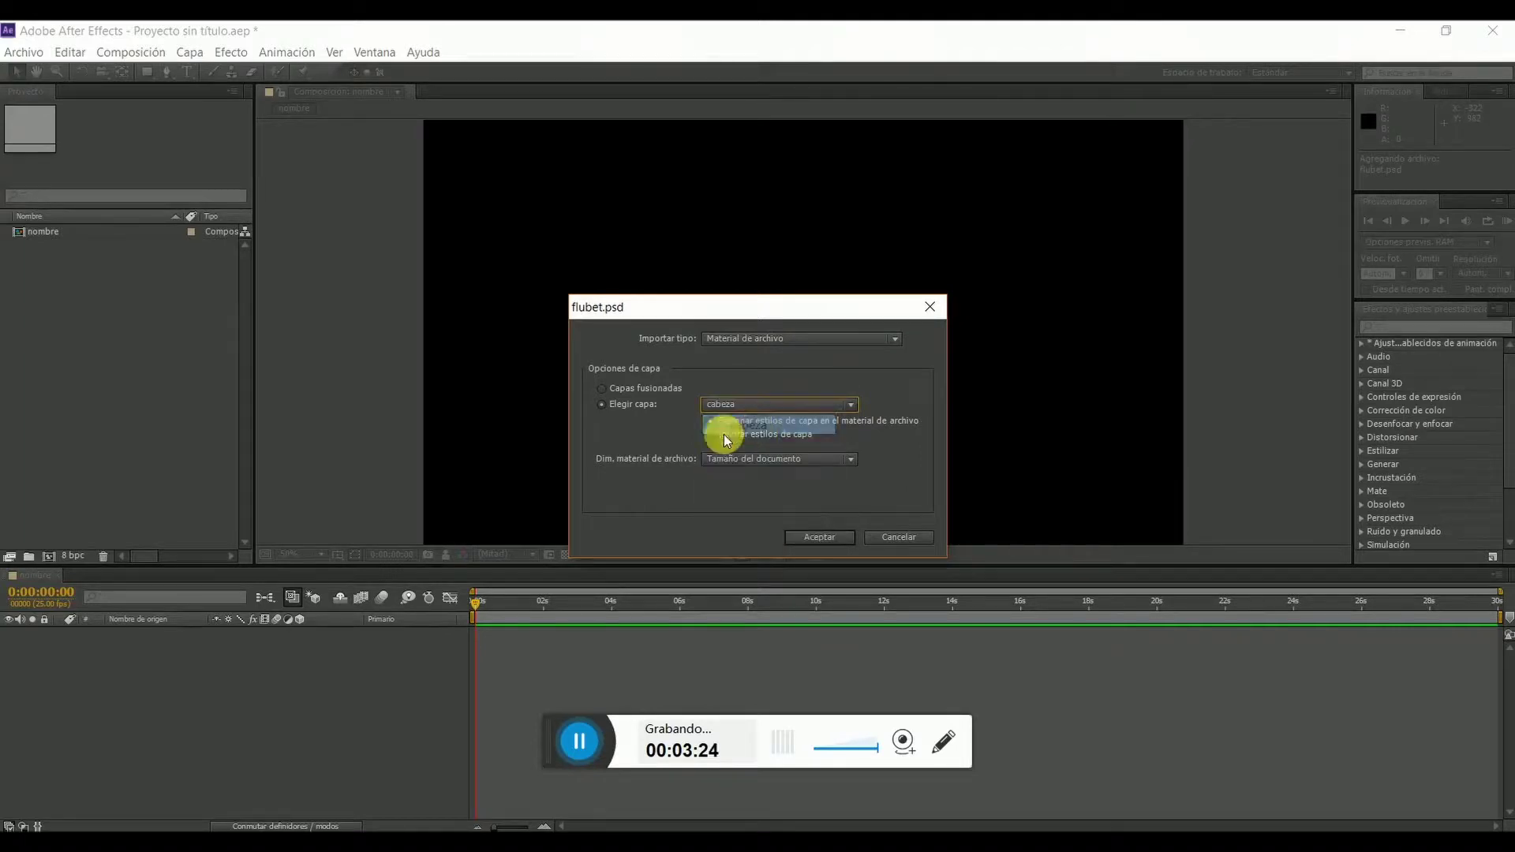
click(643, 390)
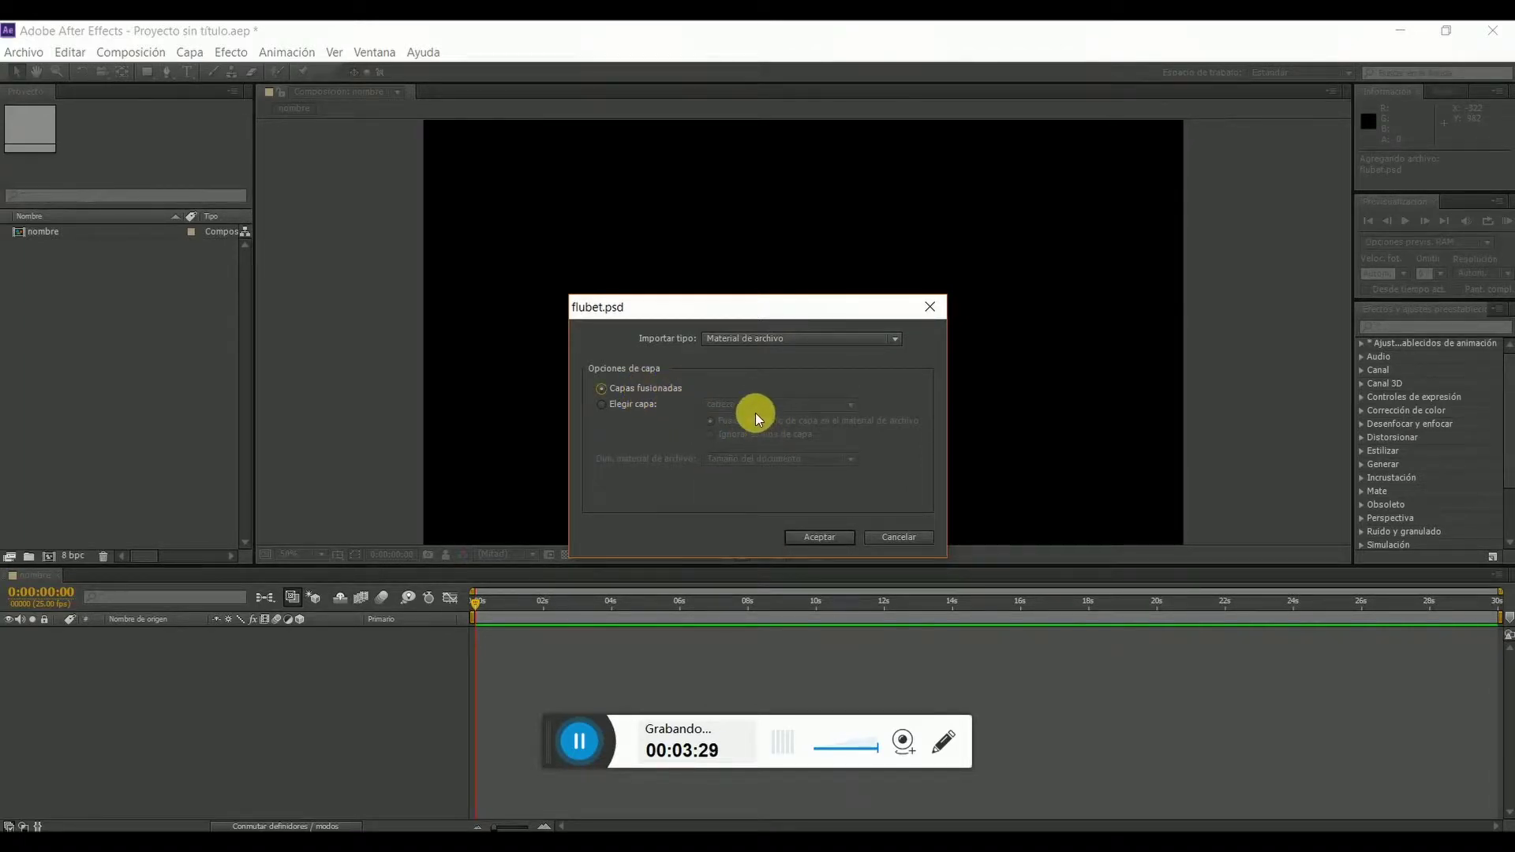
- Set Importar tipo to Composición and confirm importing flubet.psd
click(742, 344)
click(751, 374)
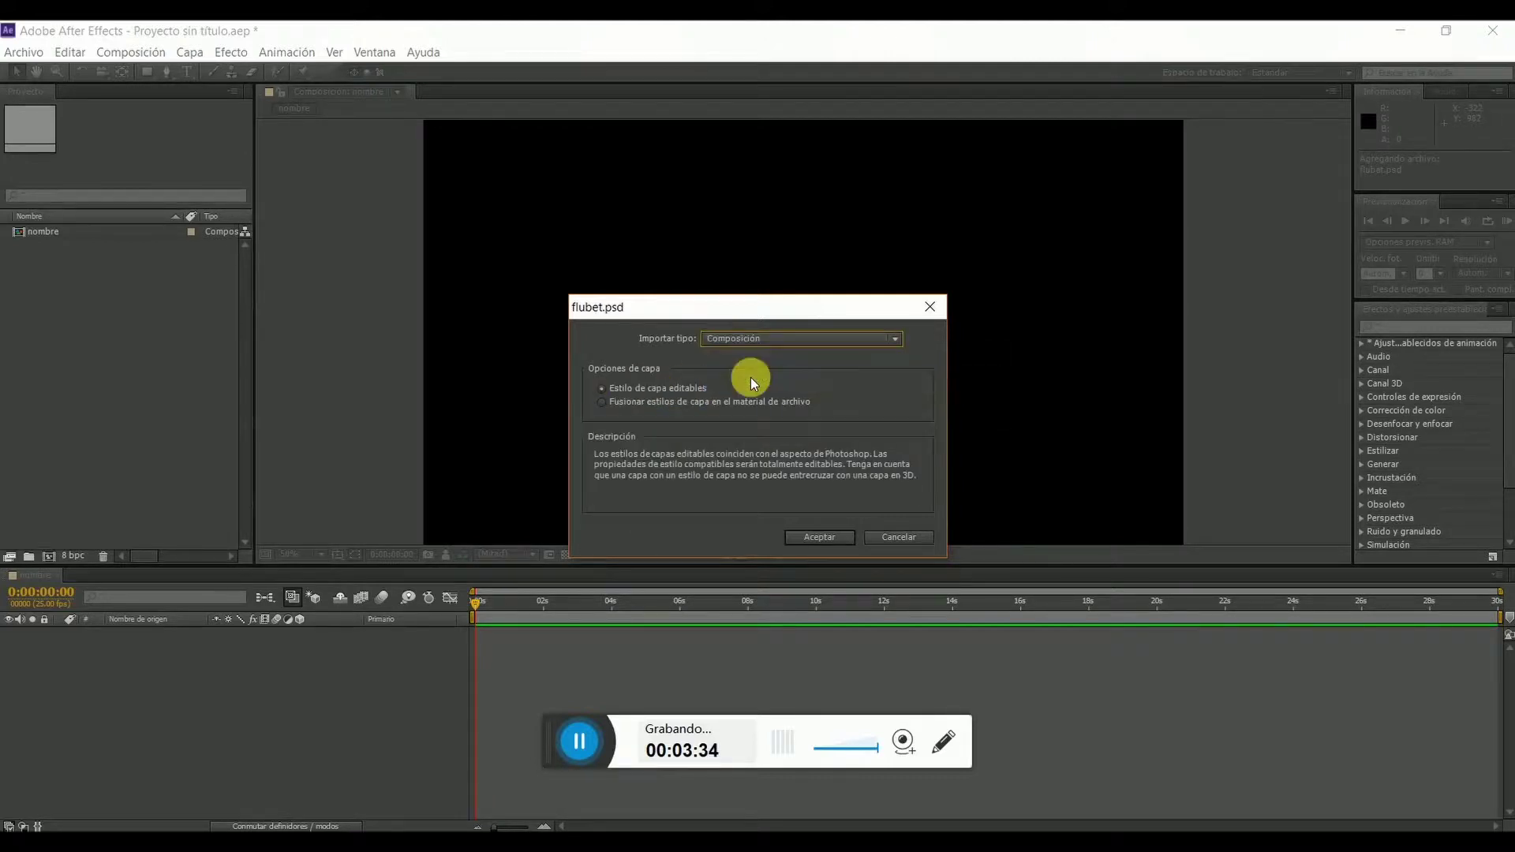
click(831, 538)
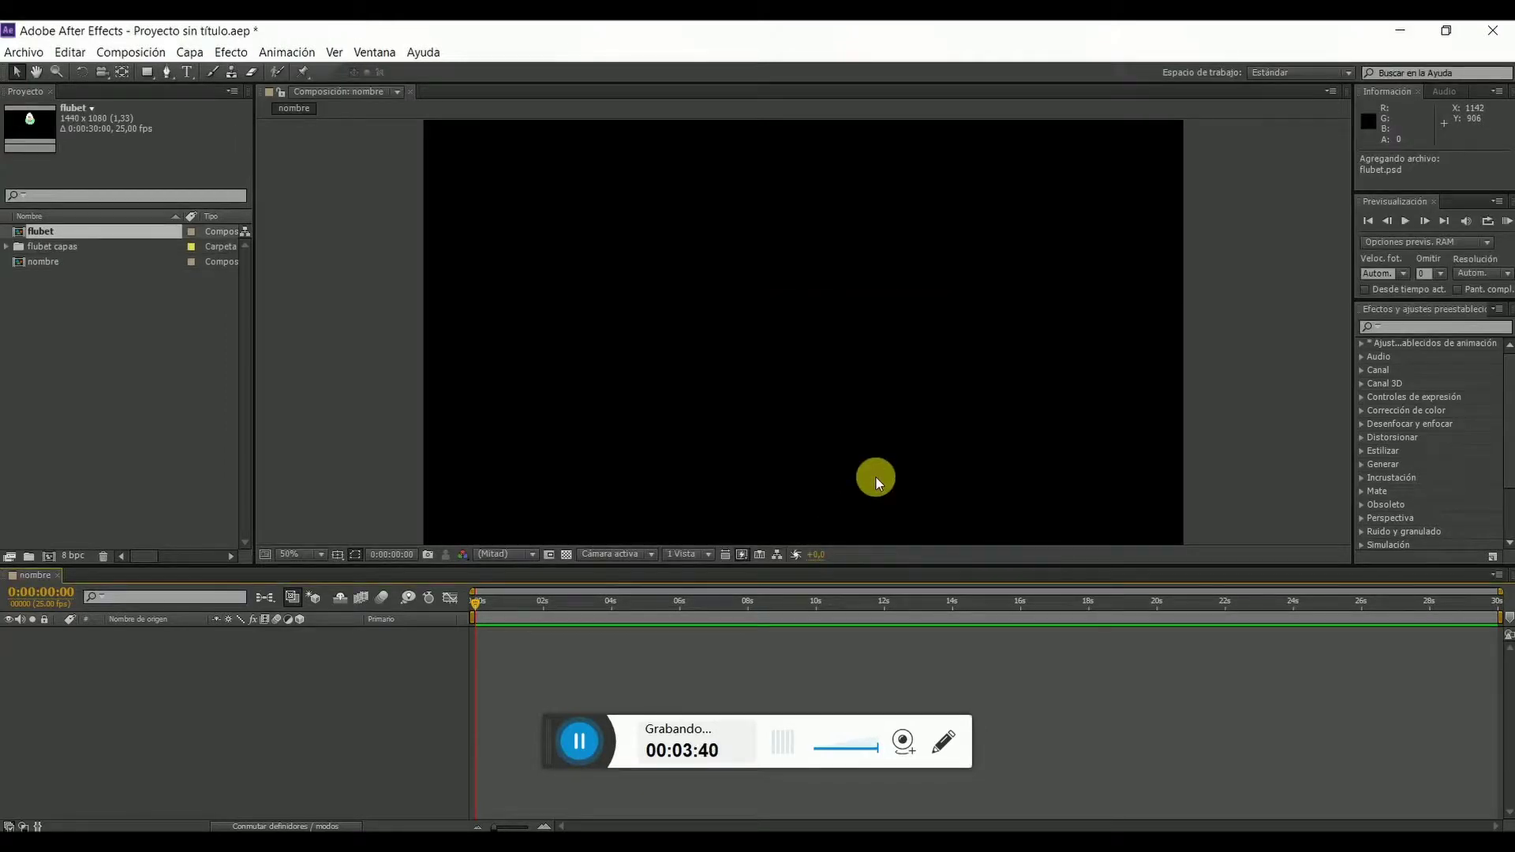
- Delete the flubet composition and drag the flubet capas layers into the nombre timeline
click(118, 343)
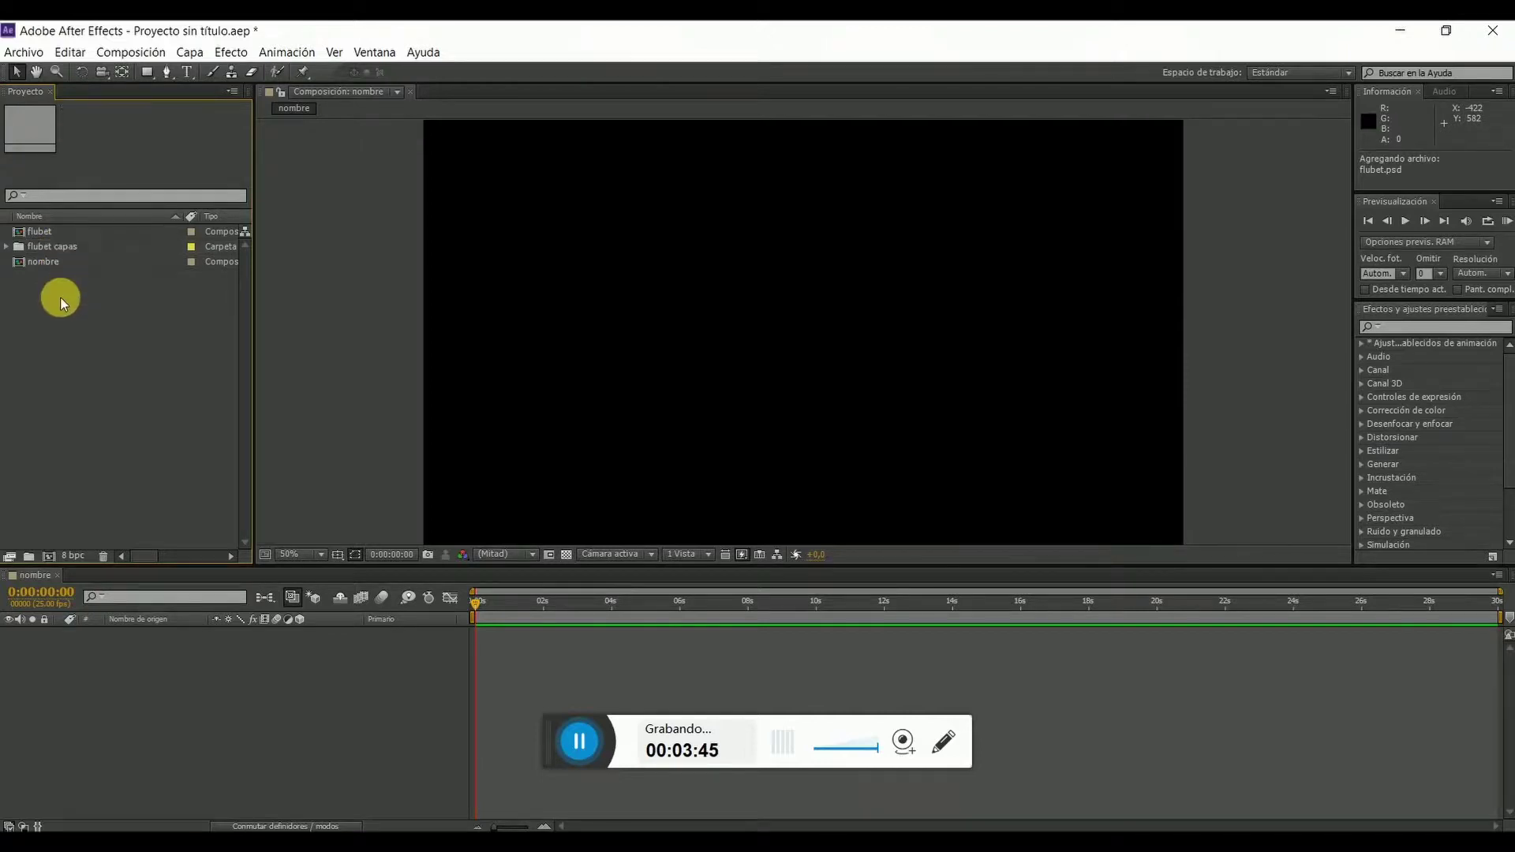
click(63, 232)
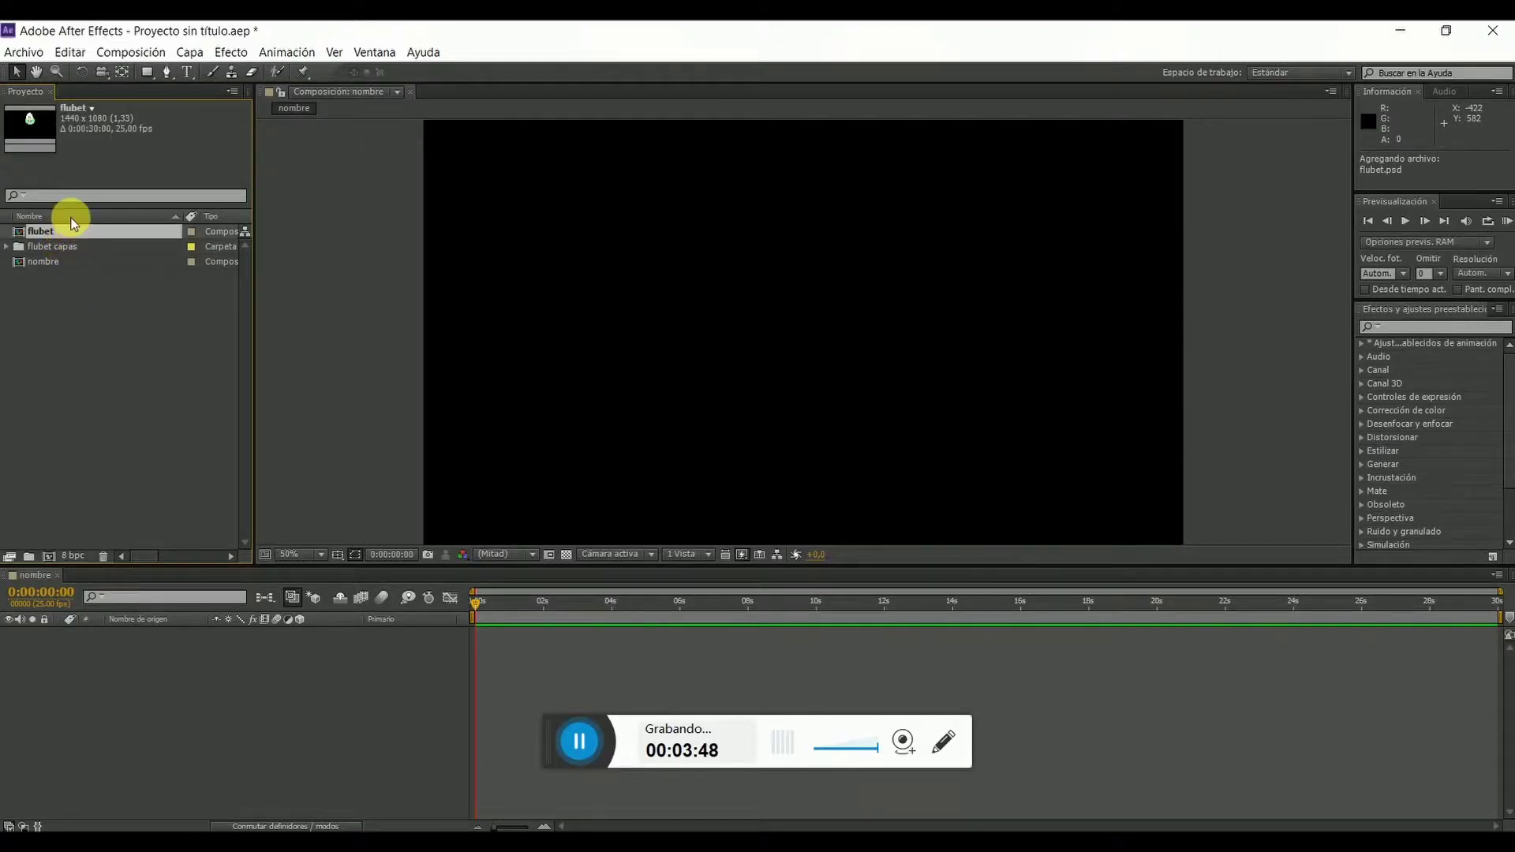
key(Delete)
click(797, 456)
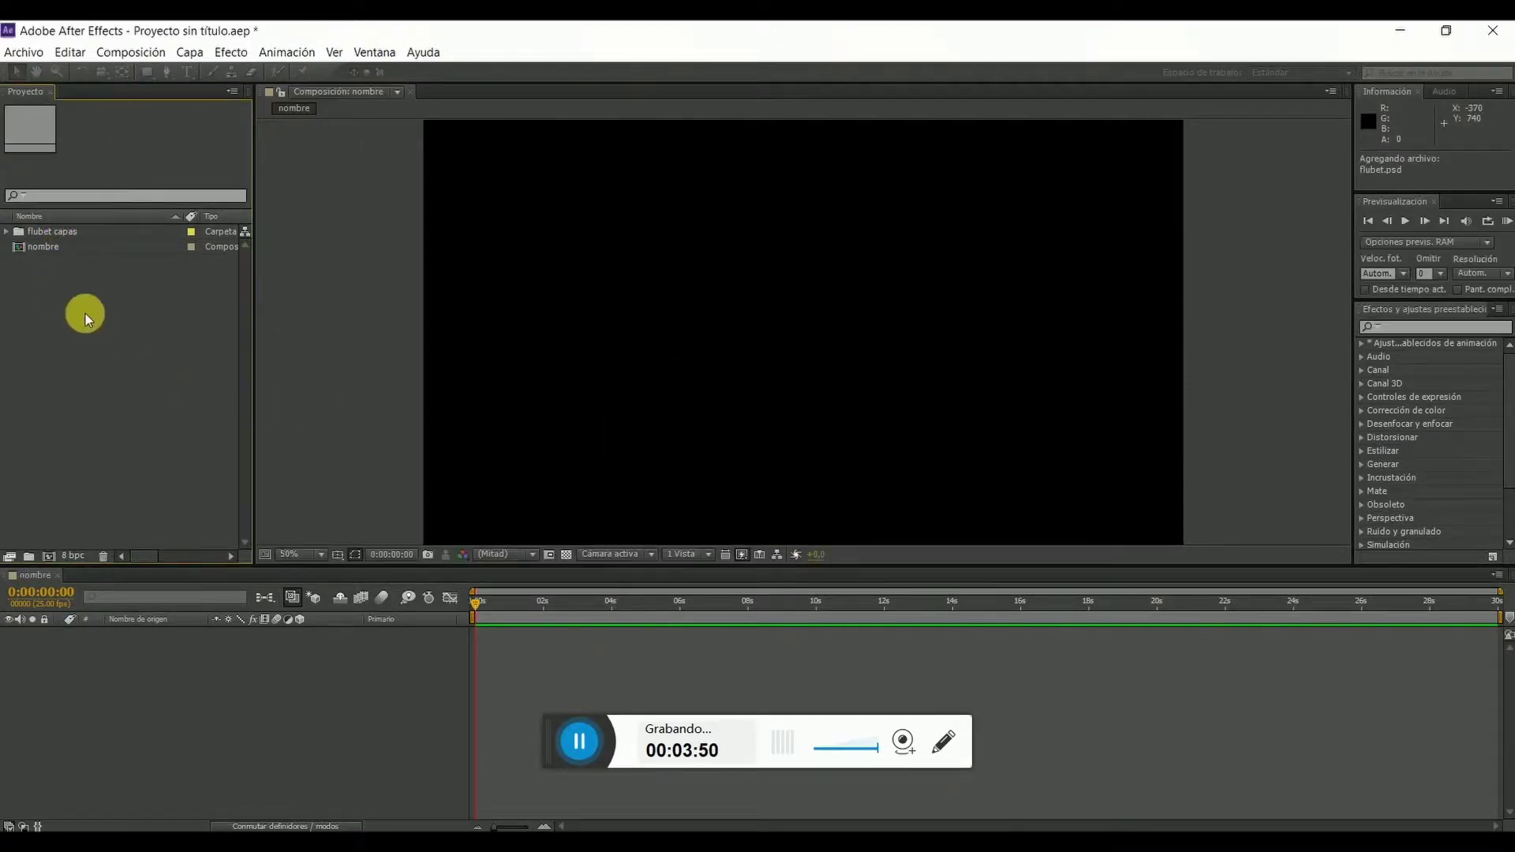
click(29, 233)
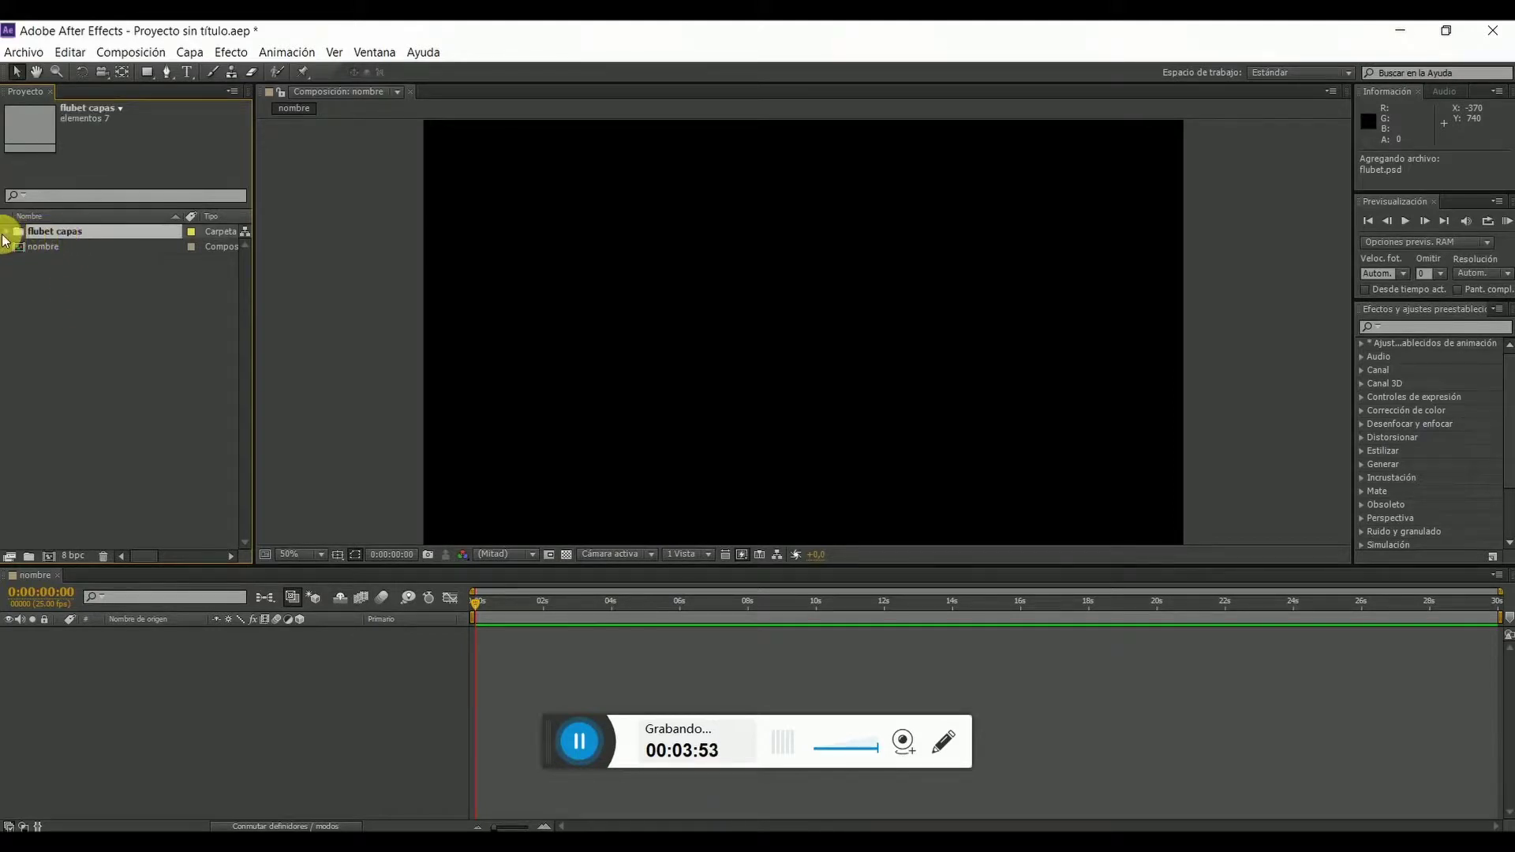
drag(51, 233, 149, 665)
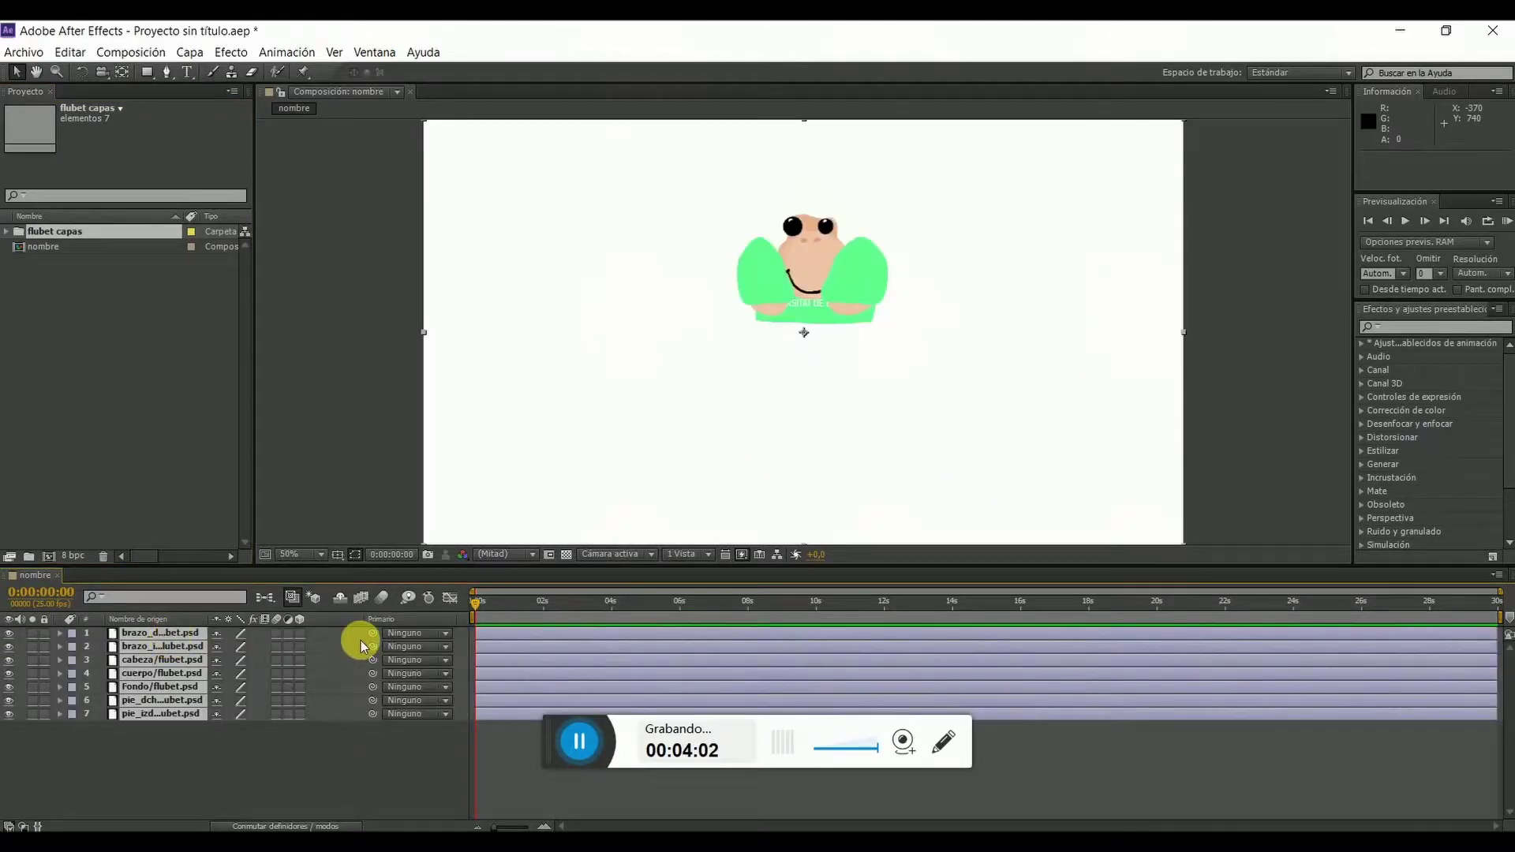
- Delete the Fondo layer and drag cabeza to the top of the nombre layer stack
click(221, 732)
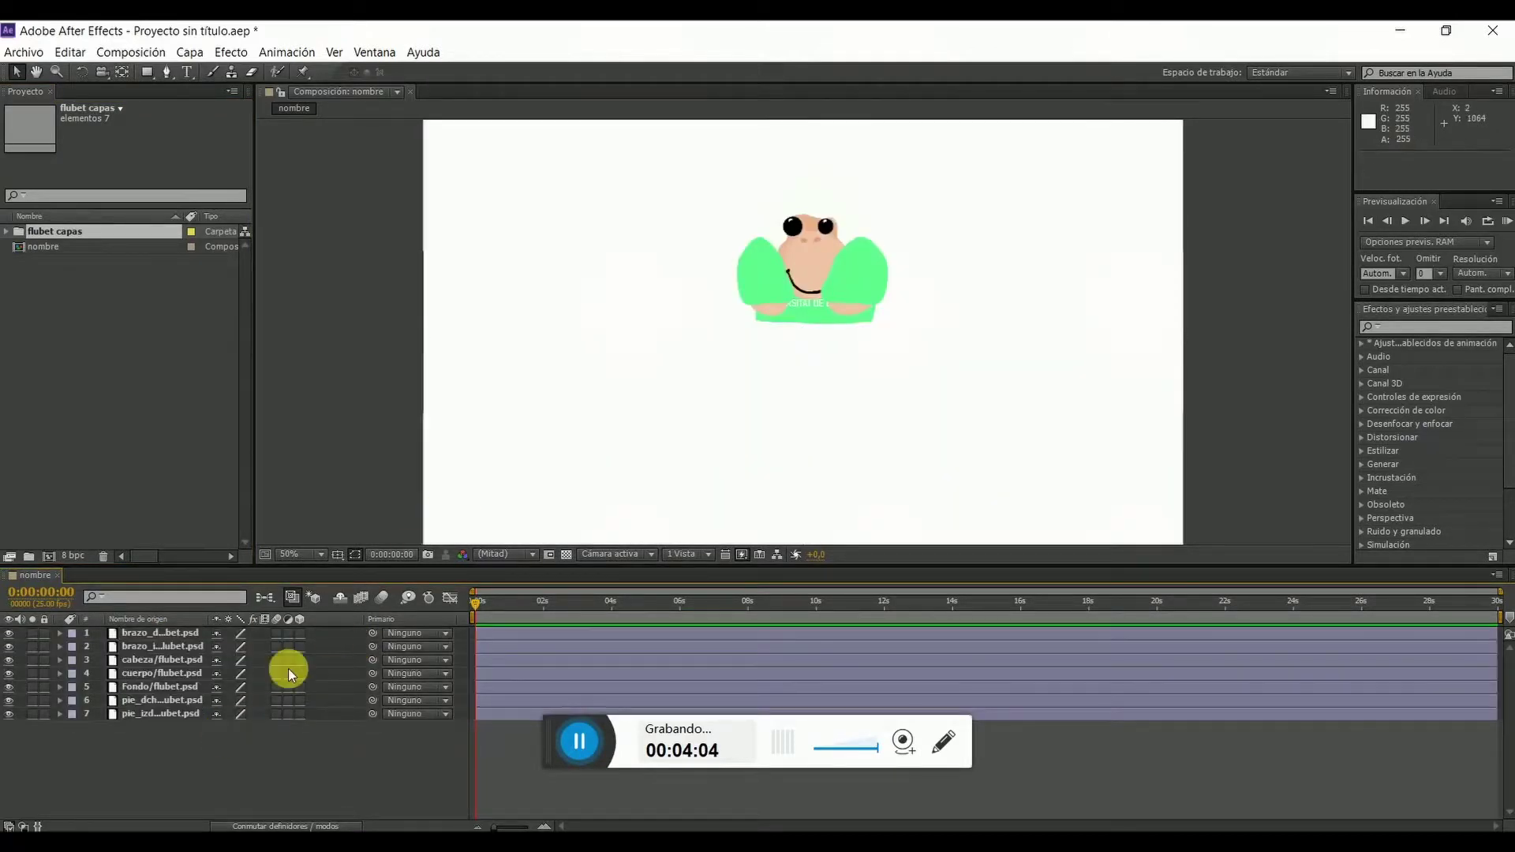
click(172, 688)
key(Delete)
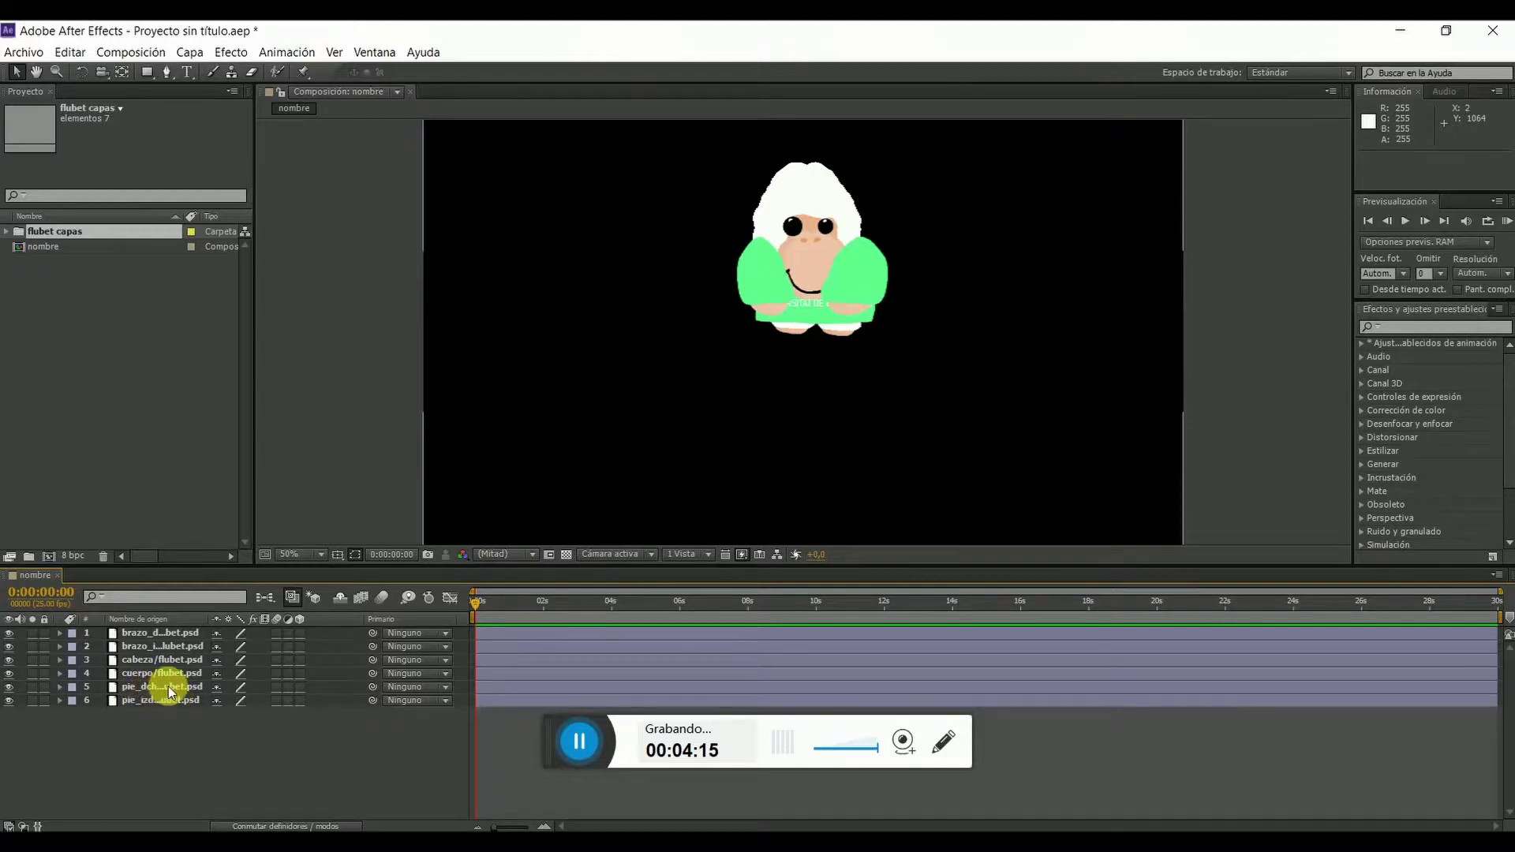
click(164, 661)
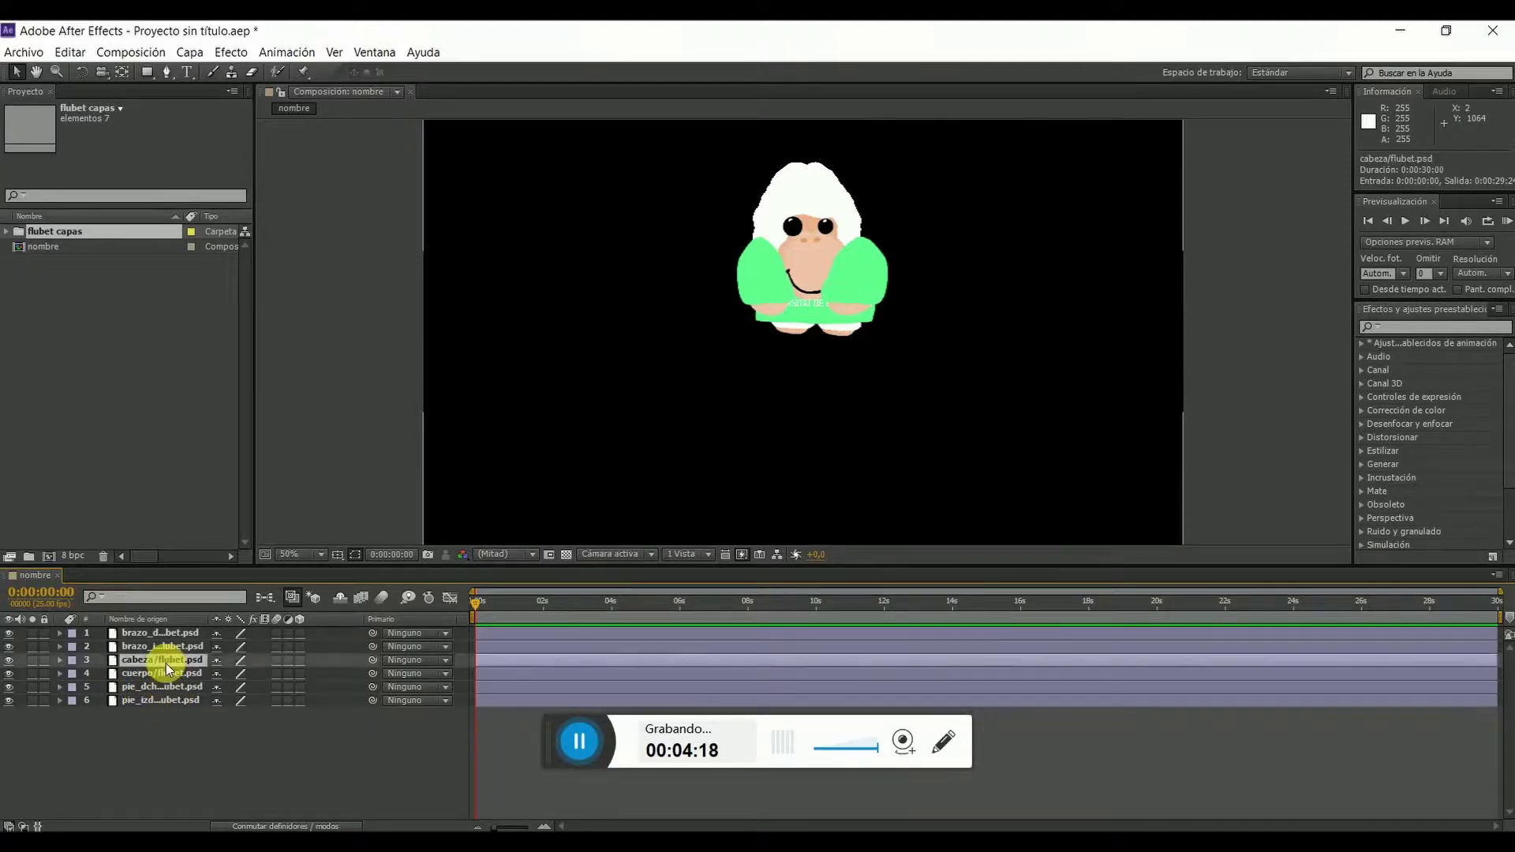
drag(166, 667, 187, 629)
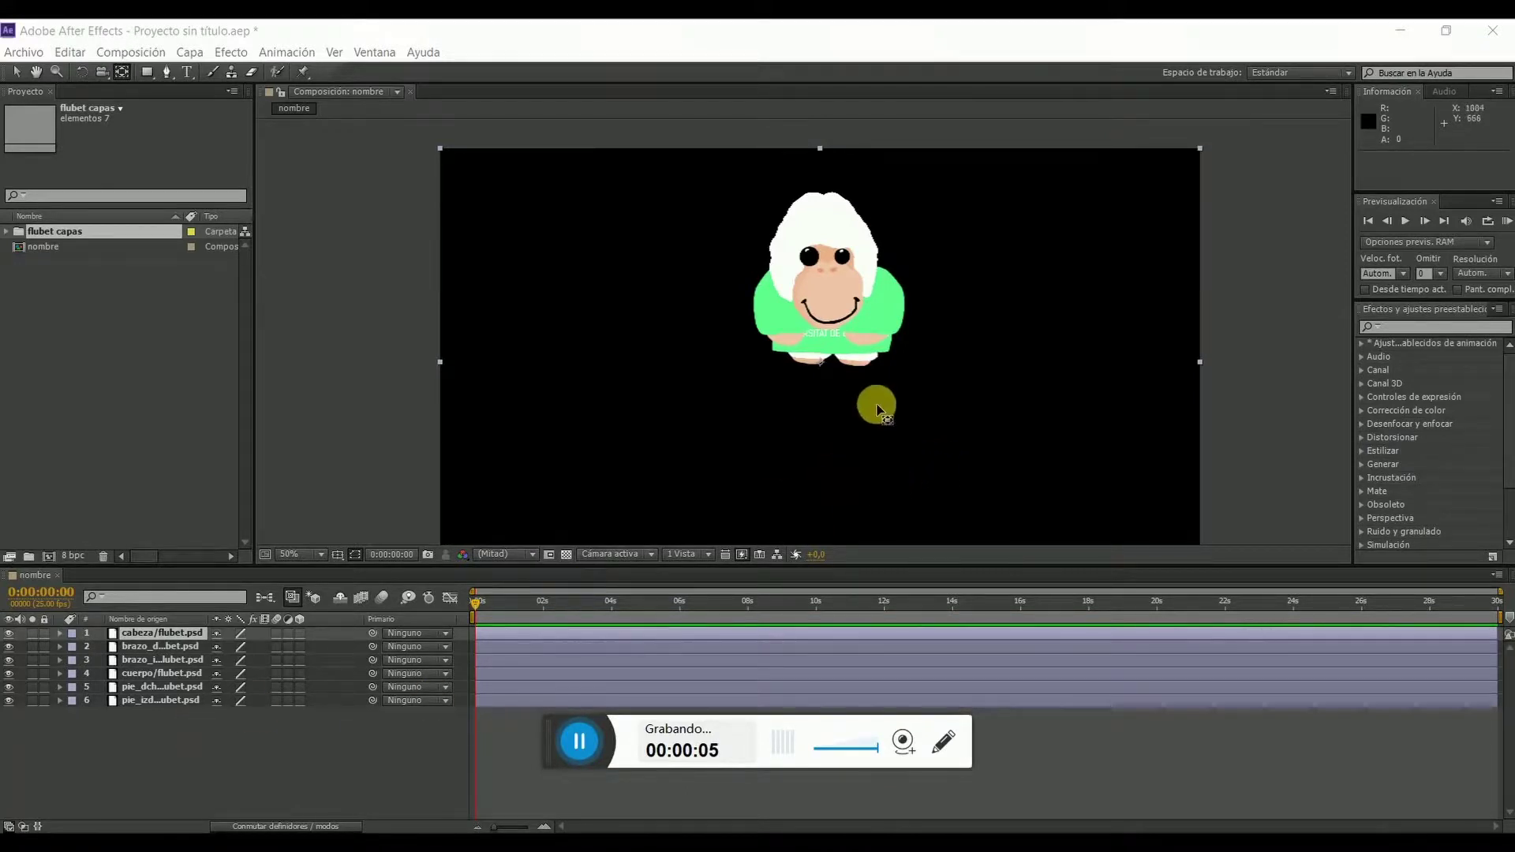
- Deselect cabeza and twirl open the brazo_dcho layer's Transformar properties
click(161, 749)
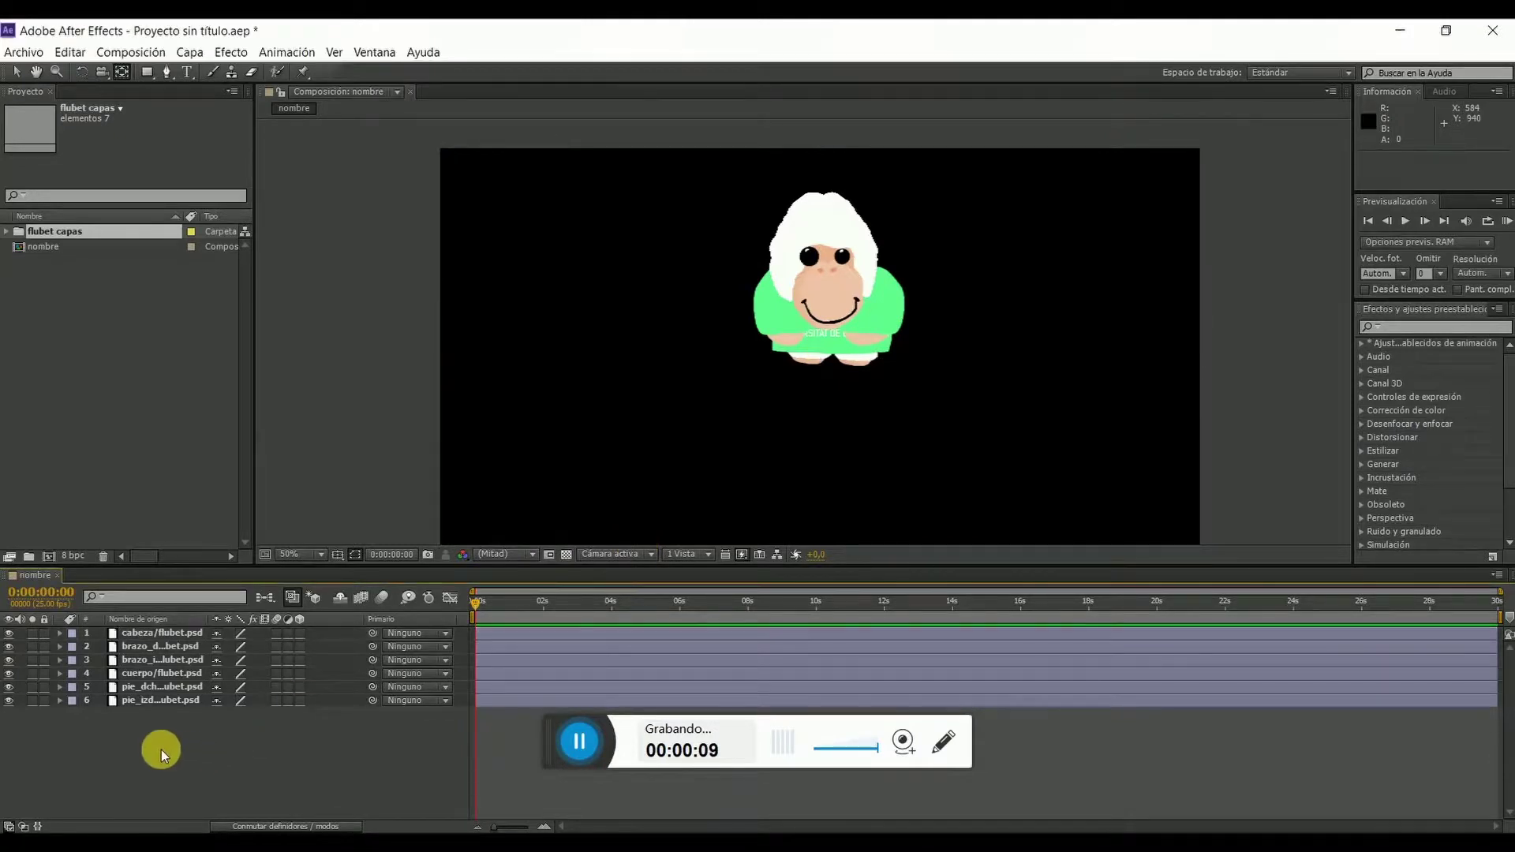
click(61, 648)
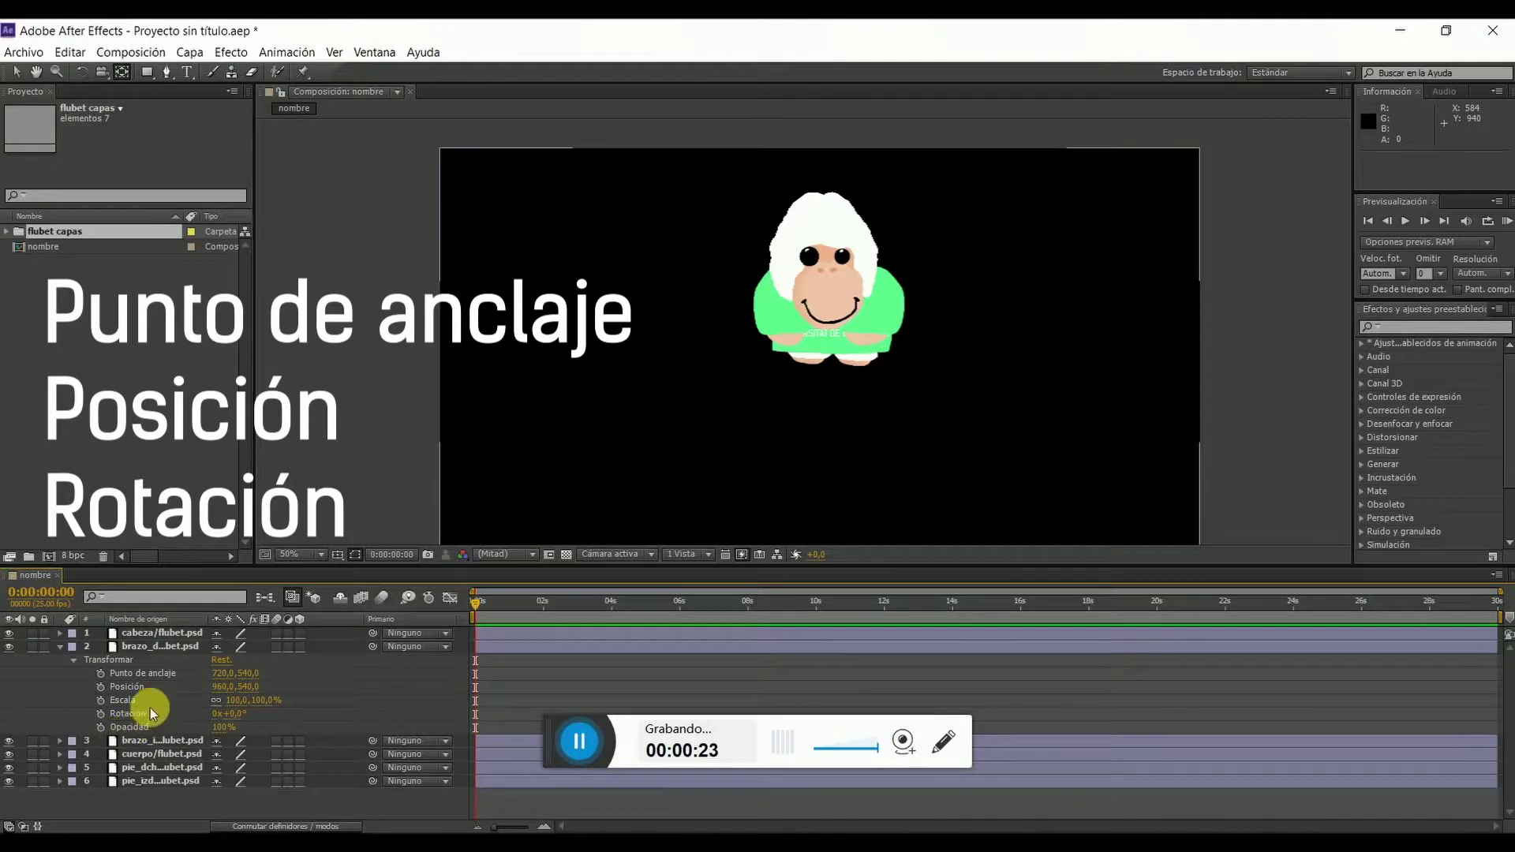
- Select brazo_dcho's rotation and then its anchor point property (720,540) in the timeline
click(153, 675)
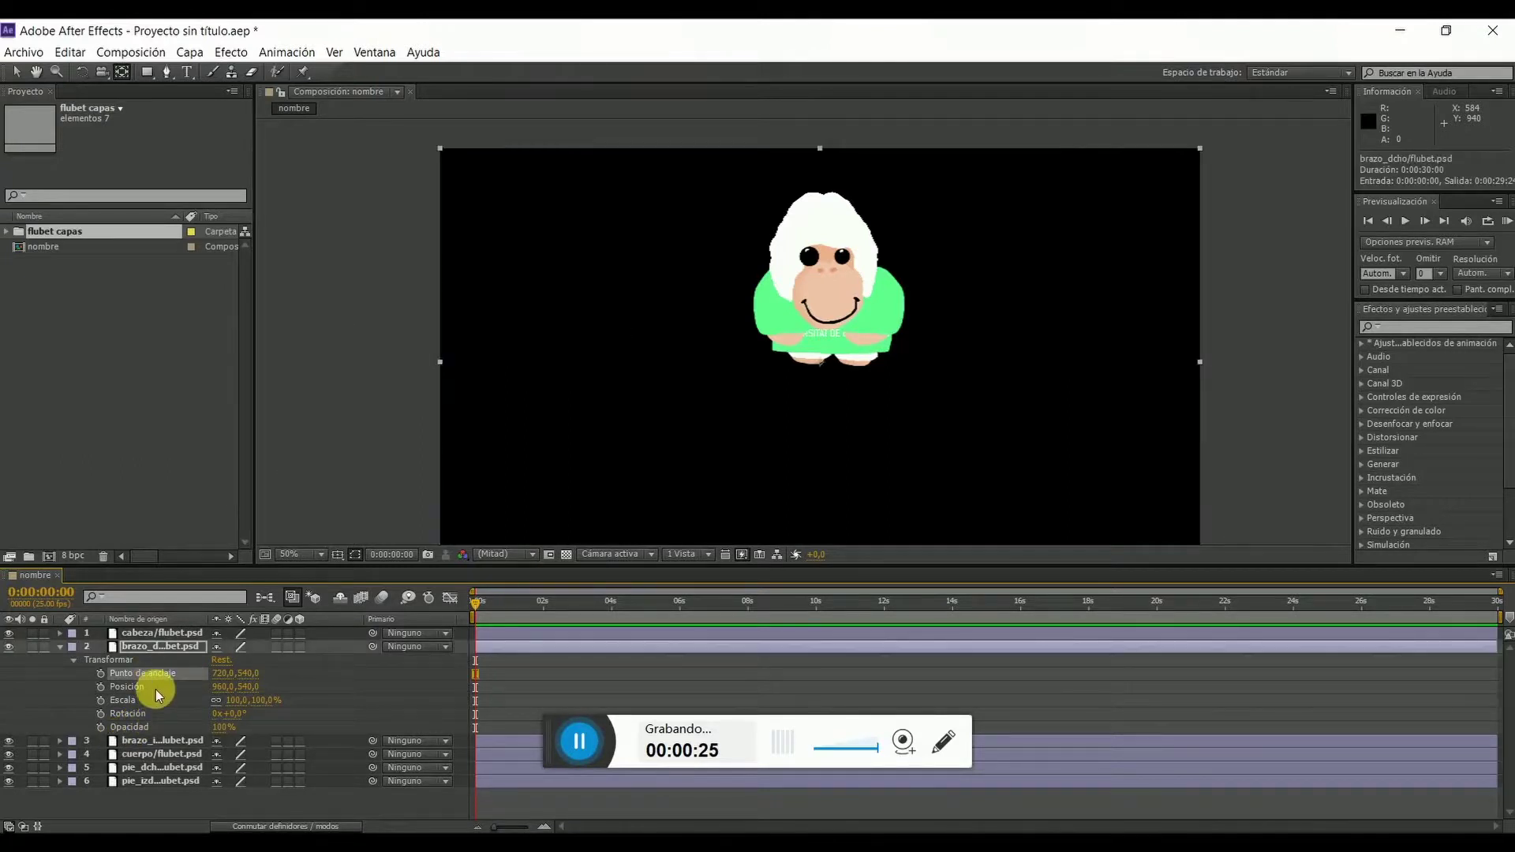
click(159, 688)
click(158, 715)
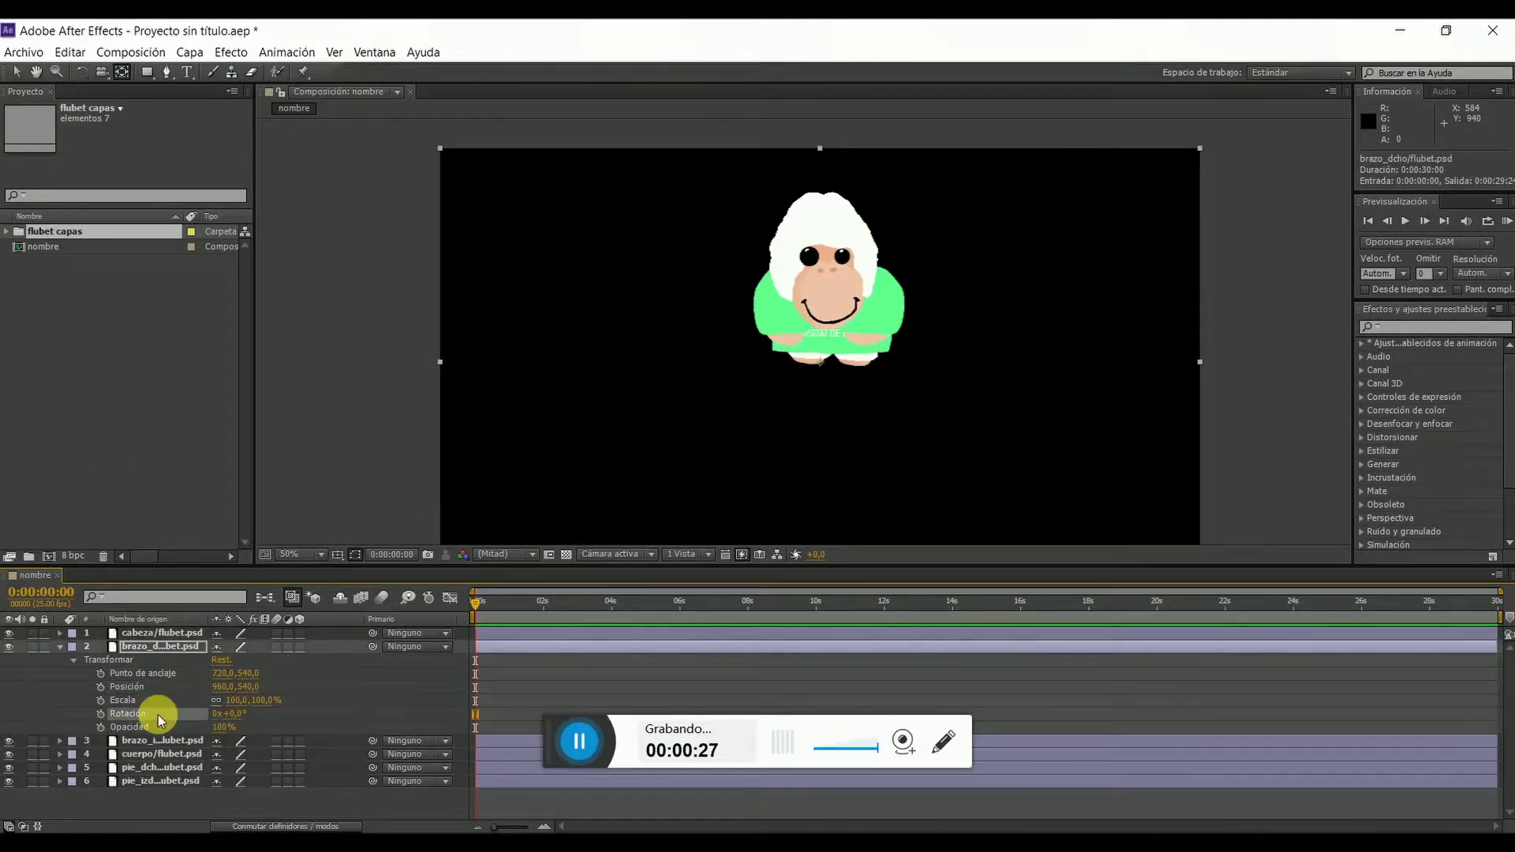
click(164, 675)
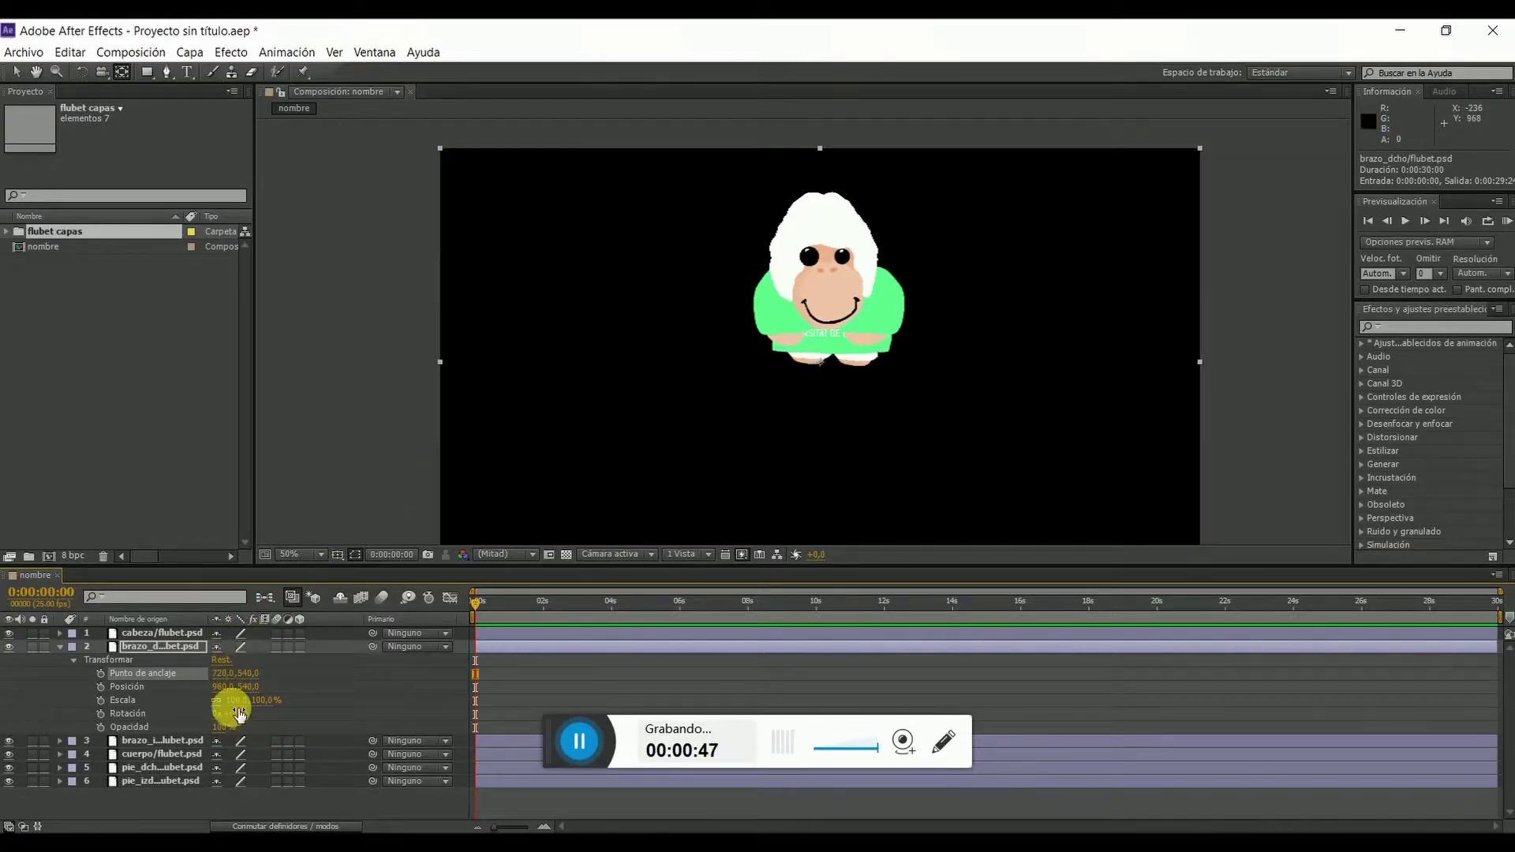
- Move brazo_dcho's anchor point up to the right shoulder with Pan Behind, testing rotation
mouse_move(236, 713)
mouse_down()
mouse_move(254, 713)
mouse_move(216, 710)
mouse_up()
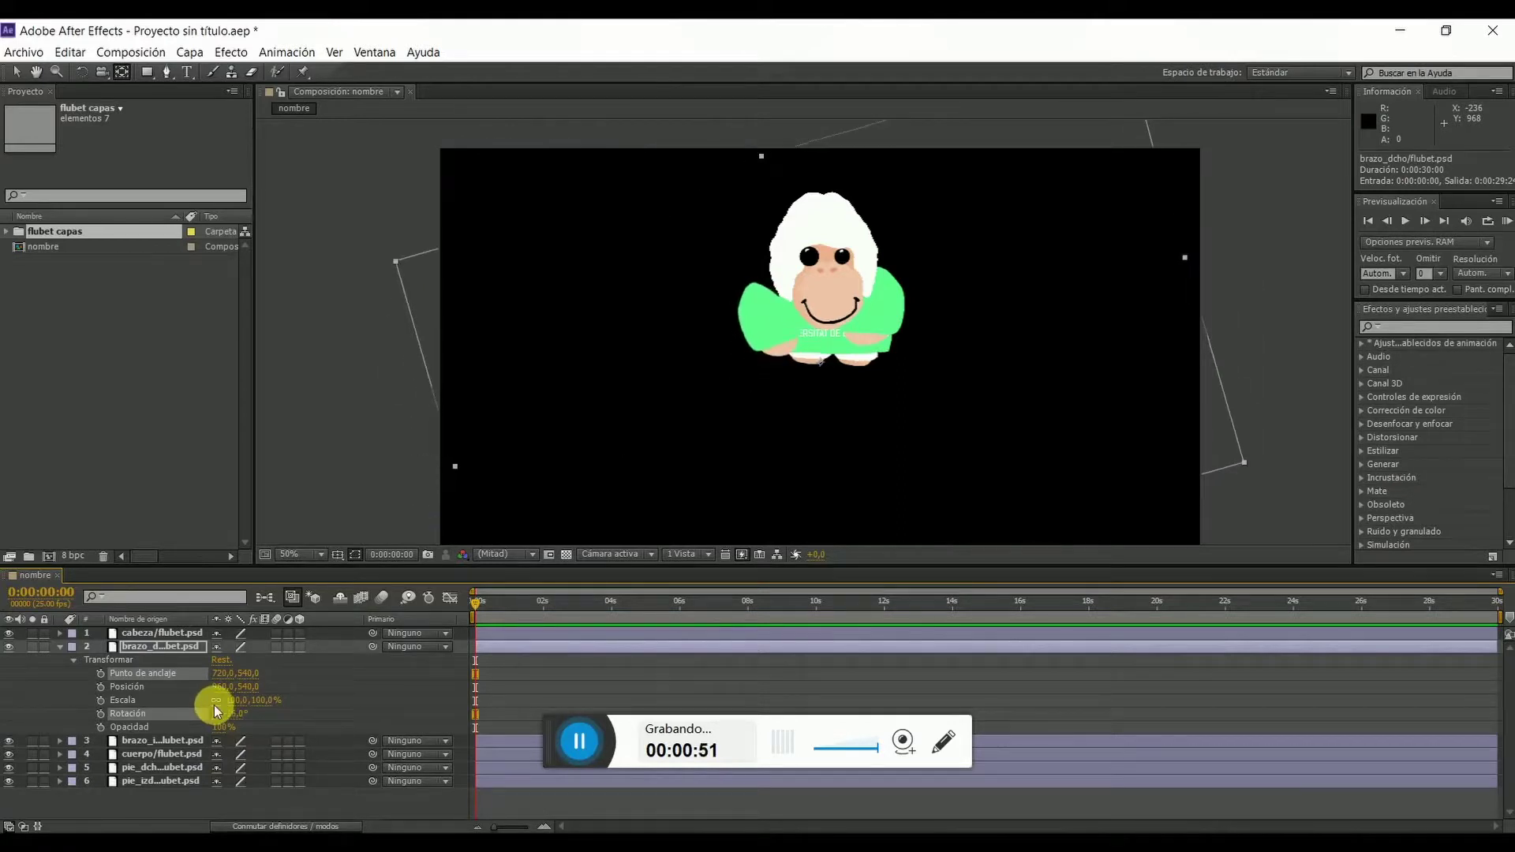
key(ctrl+z)
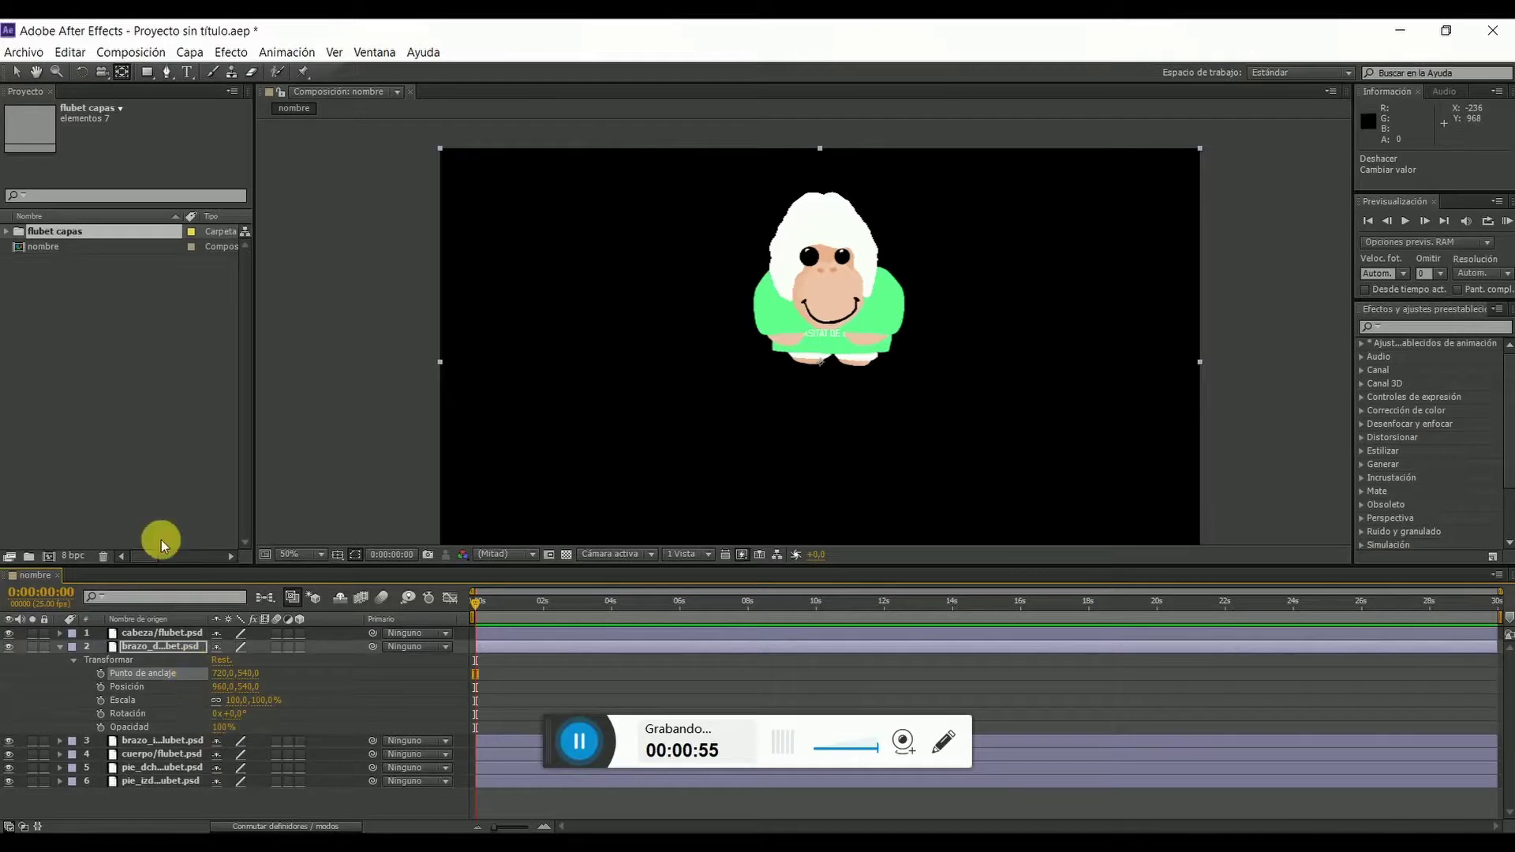
click(124, 72)
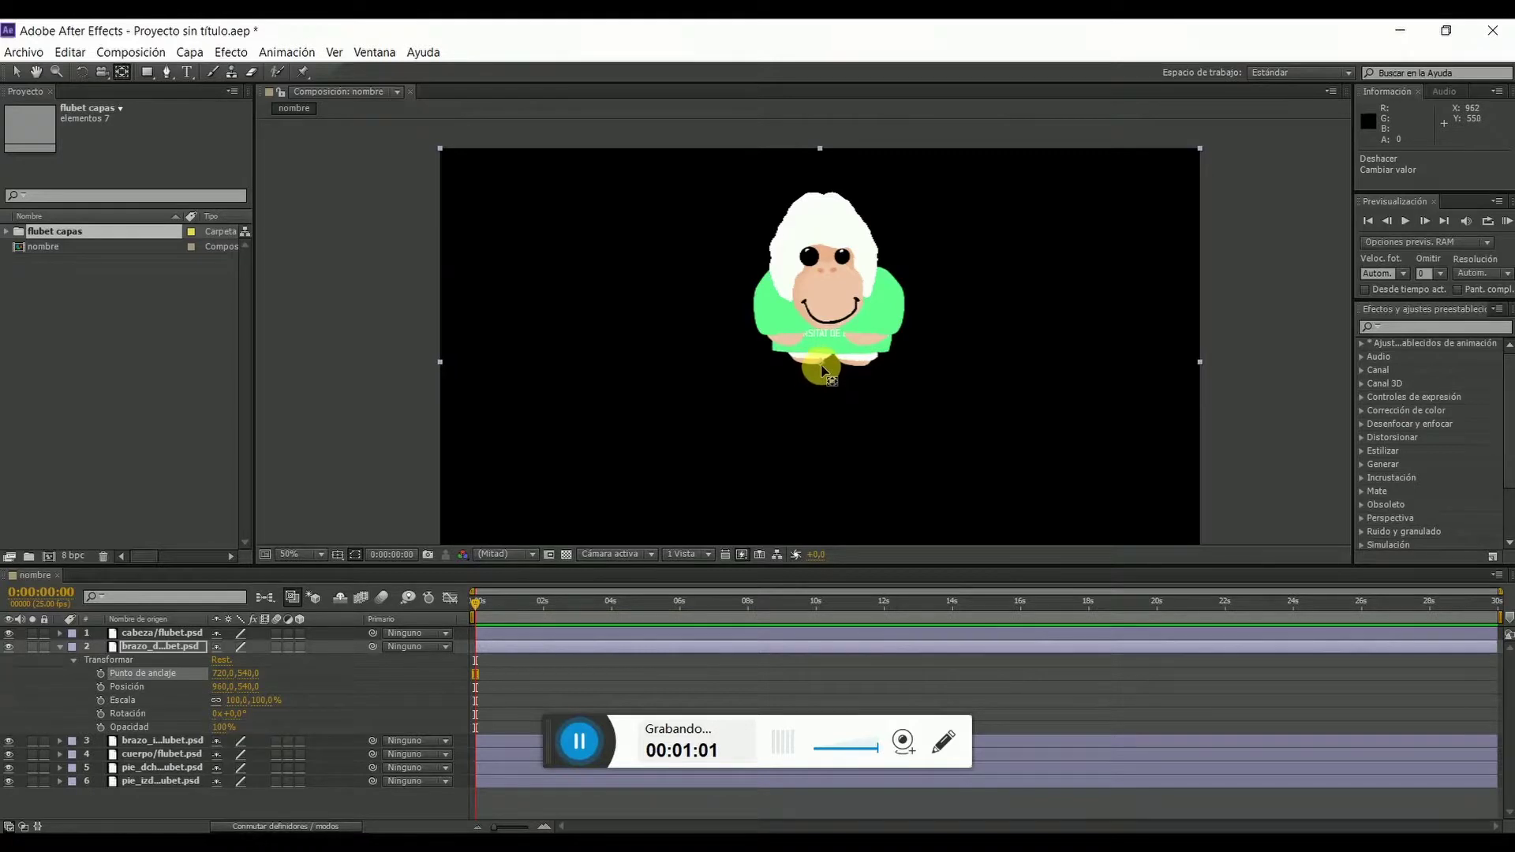
mouse_move(821, 368)
mouse_down()
mouse_move(769, 328)
mouse_move(784, 287)
mouse_up()
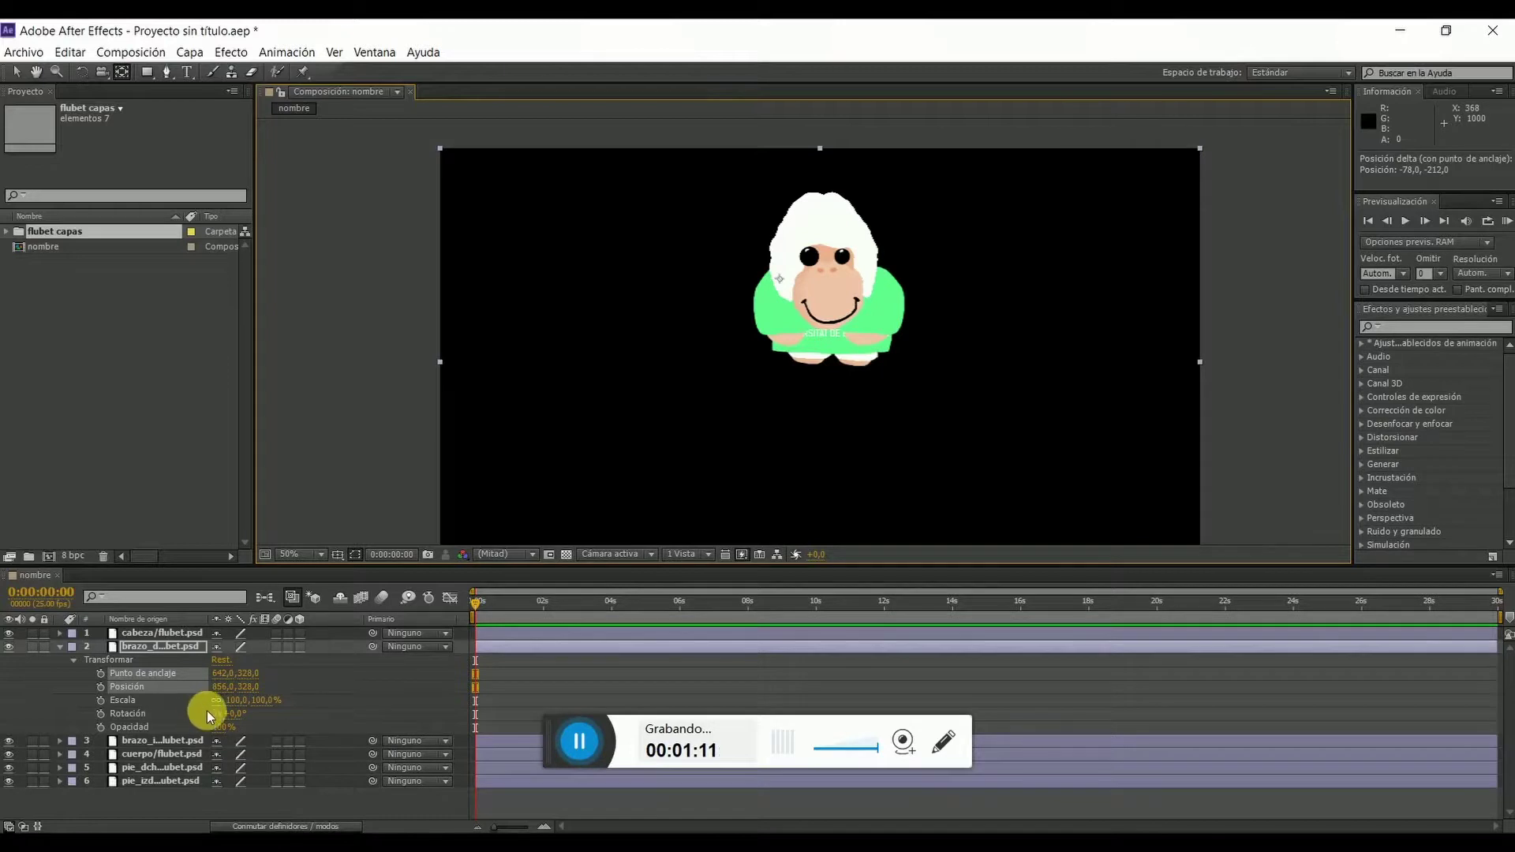
mouse_move(235, 714)
mouse_down()
mouse_move(286, 708)
mouse_move(243, 716)
mouse_up()
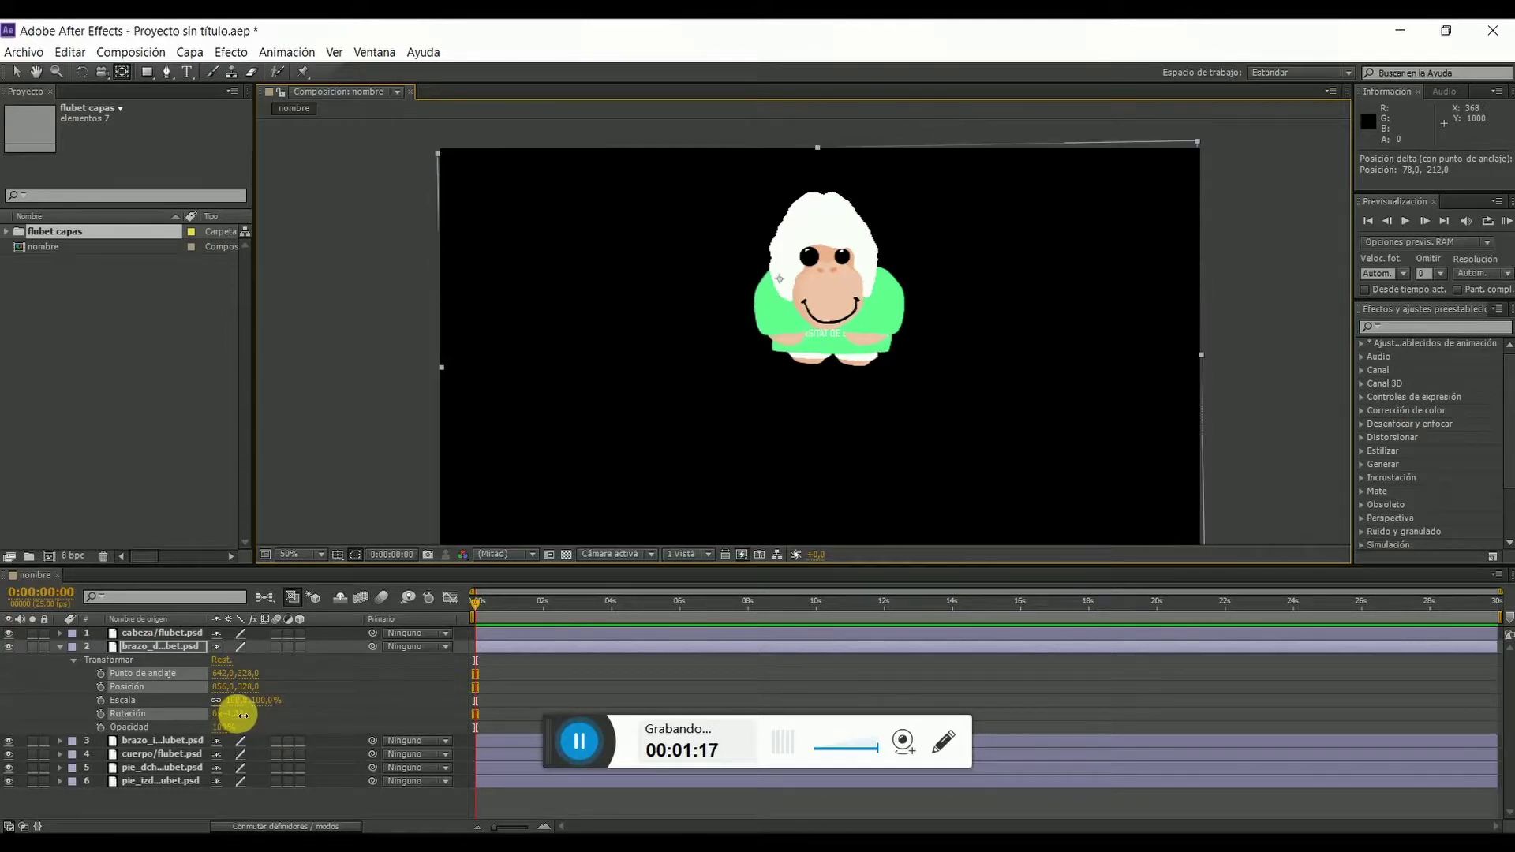
click(246, 718)
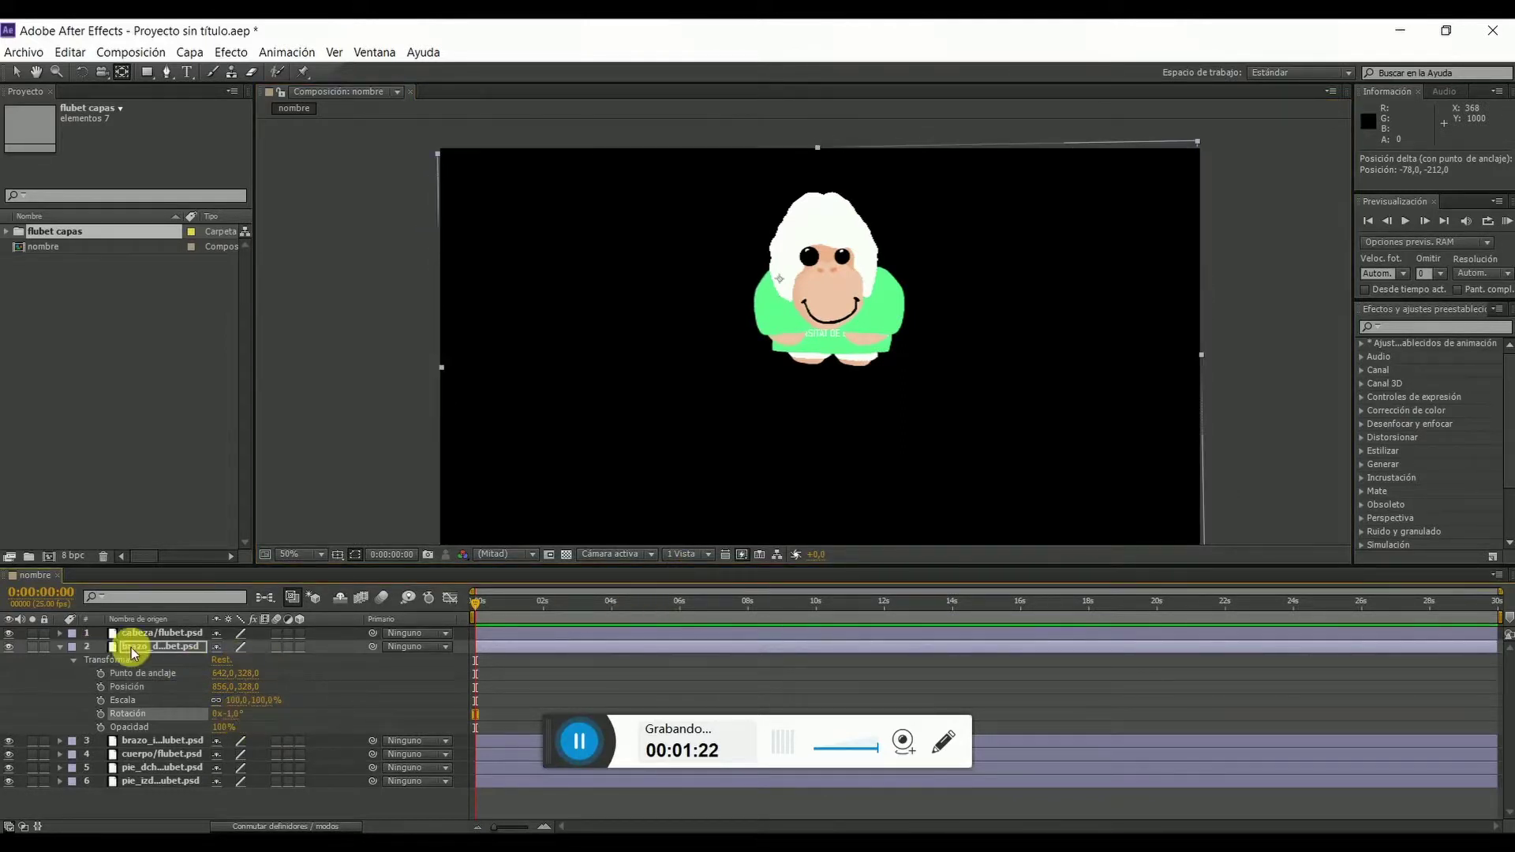
- Expand brazo_izdo's transforms and drag its anchor point up to the left shoulder
click(165, 740)
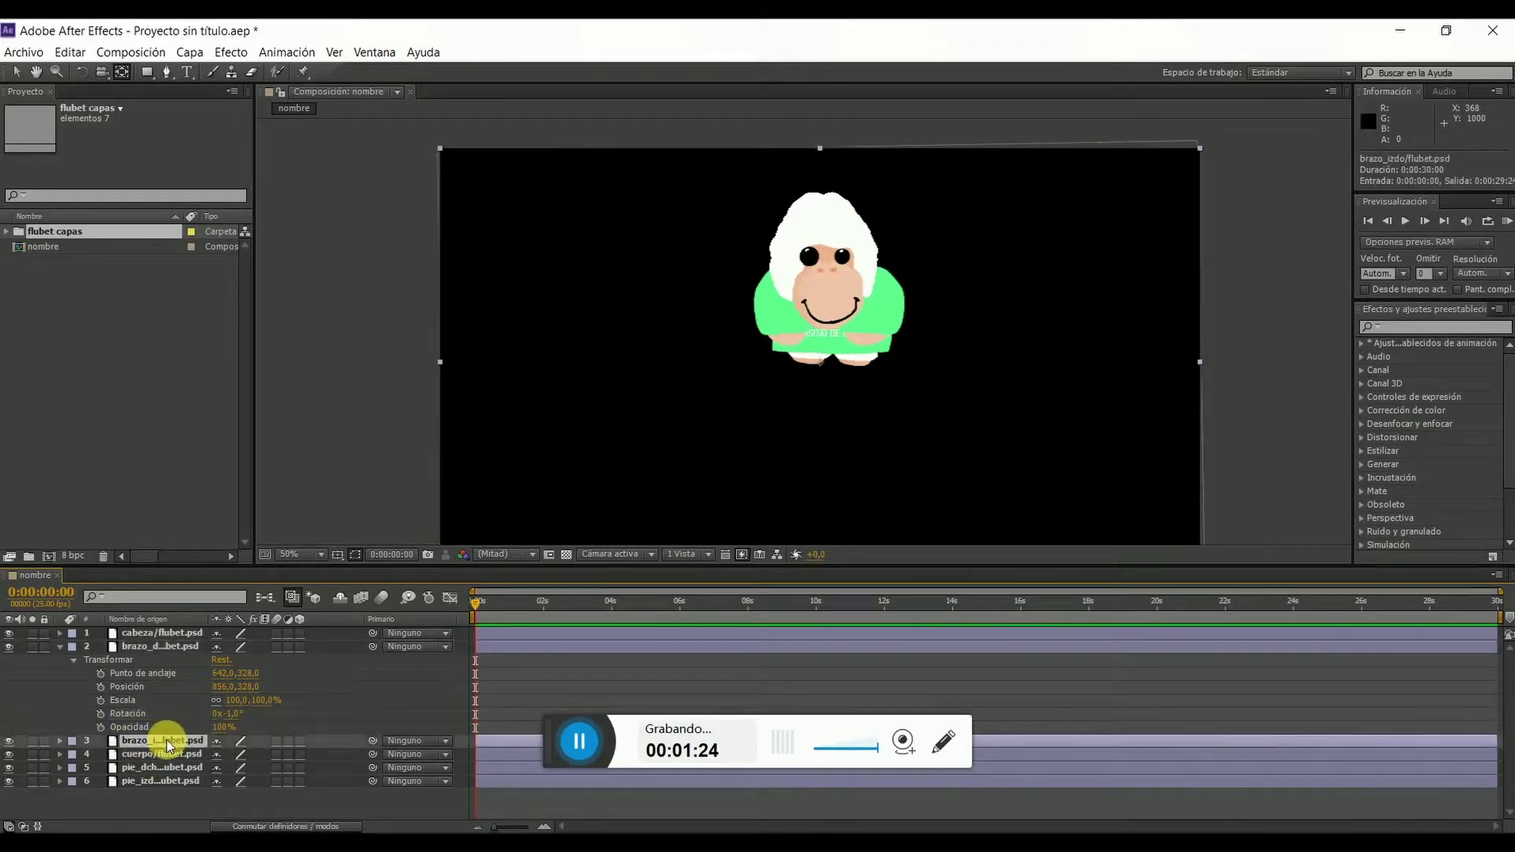
click(60, 740)
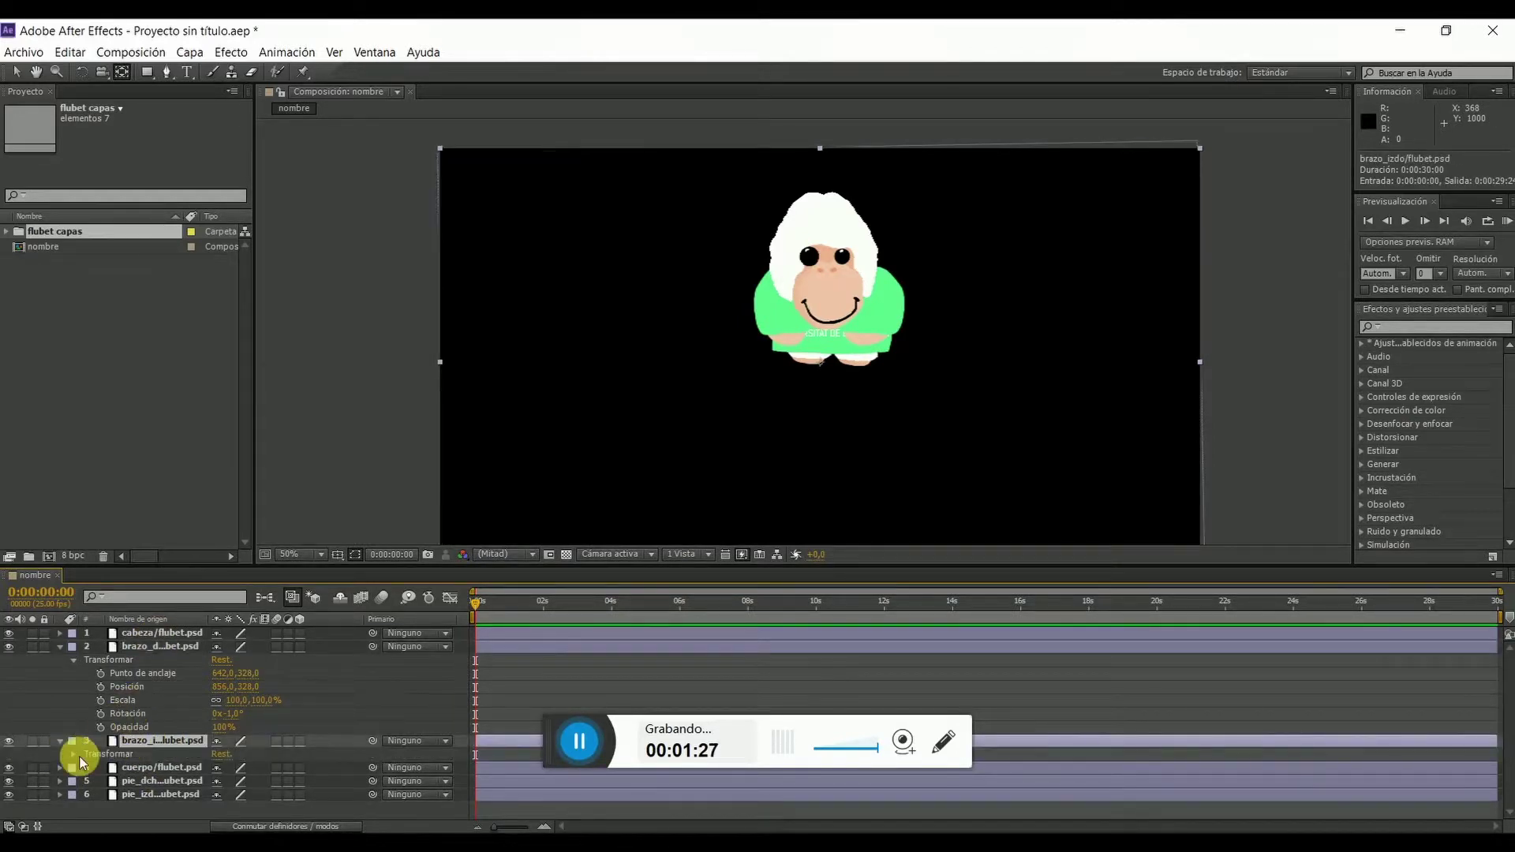
click(75, 756)
scroll(146, 749, down, 2)
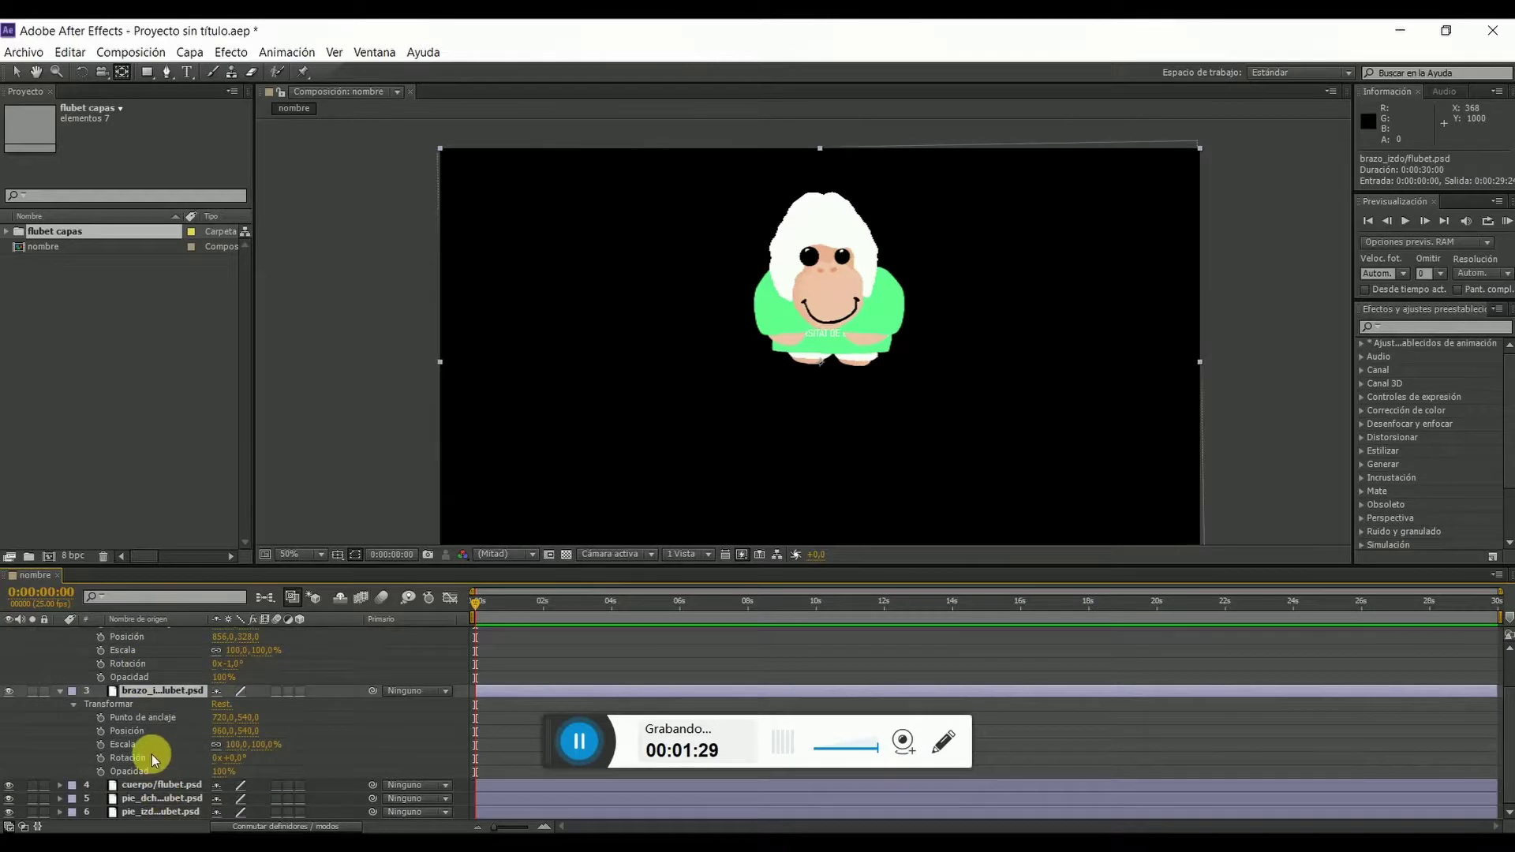
click(160, 757)
click(160, 720)
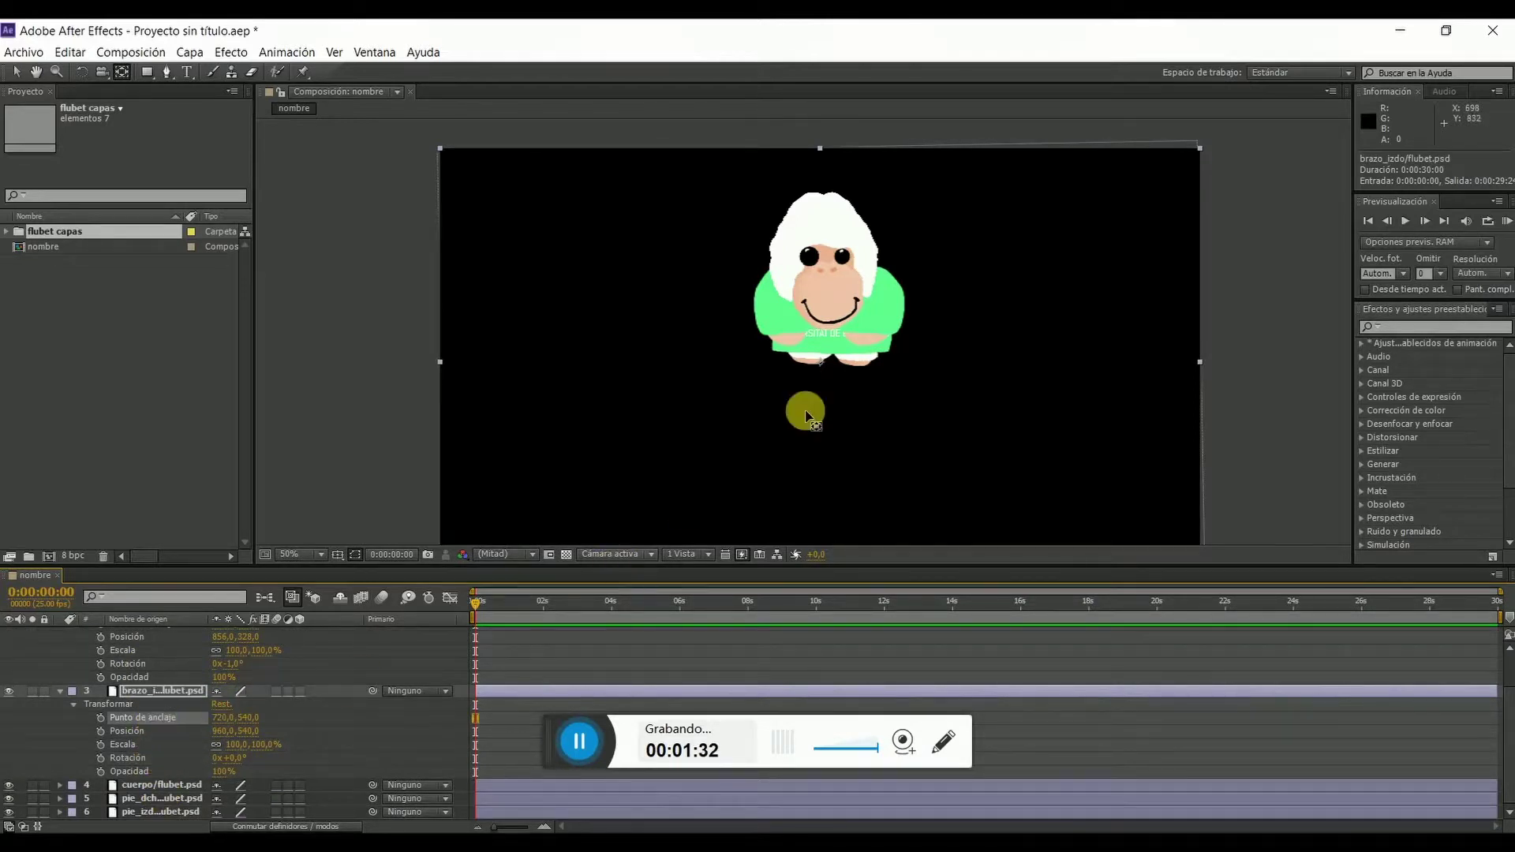
drag(817, 365, 878, 277)
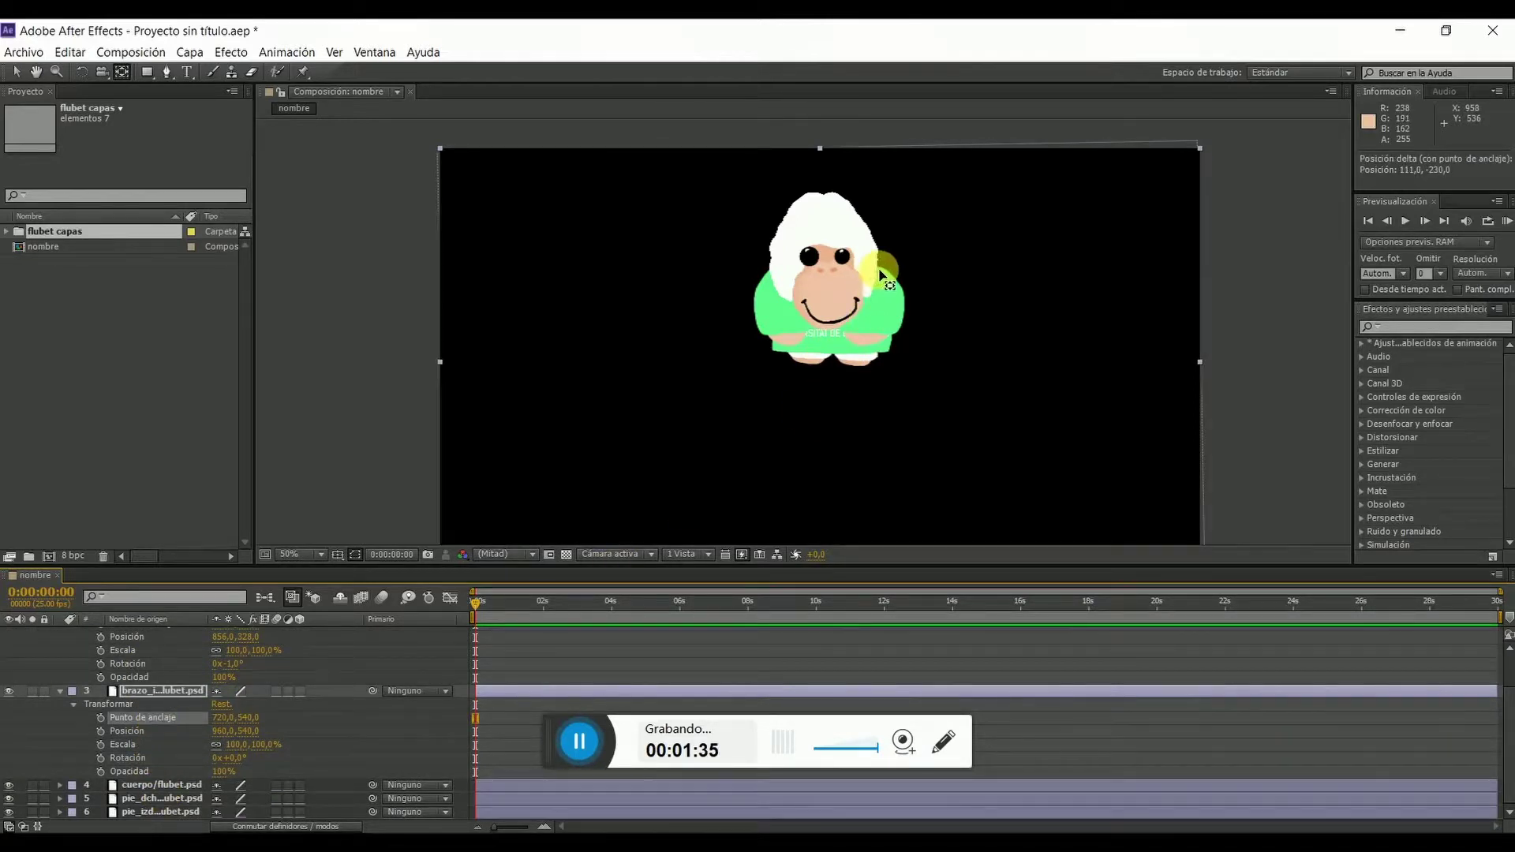
- Collapse the left arm and head properties and reopen brazo_dcho's transform properties
click(60, 690)
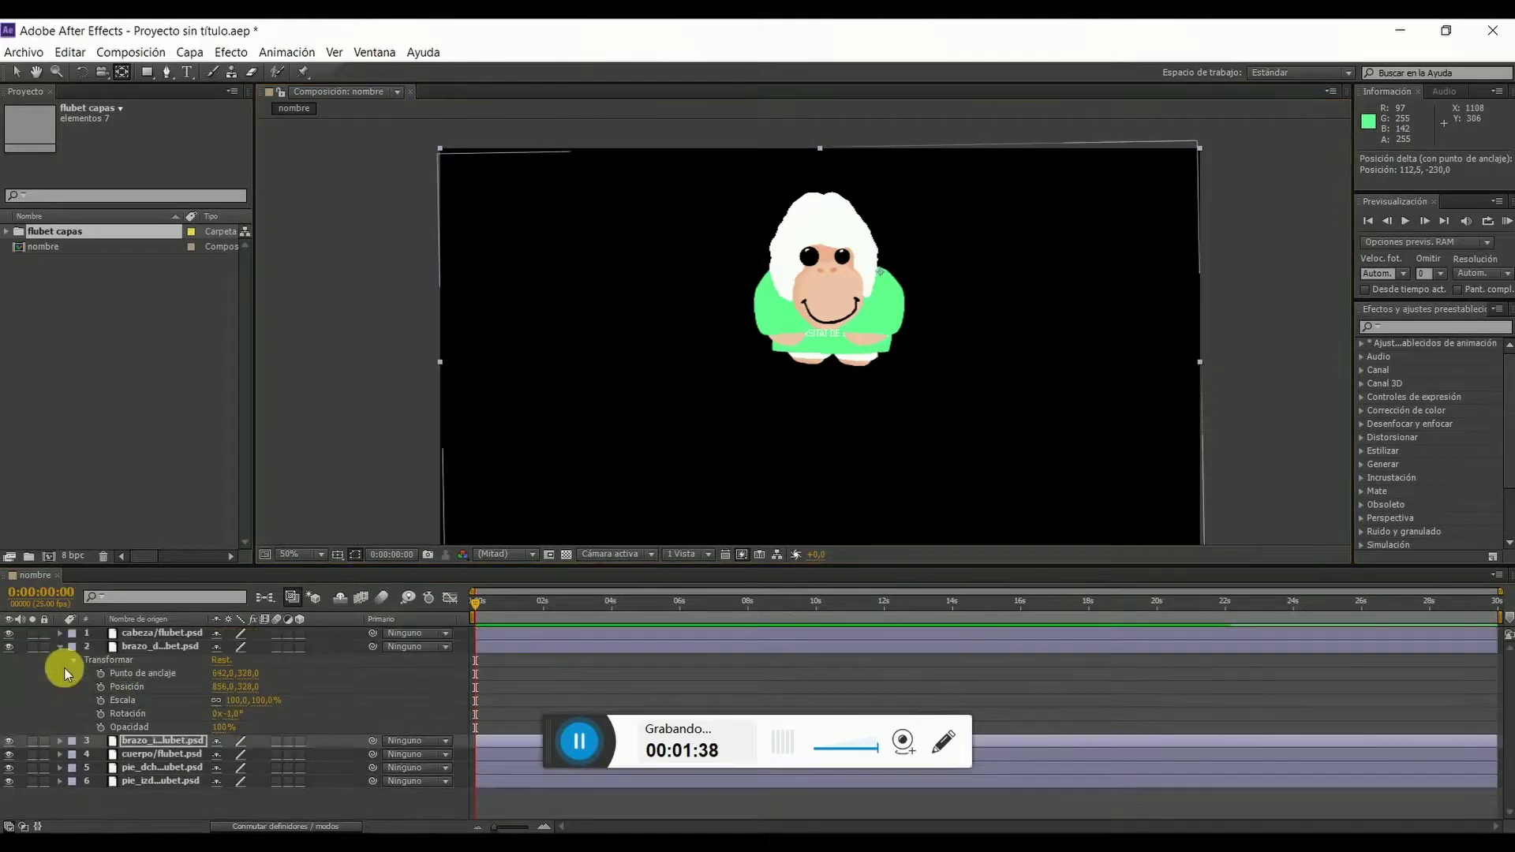
click(60, 646)
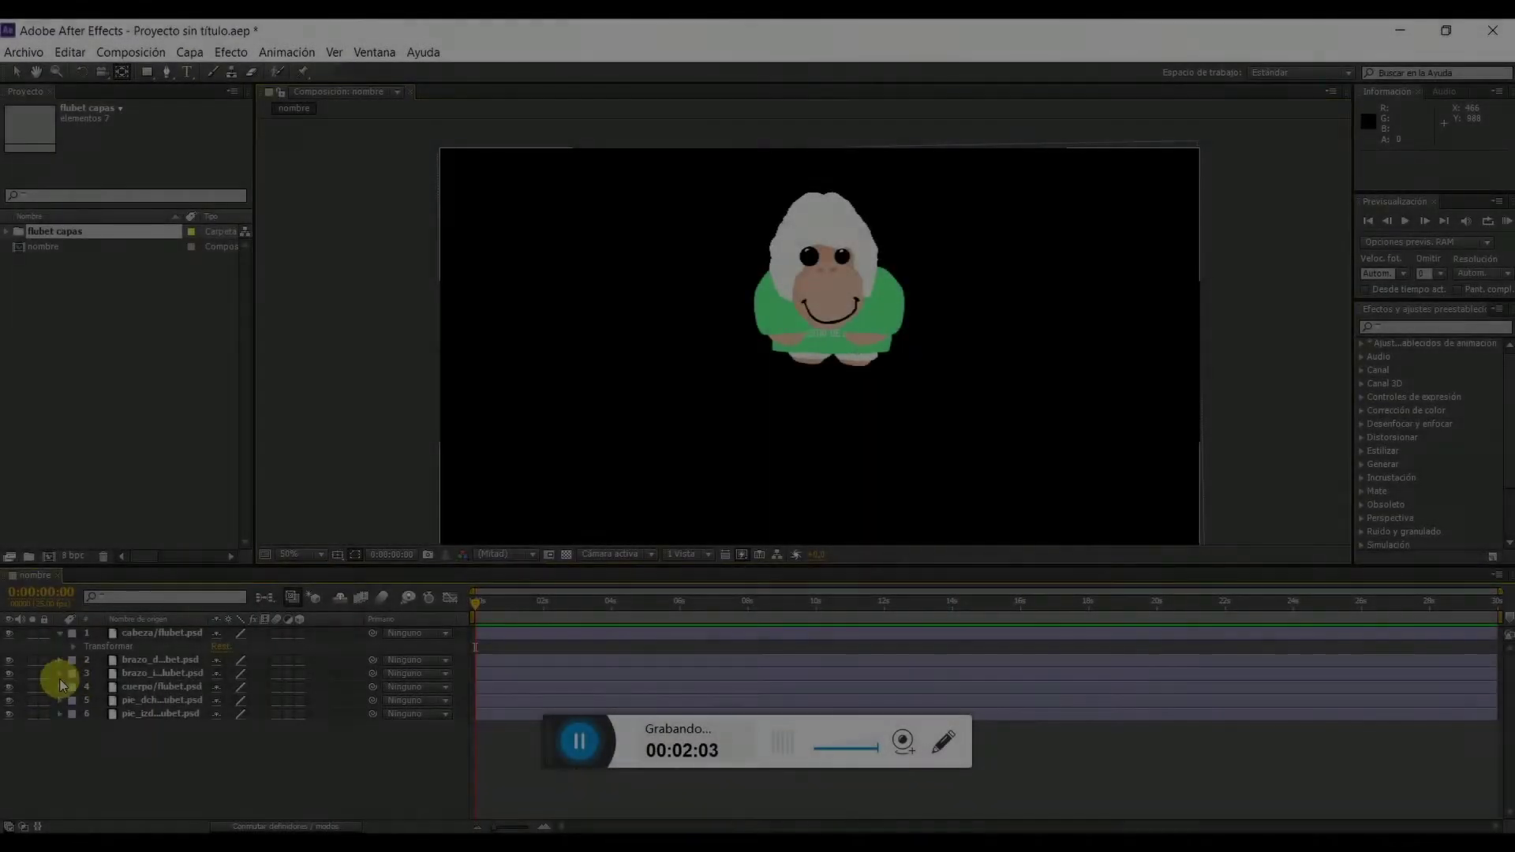
click(72, 647)
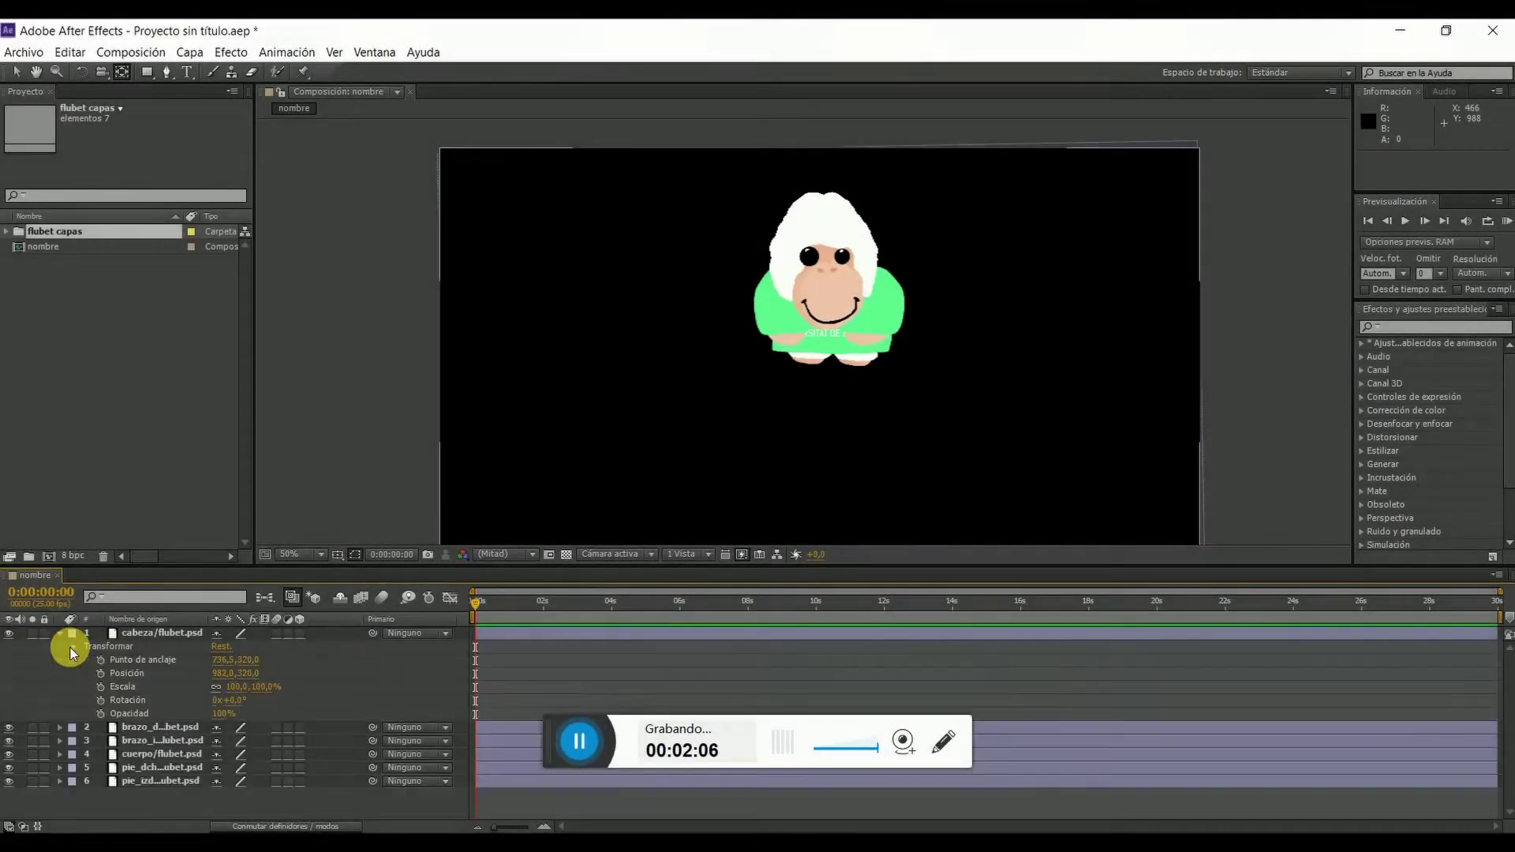
click(70, 647)
click(61, 634)
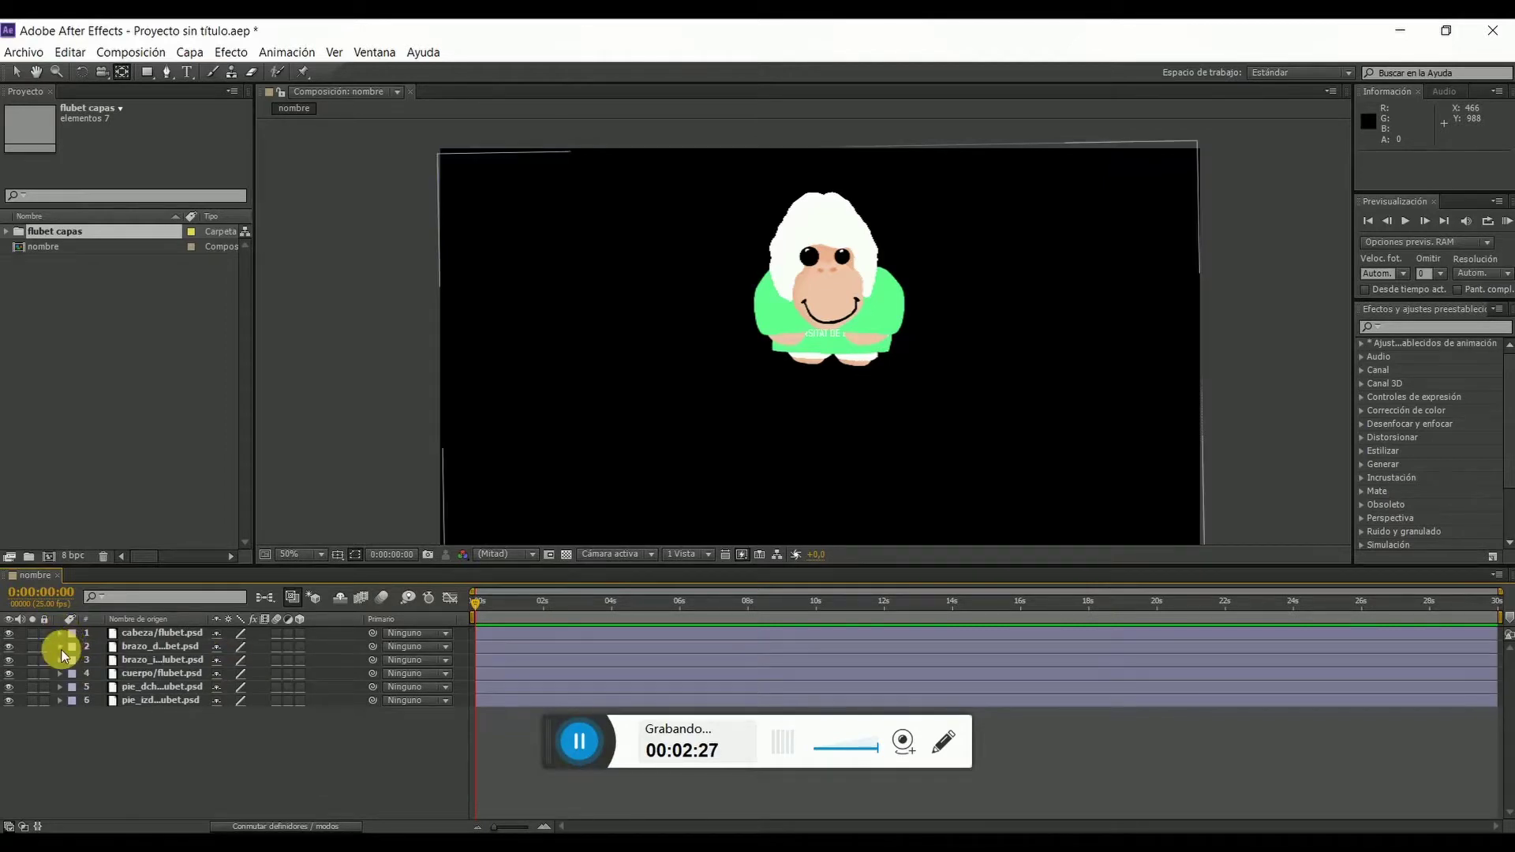
click(61, 648)
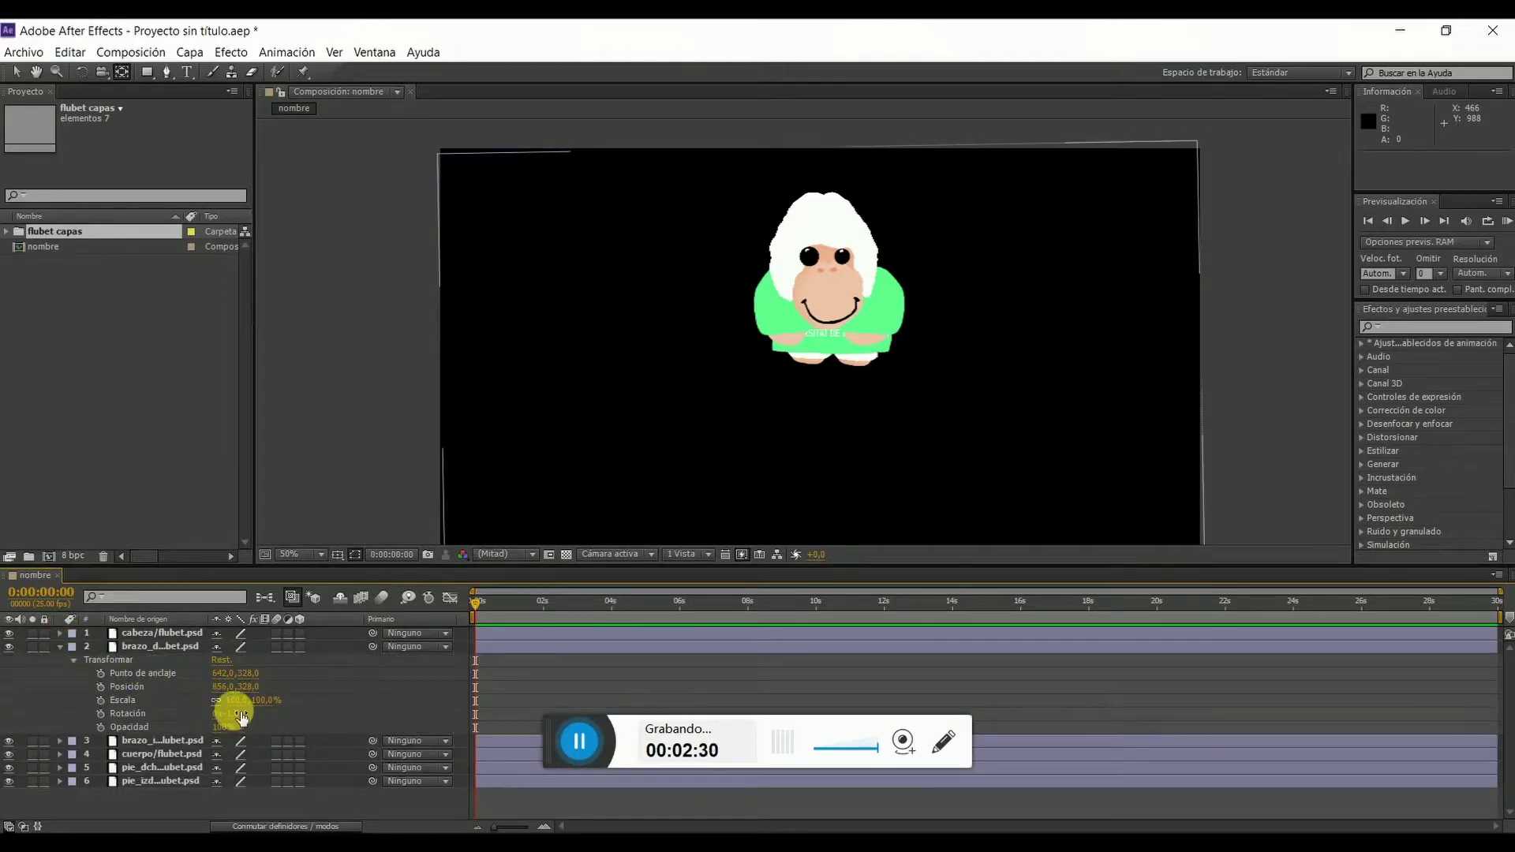
- Select both arms' Rotación properties and scrub them together to about +10° and +14°
mouse_move(227, 713)
mouse_down()
mouse_move(239, 707)
mouse_move(216, 698)
mouse_move(229, 683)
mouse_up()
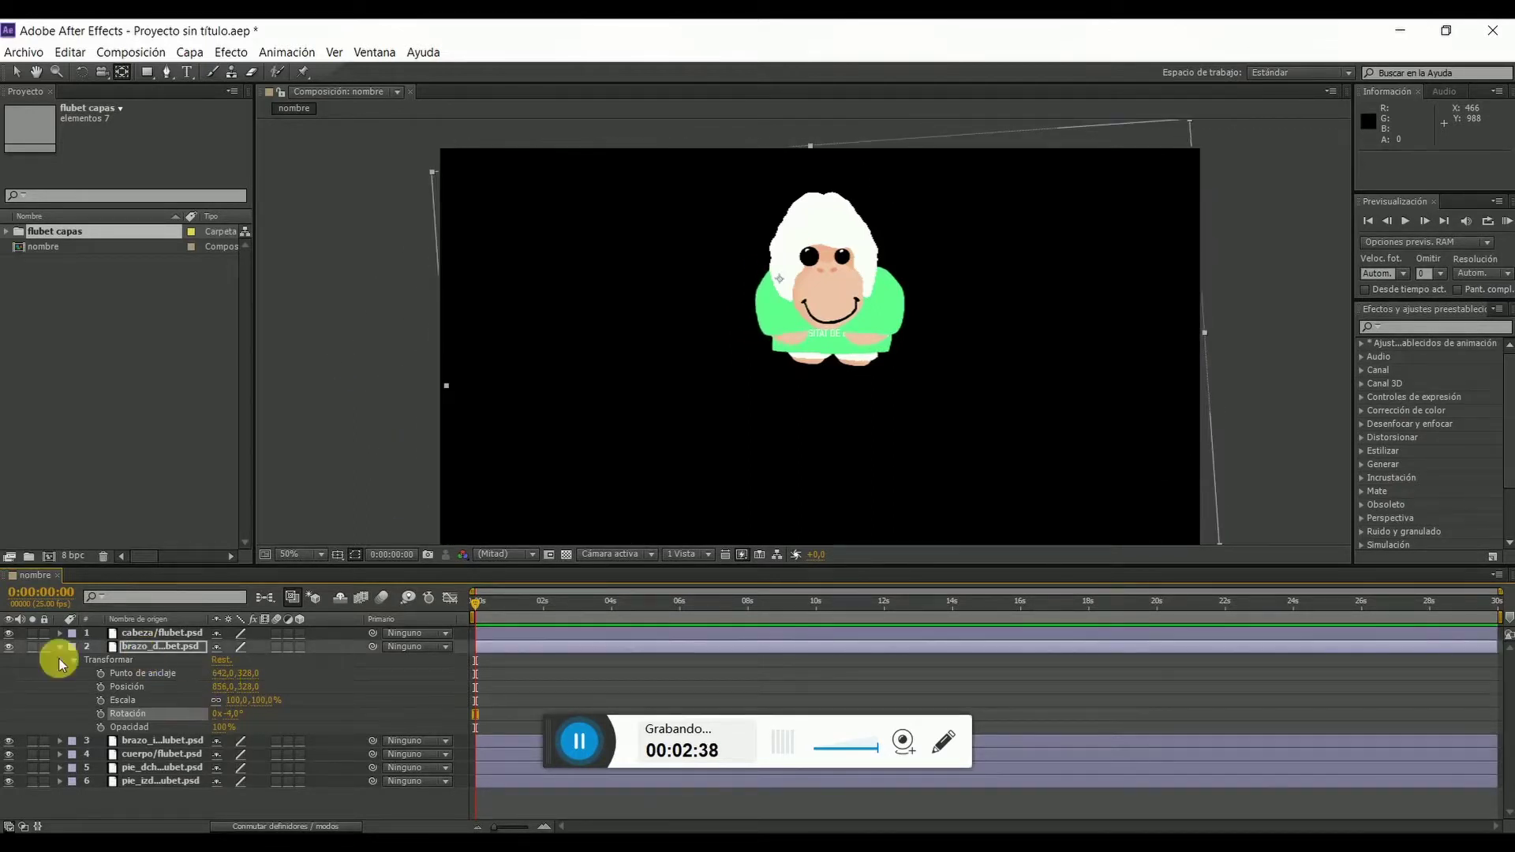
click(60, 740)
scroll(71, 712, down, 2)
scroll(112, 680, down, 2)
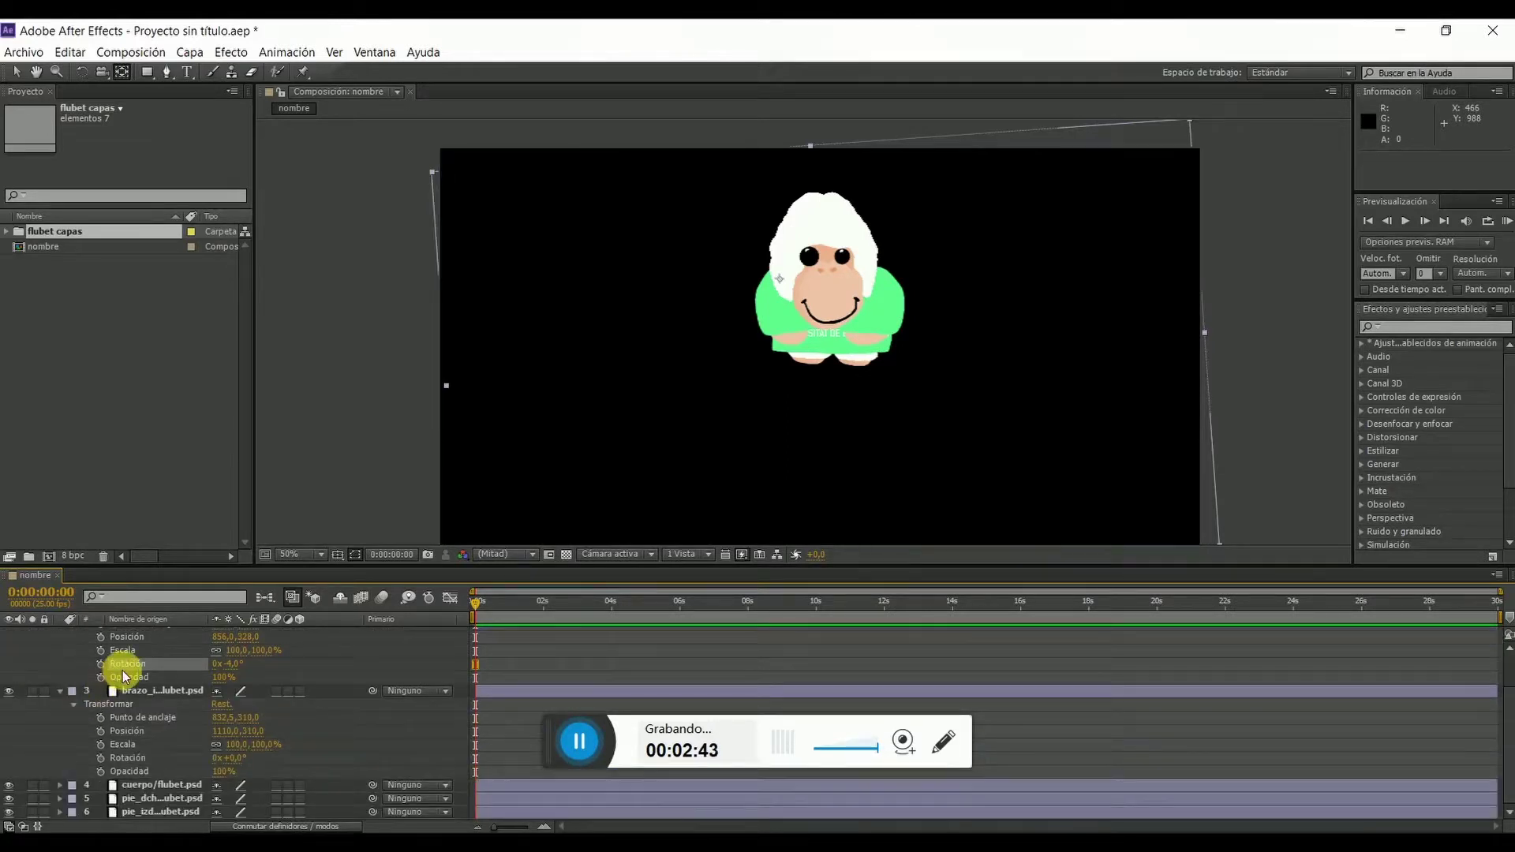
scroll(124, 676, up, 2)
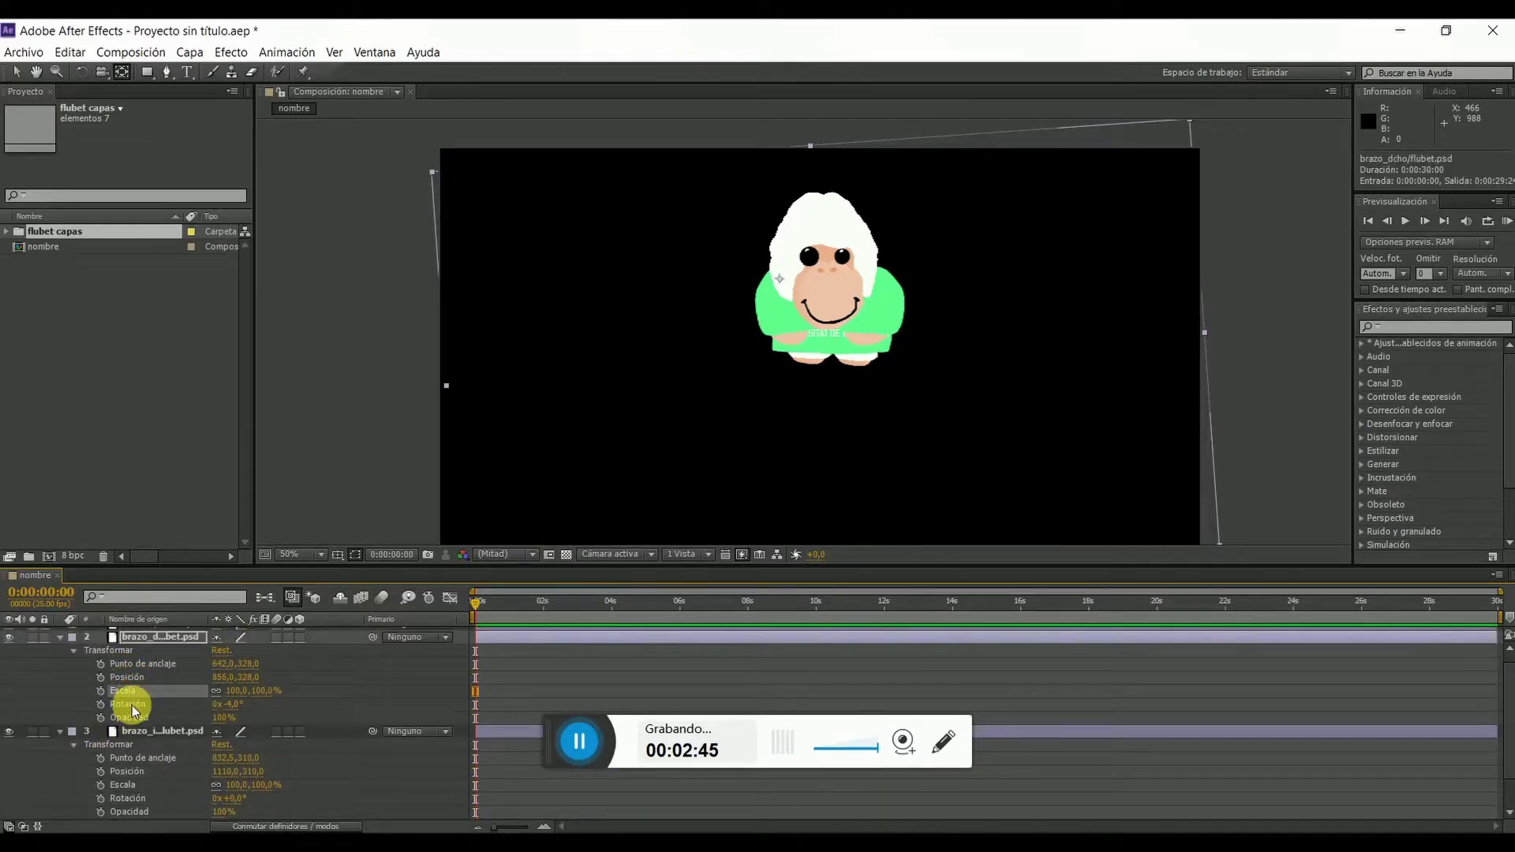
click(130, 705)
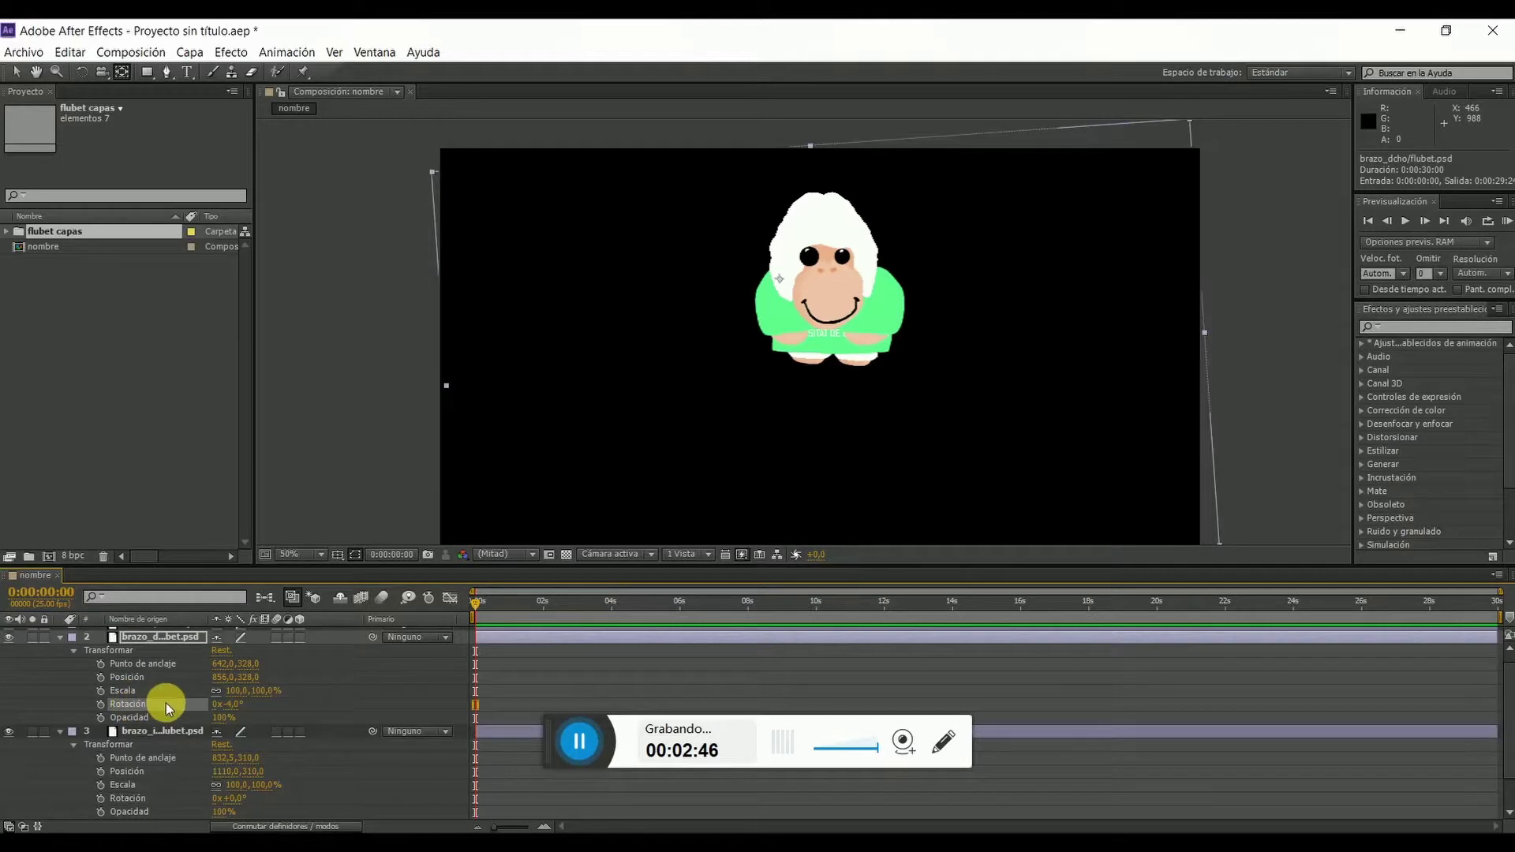
shift+click(146, 798)
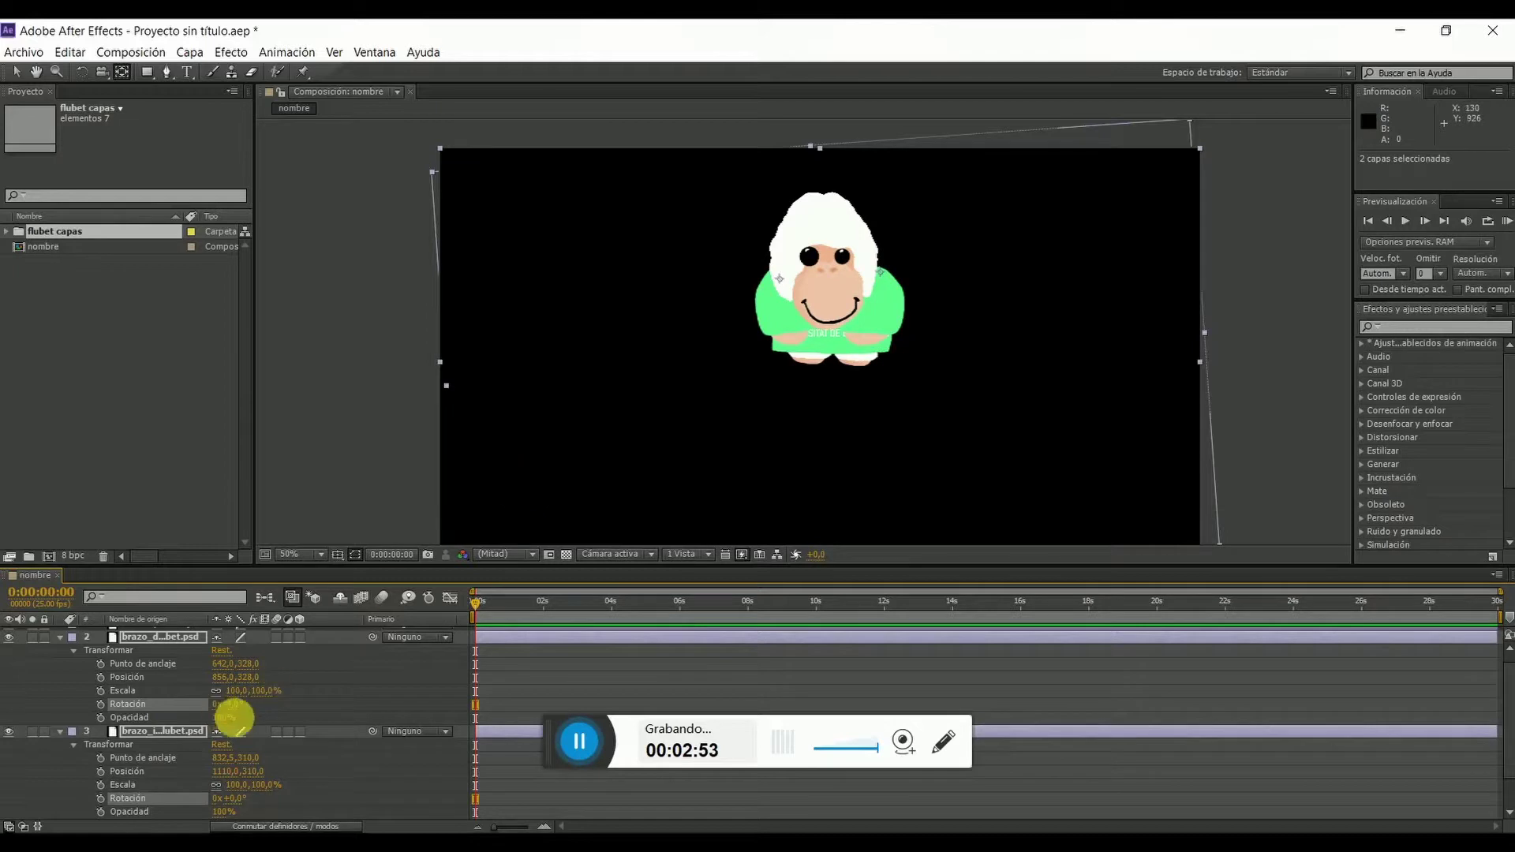
mouse_move(235, 710)
mouse_down()
mouse_move(260, 712)
mouse_move(248, 710)
mouse_up()
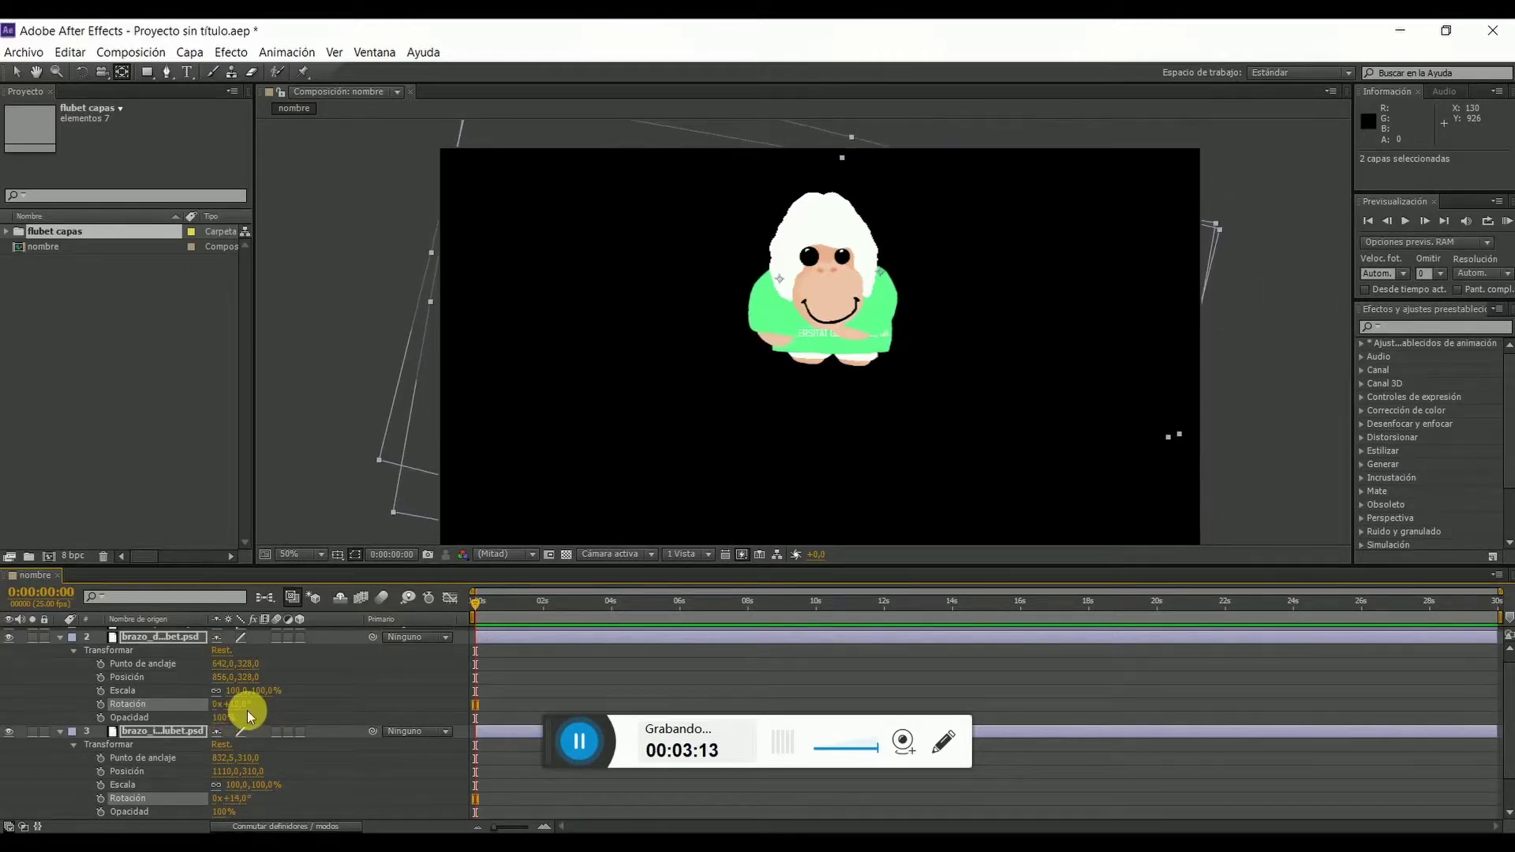
click(61, 642)
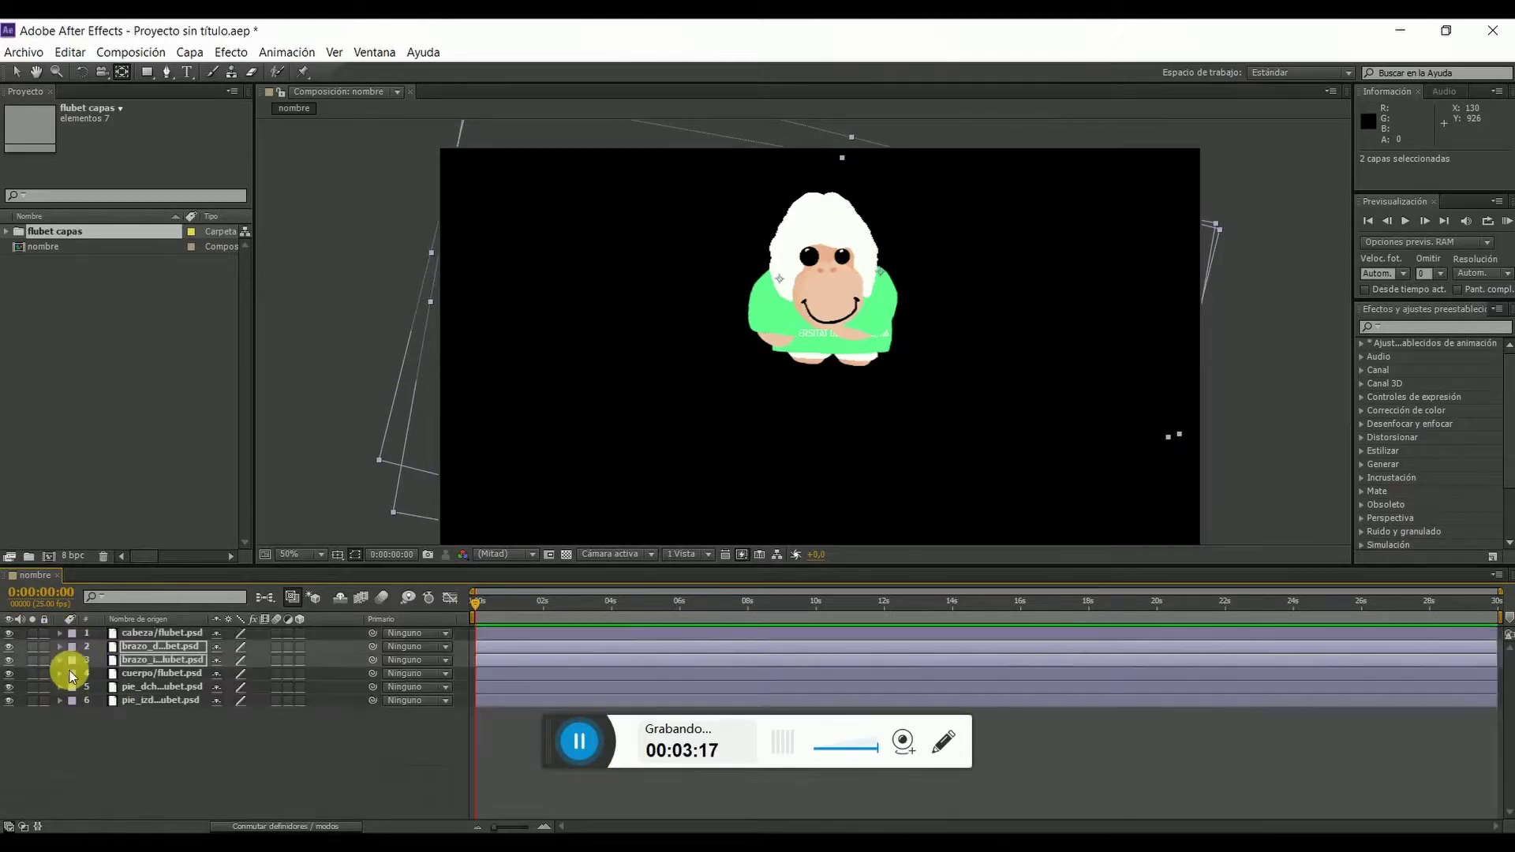
click(133, 736)
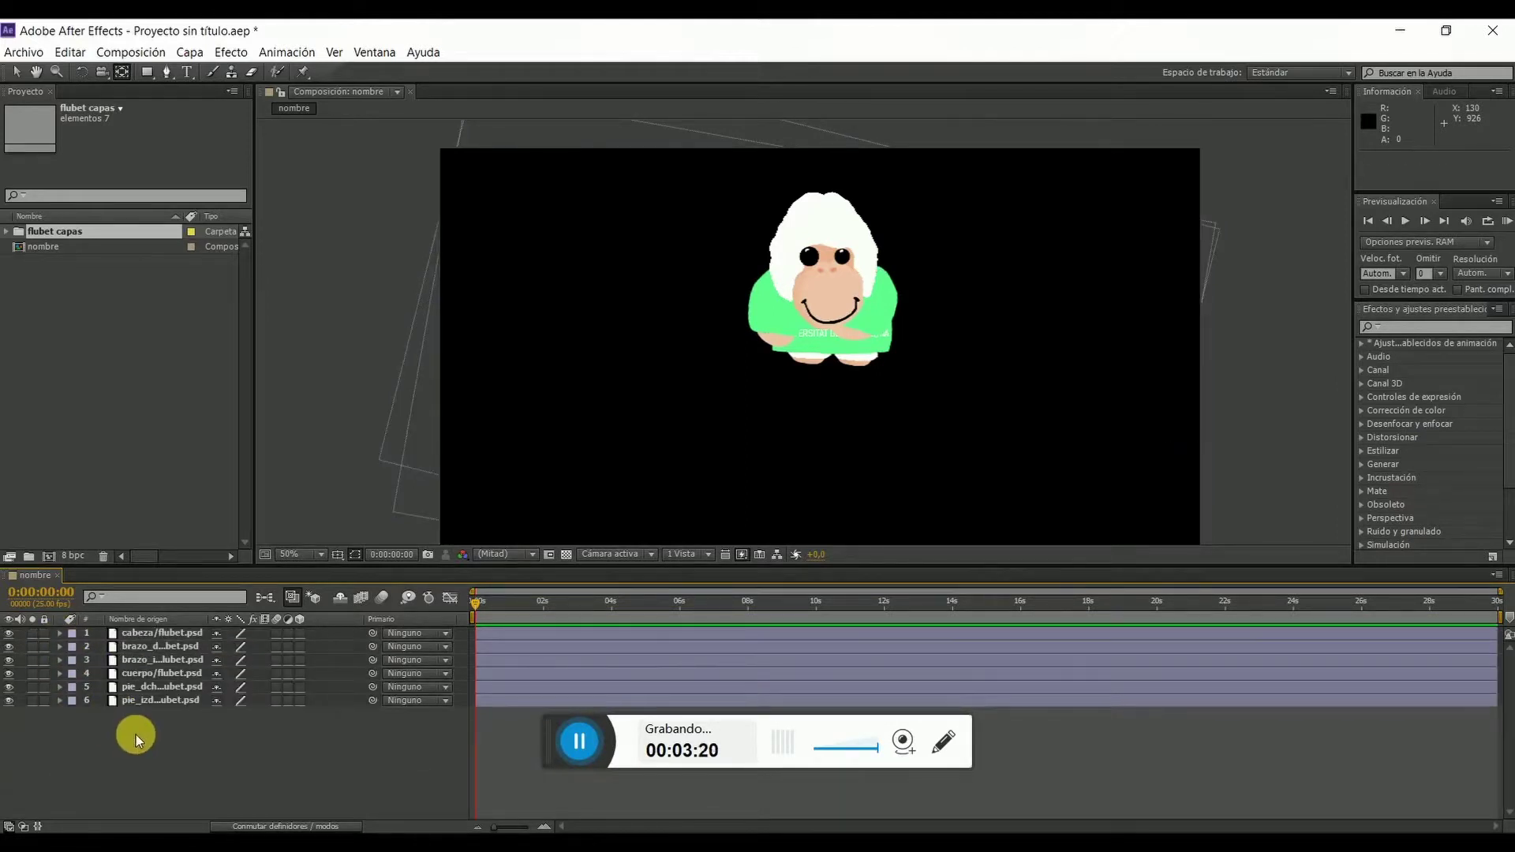
click(60, 633)
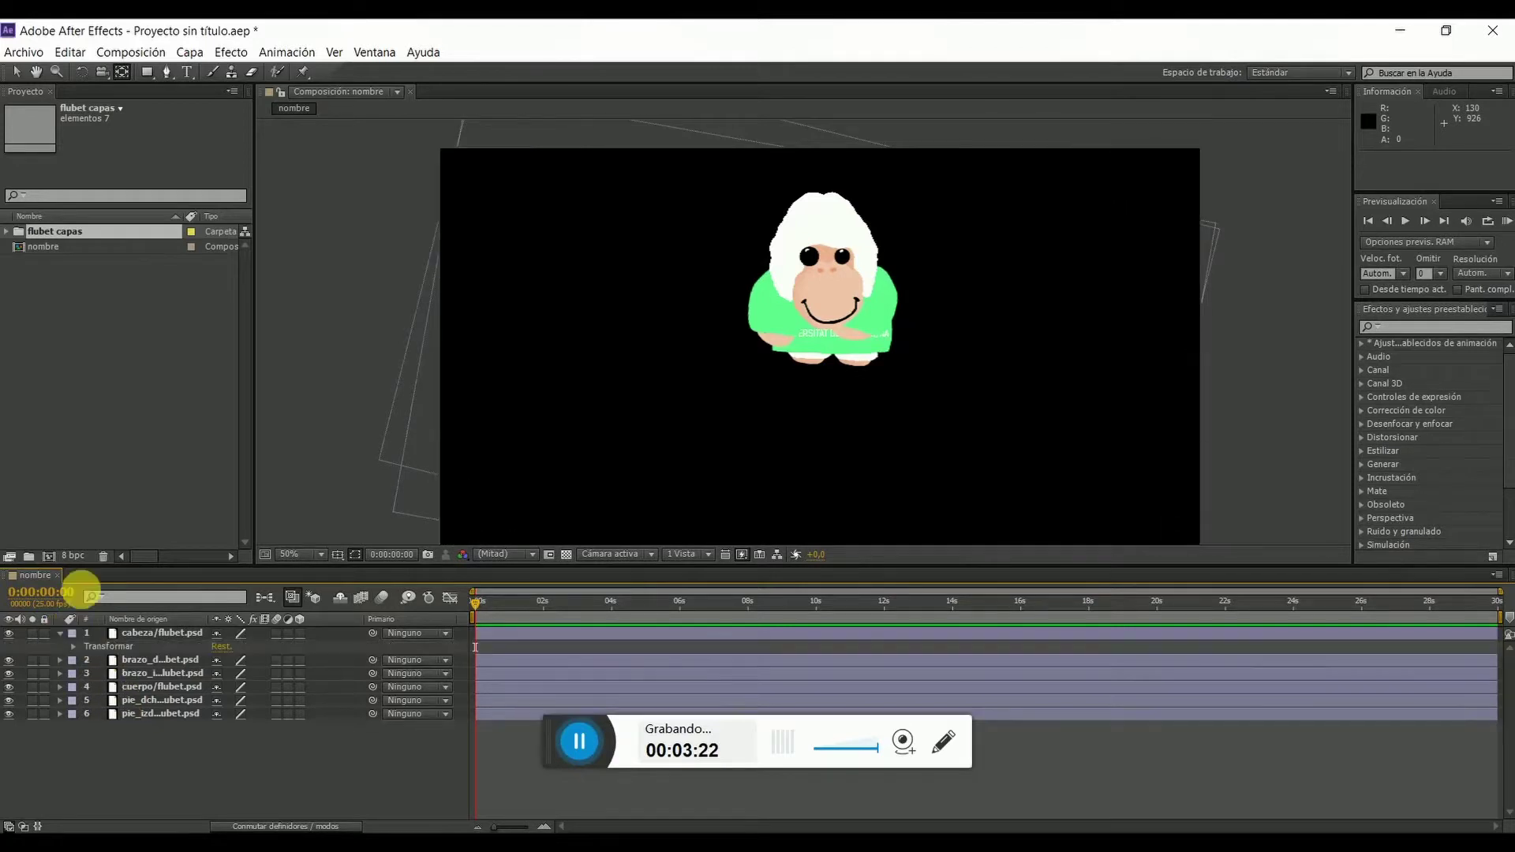
click(74, 646)
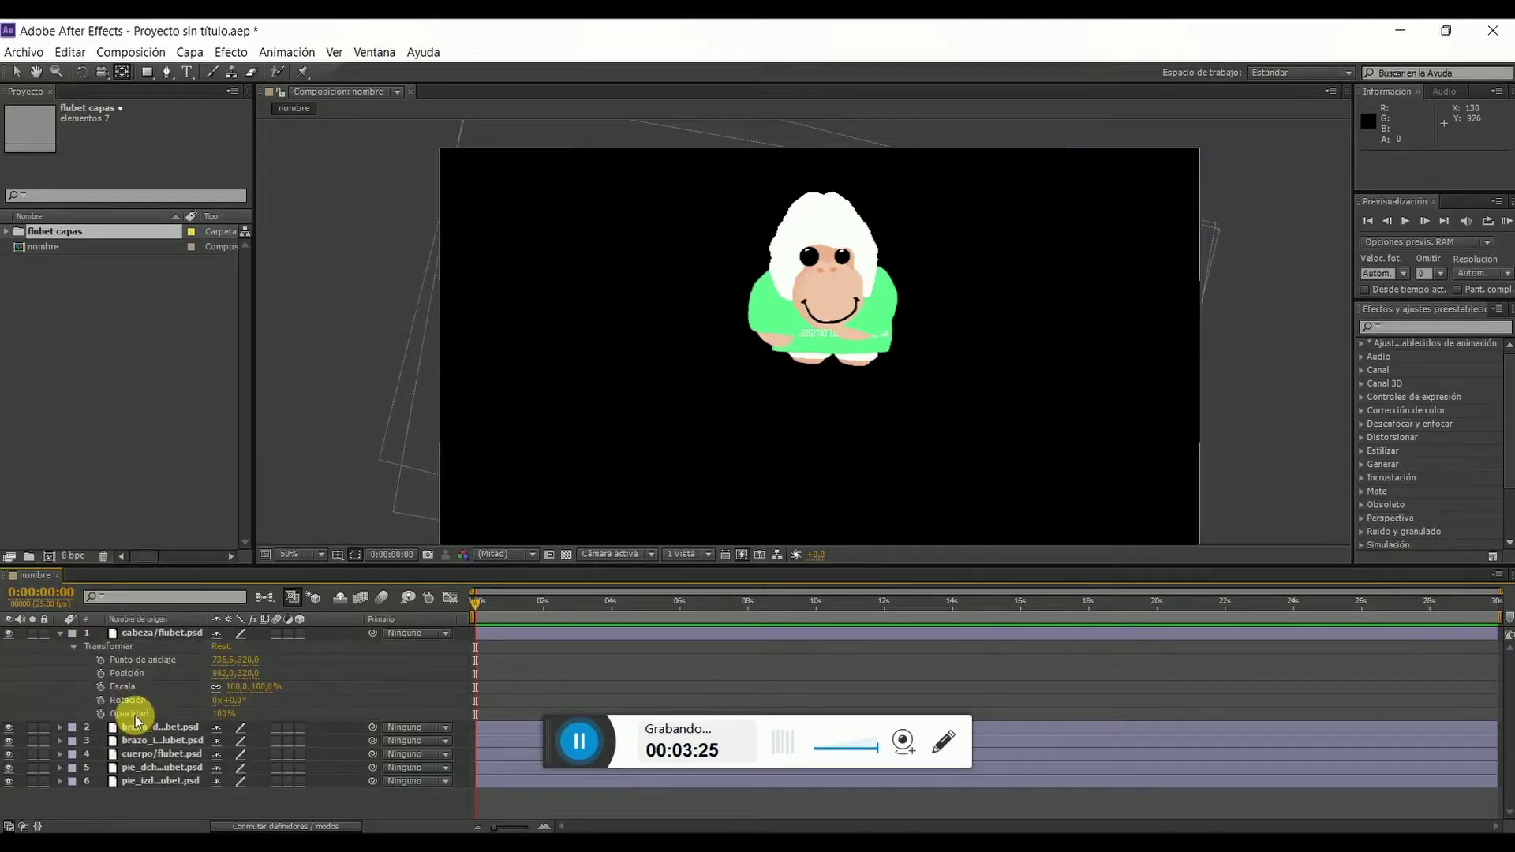
click(252, 672)
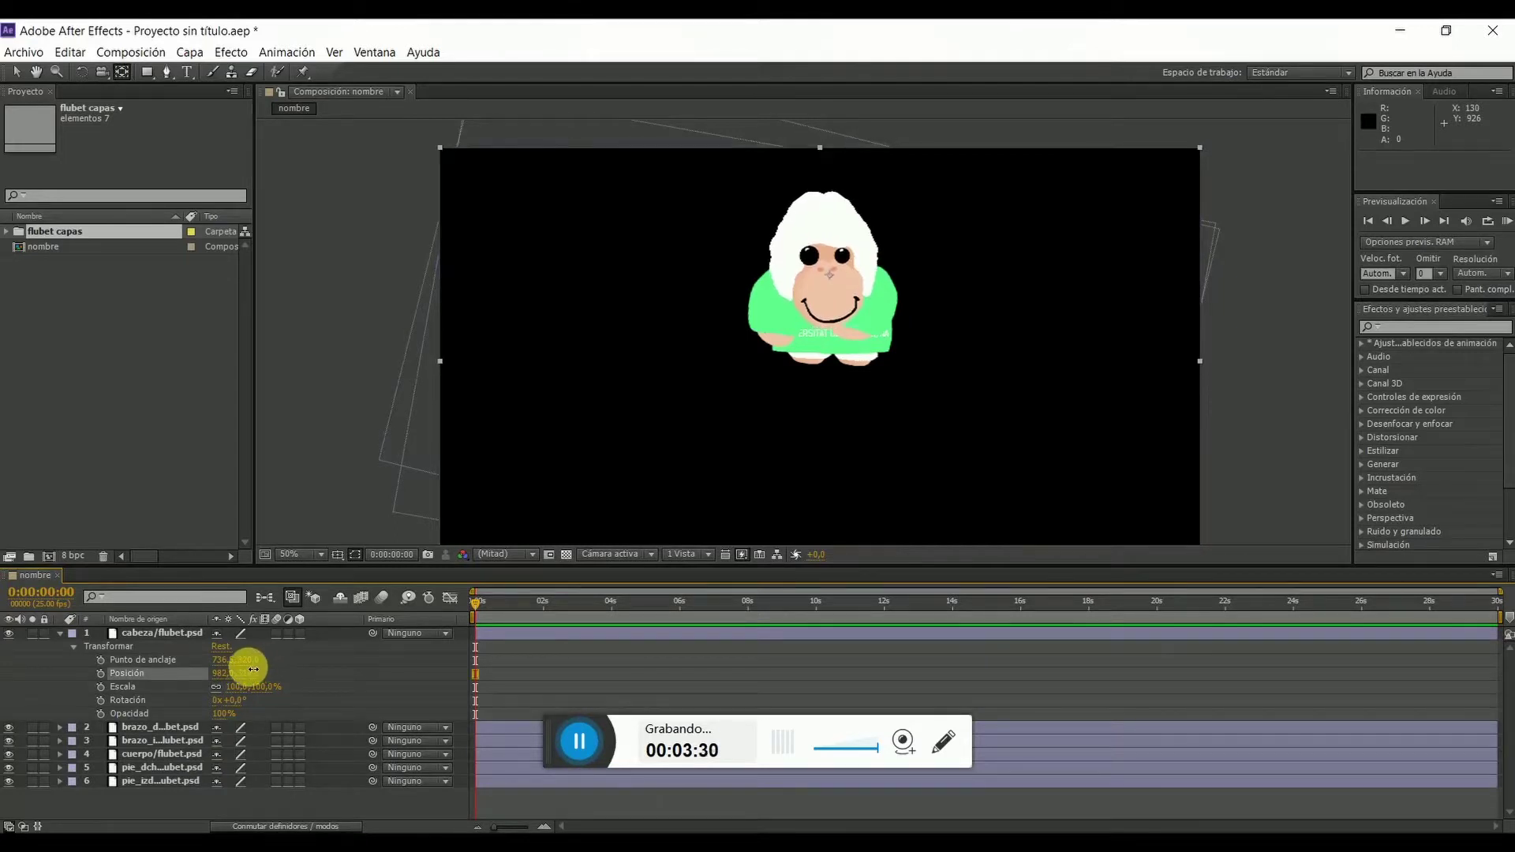
drag(253, 669, 254, 667)
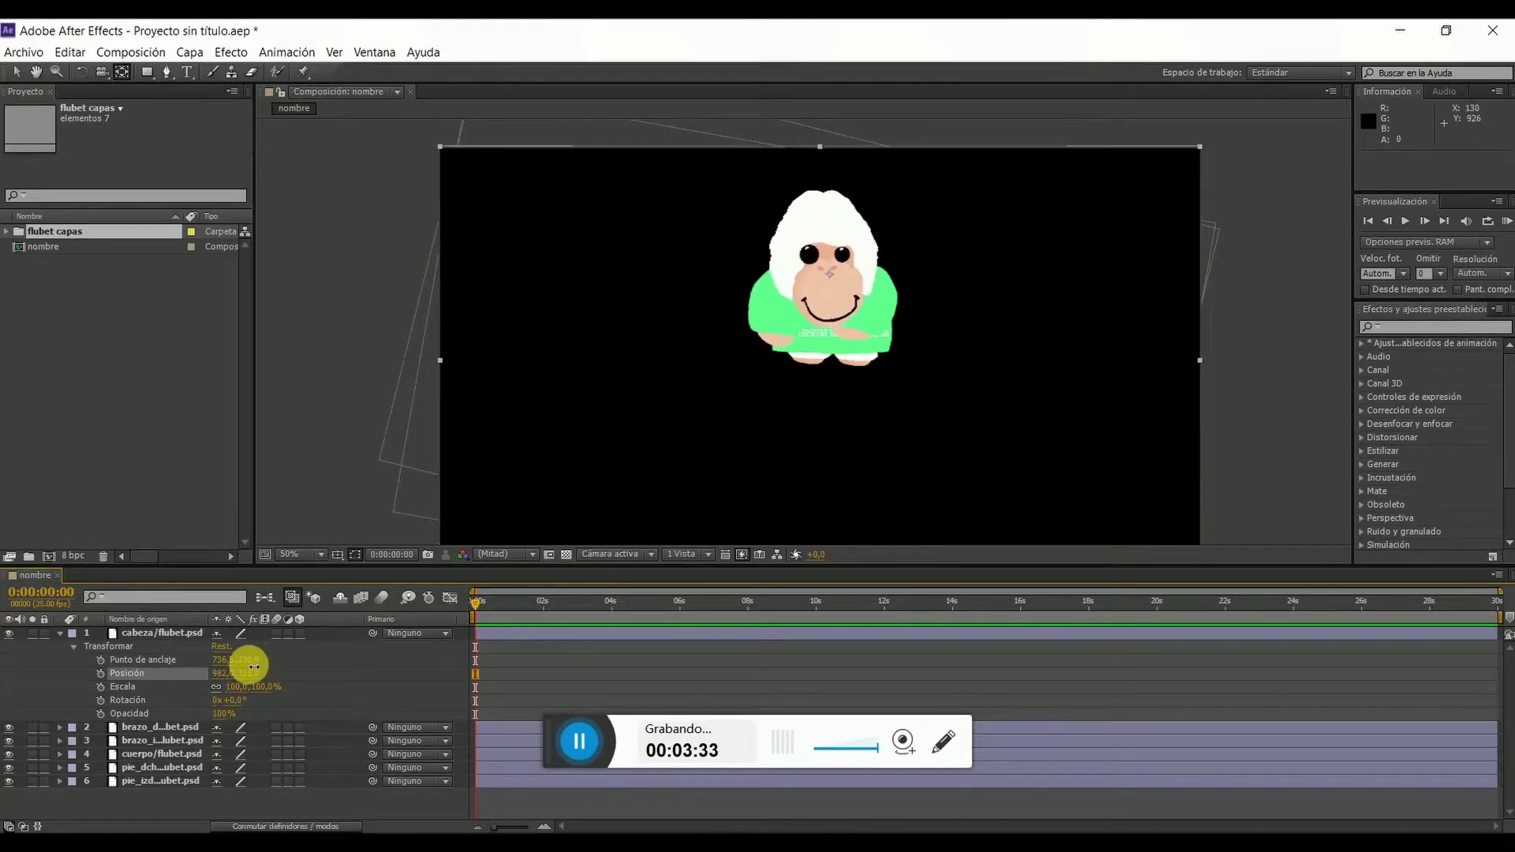
key(ctrl+z)
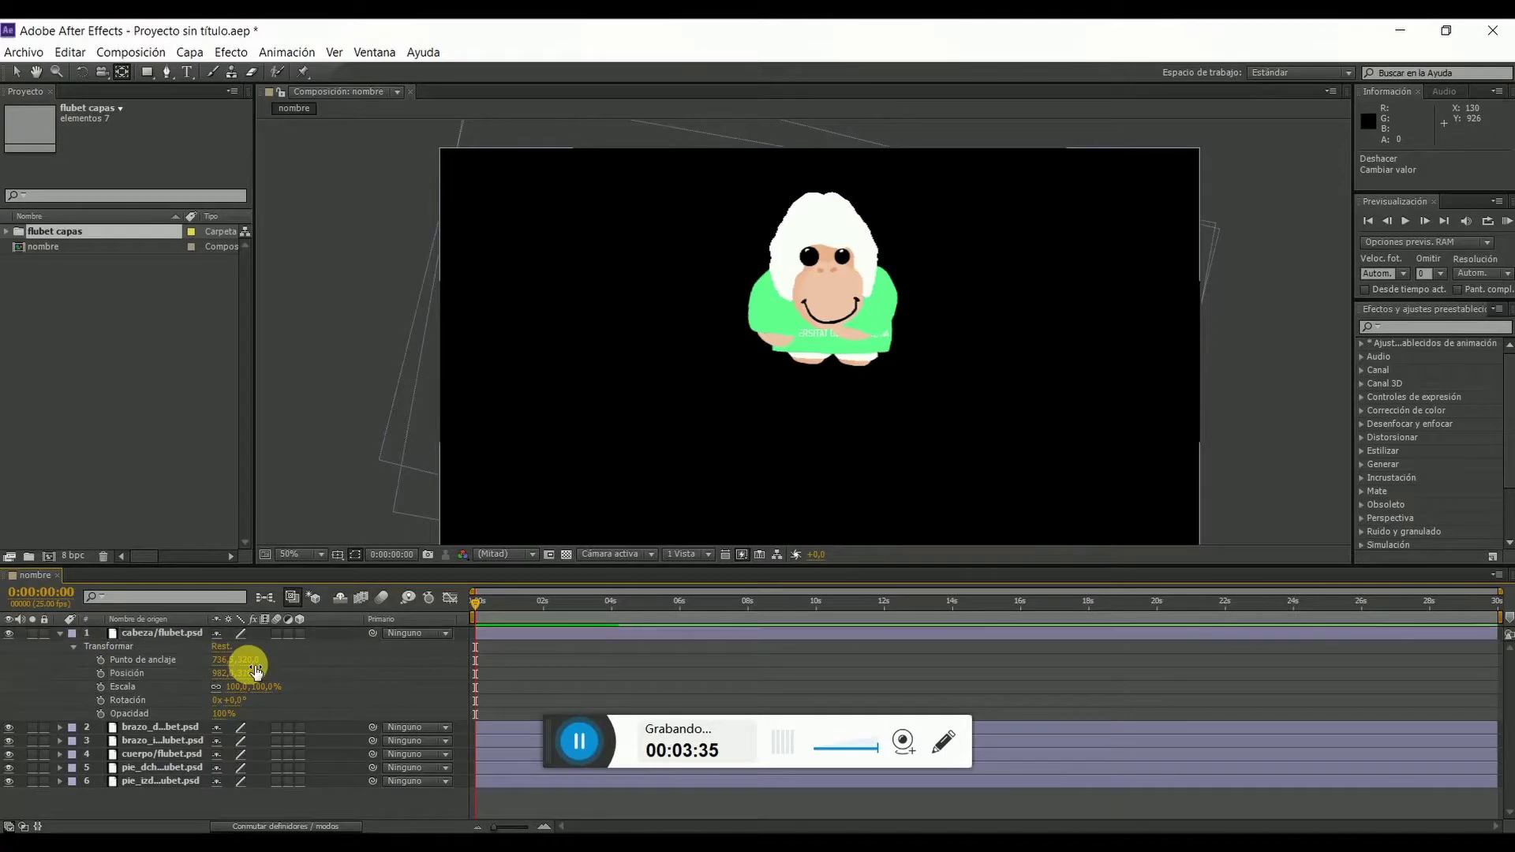
click(60, 633)
click(138, 675)
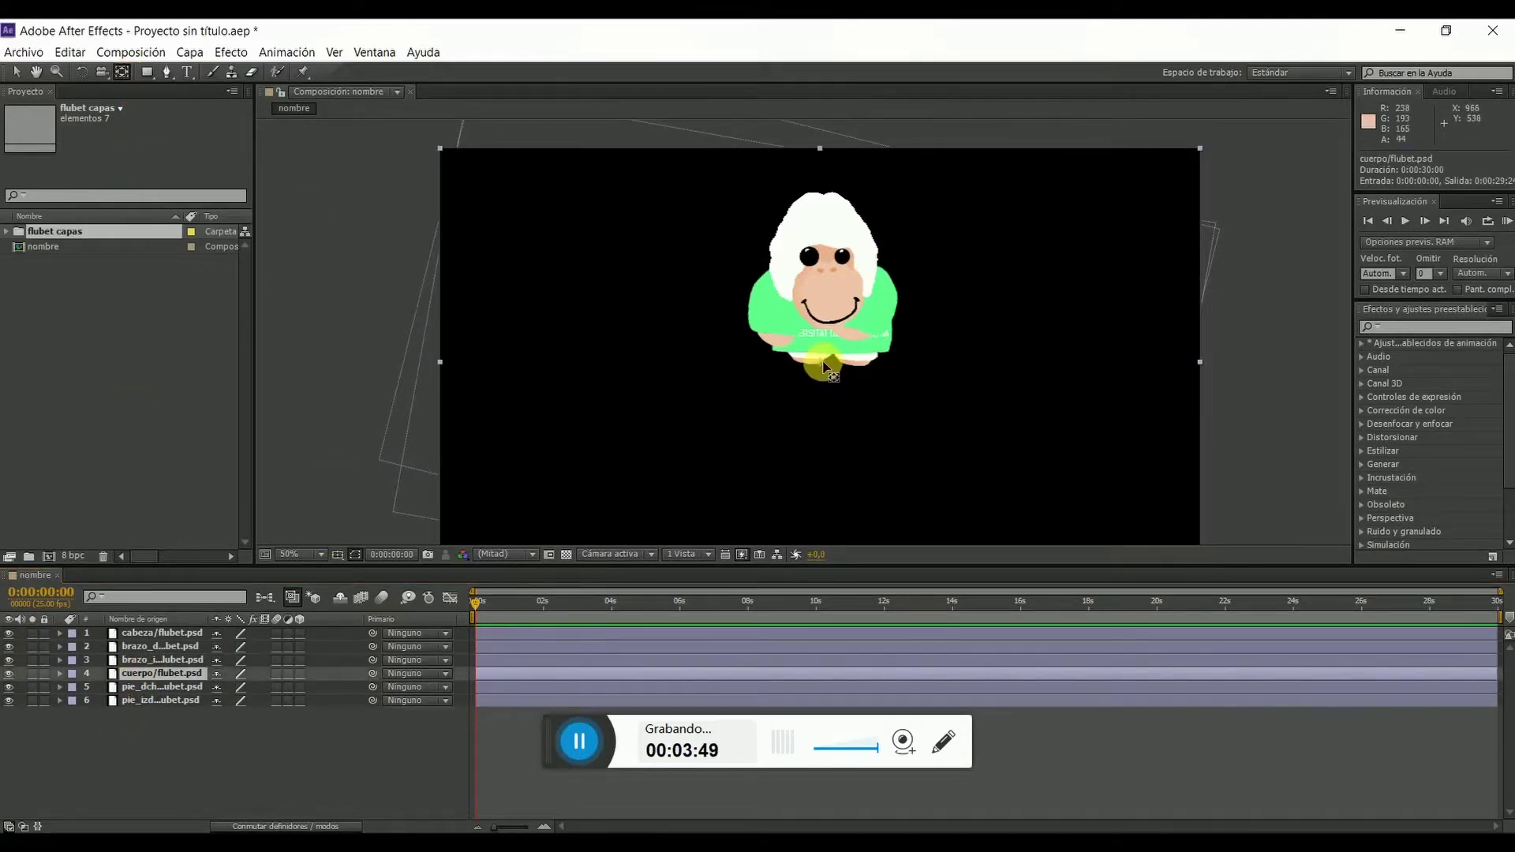
- Move the cuerpo body's pivot to 732,462 and tilt the body to a 2° rotation
drag(826, 365, 834, 341)
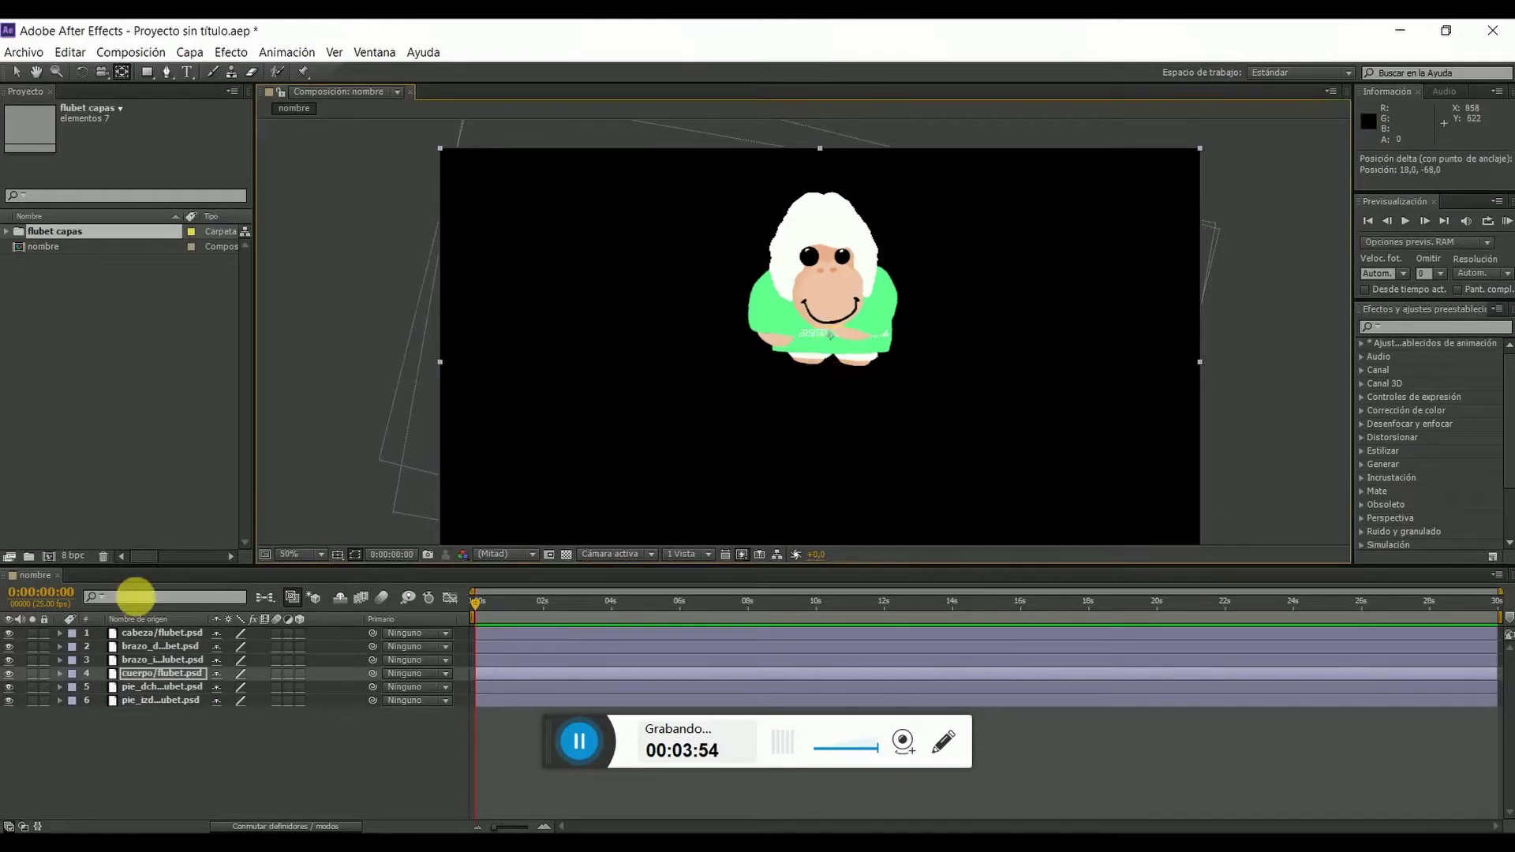
click(63, 676)
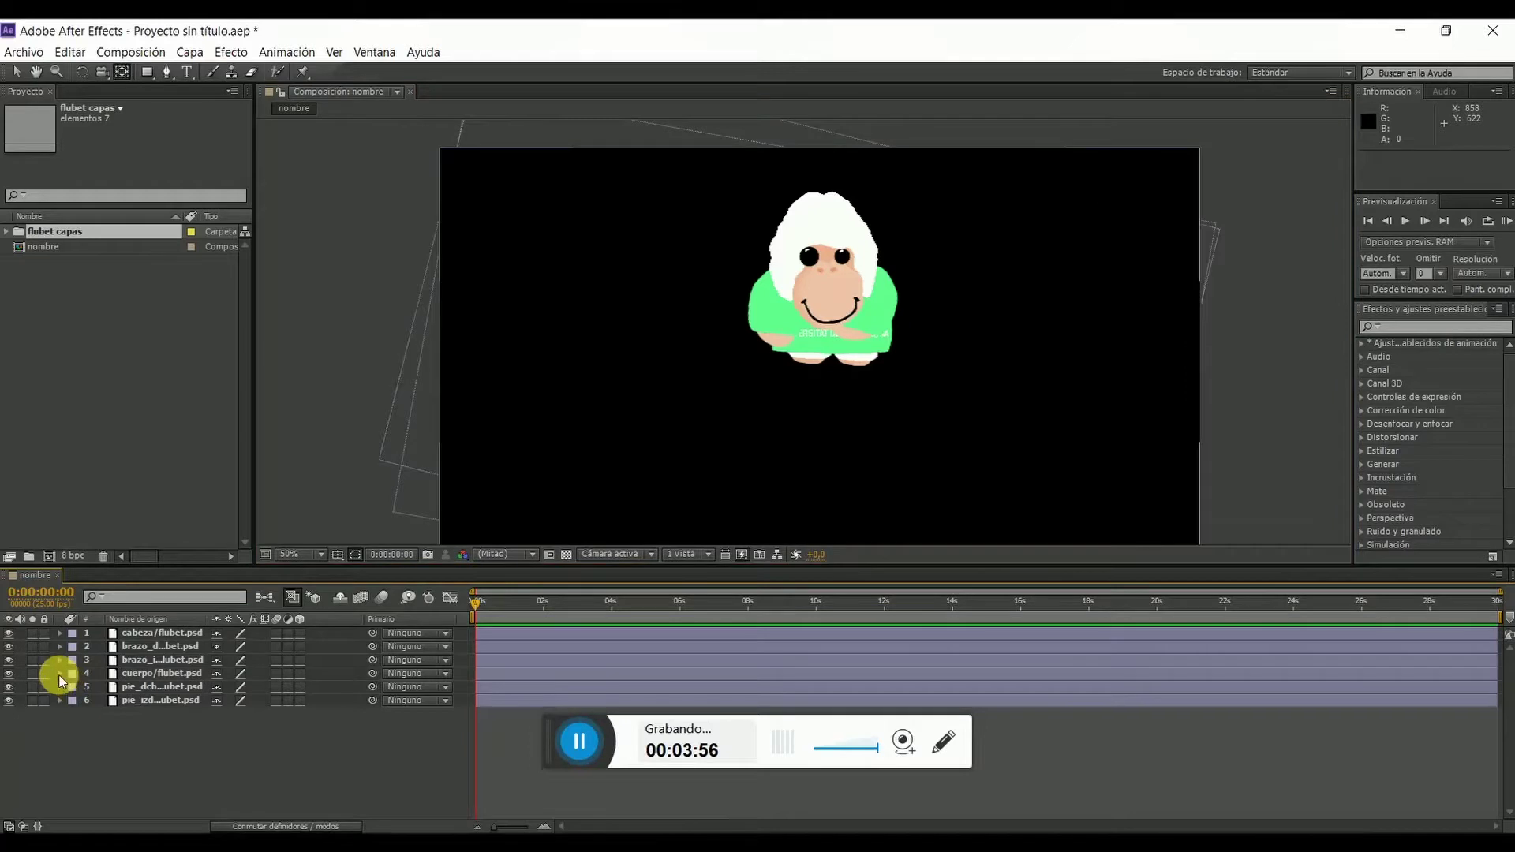
click(60, 673)
click(75, 690)
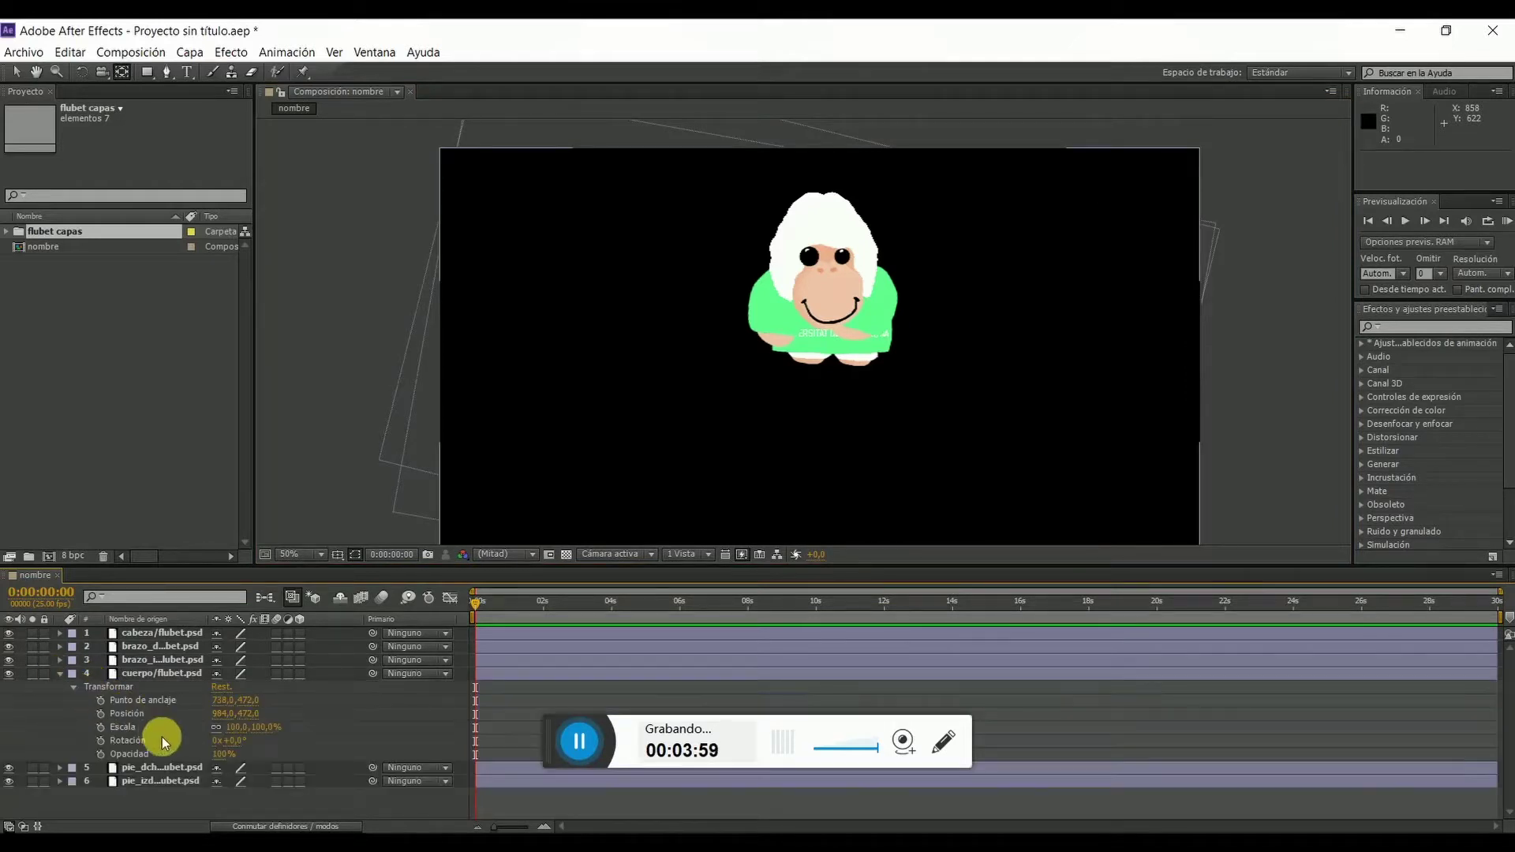
click(246, 742)
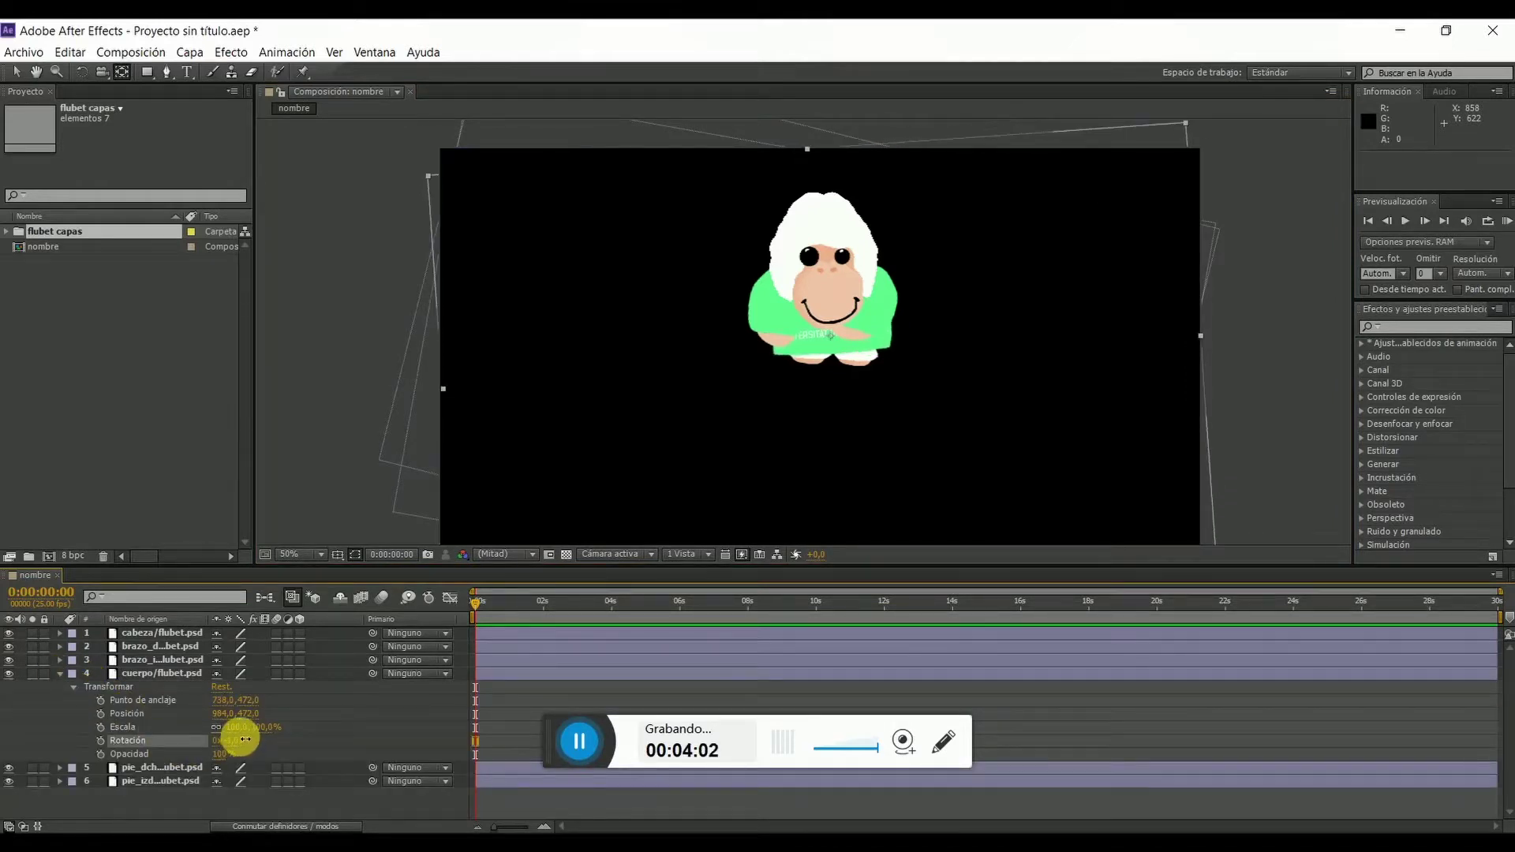
drag(246, 738, 233, 736)
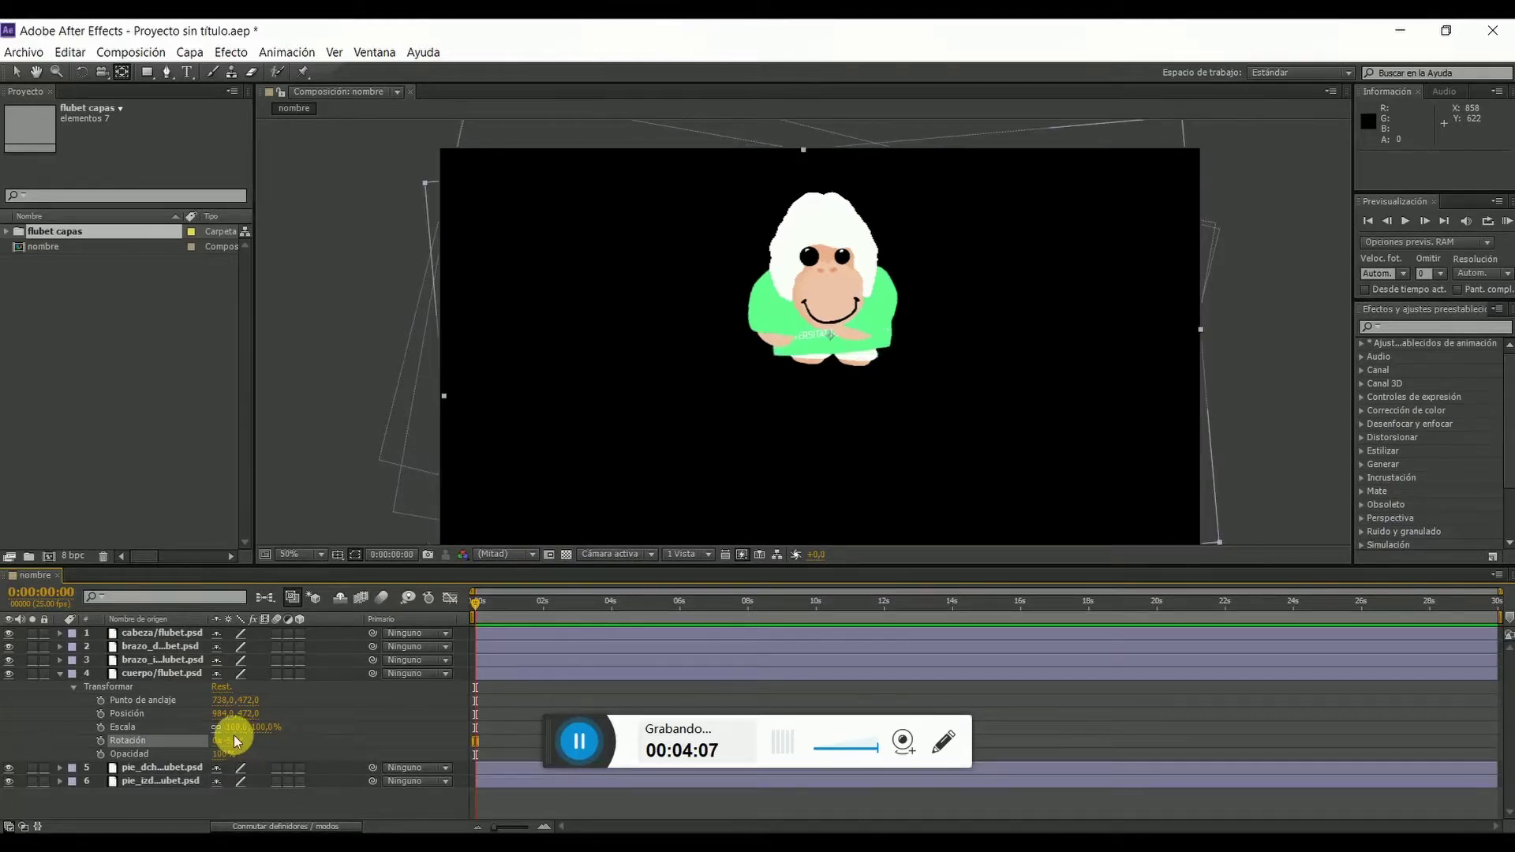
drag(829, 335, 767, 445)
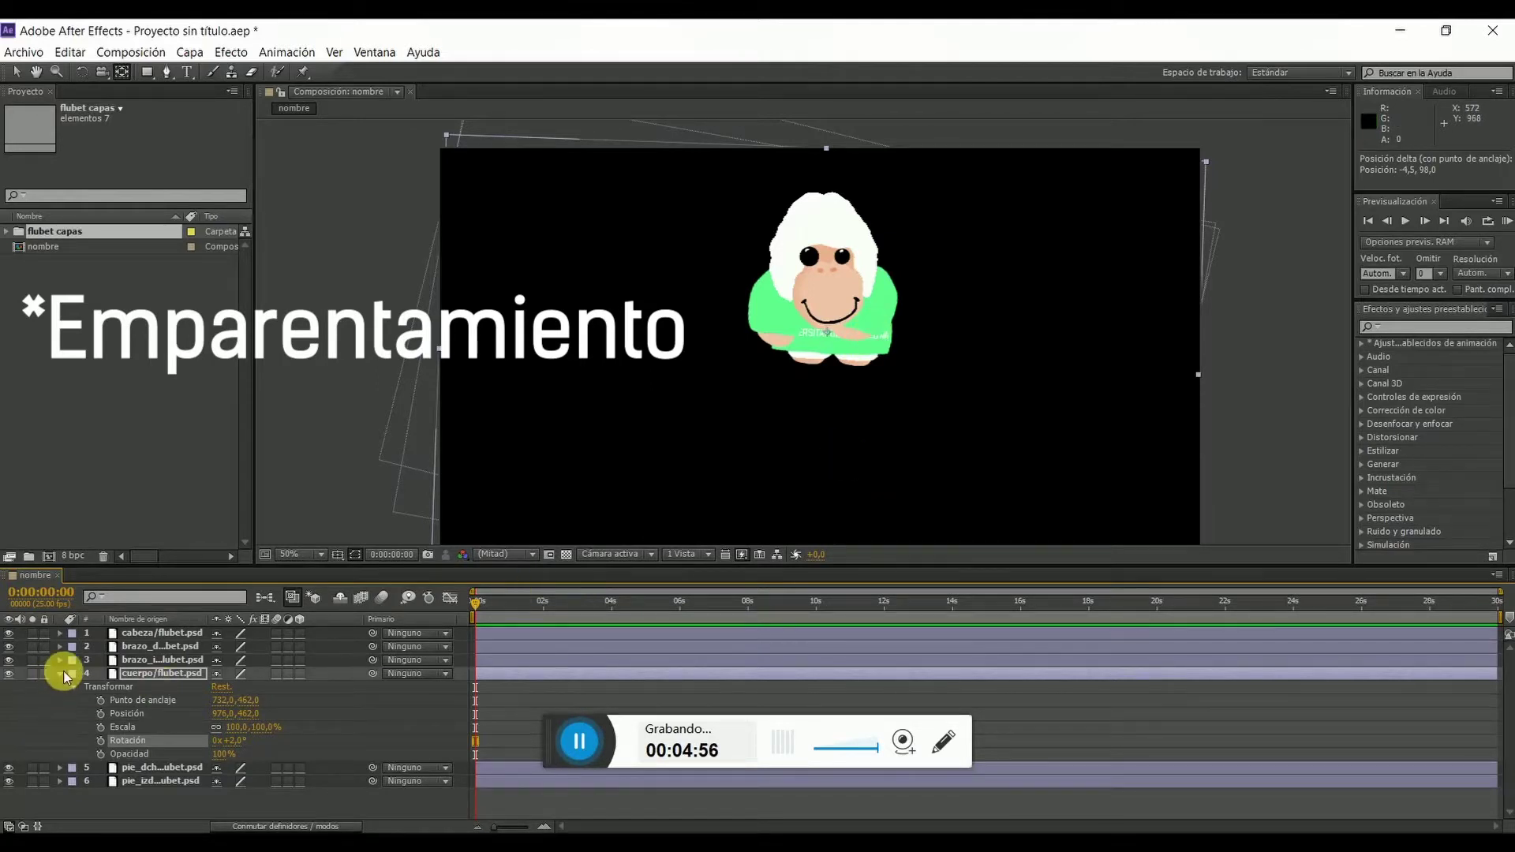
- Parent the left and right arm layers to the cuerpo body layer
click(60, 673)
click(161, 762)
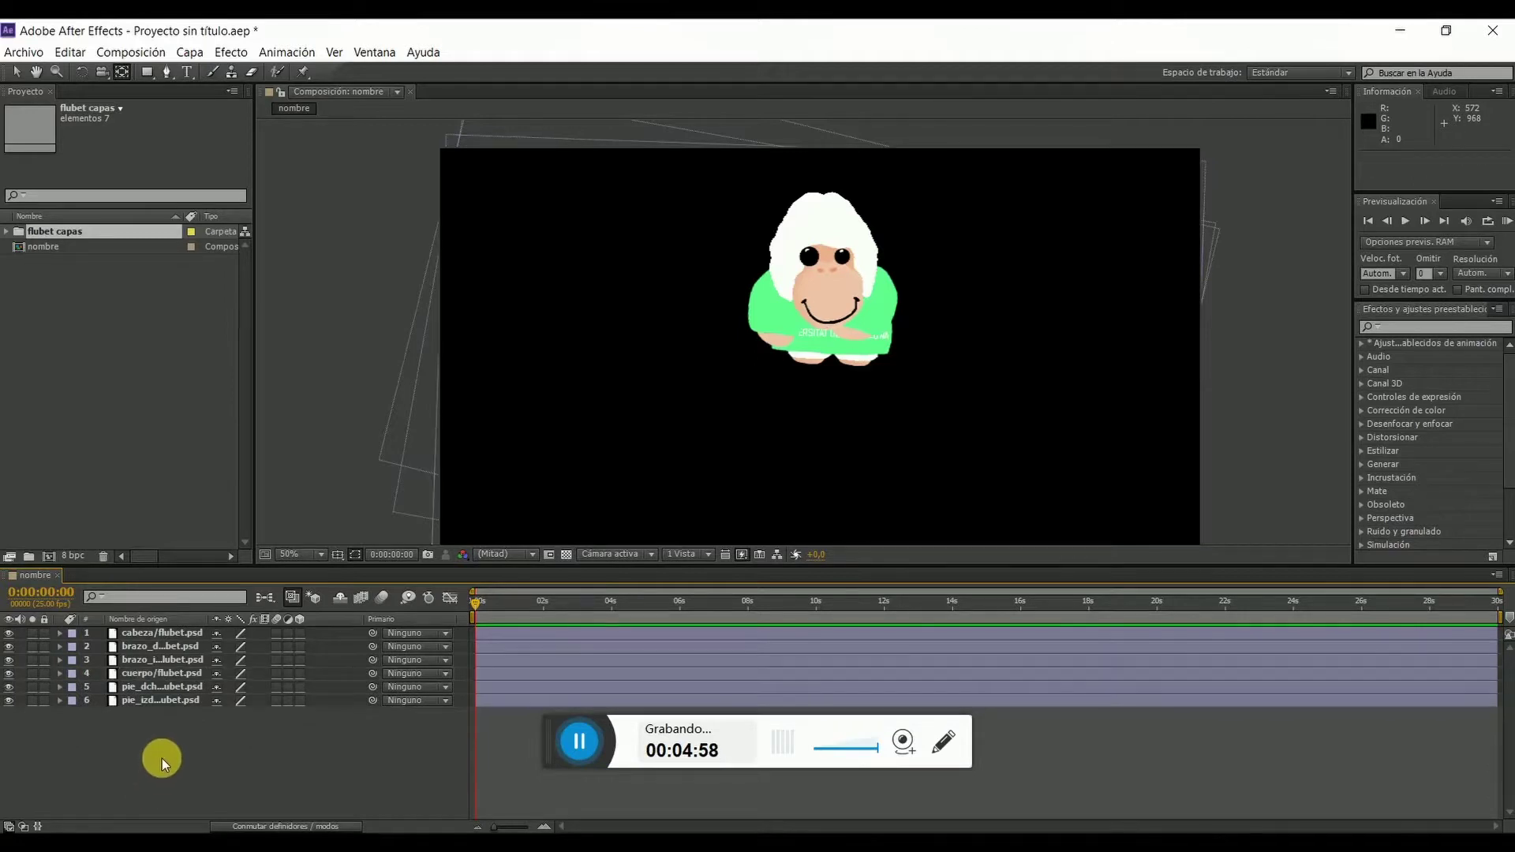
click(142, 675)
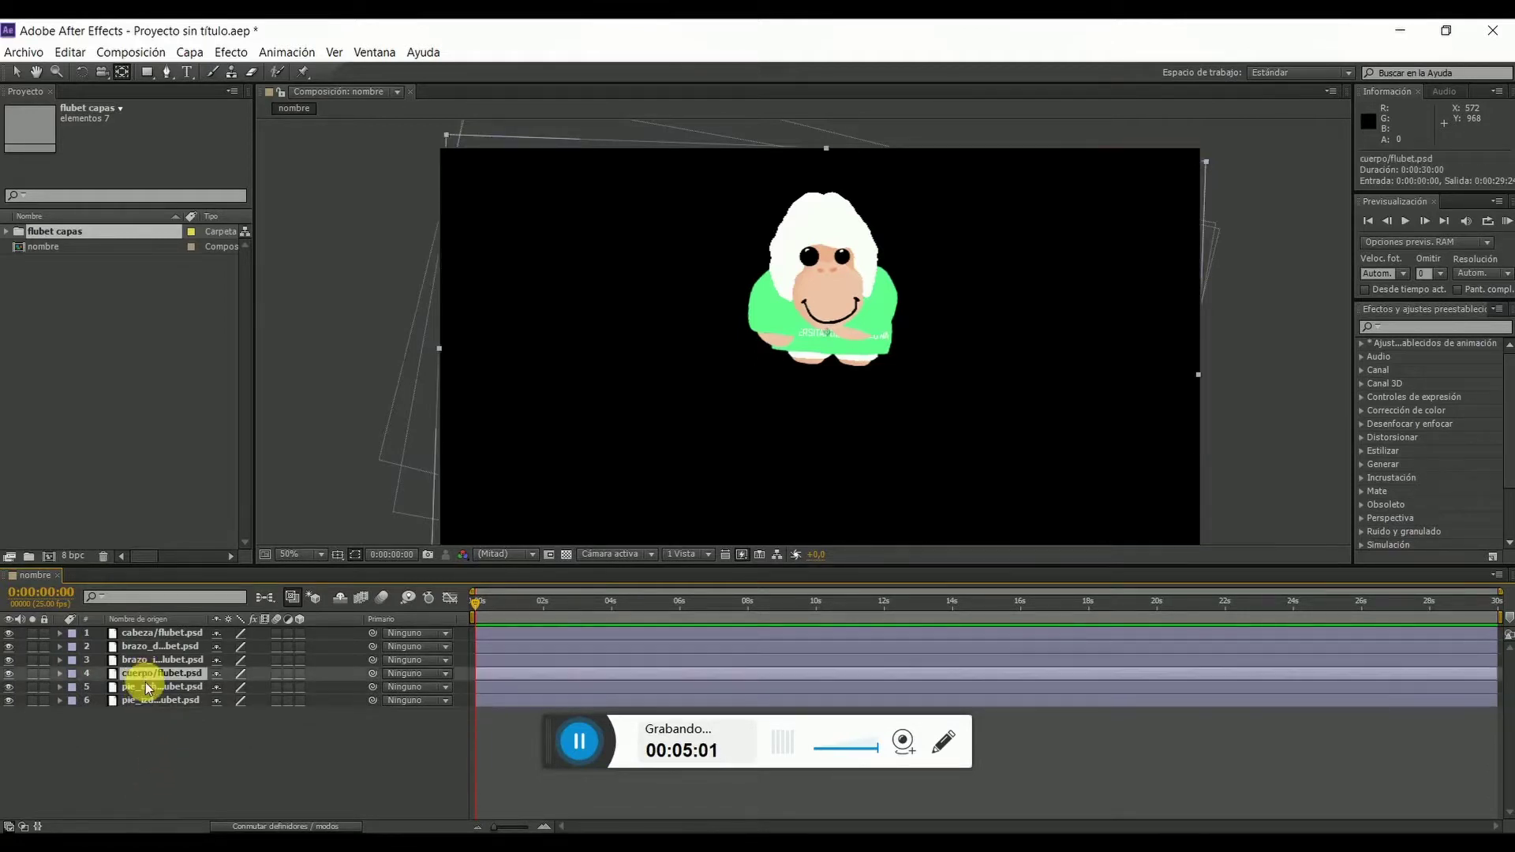
click(168, 660)
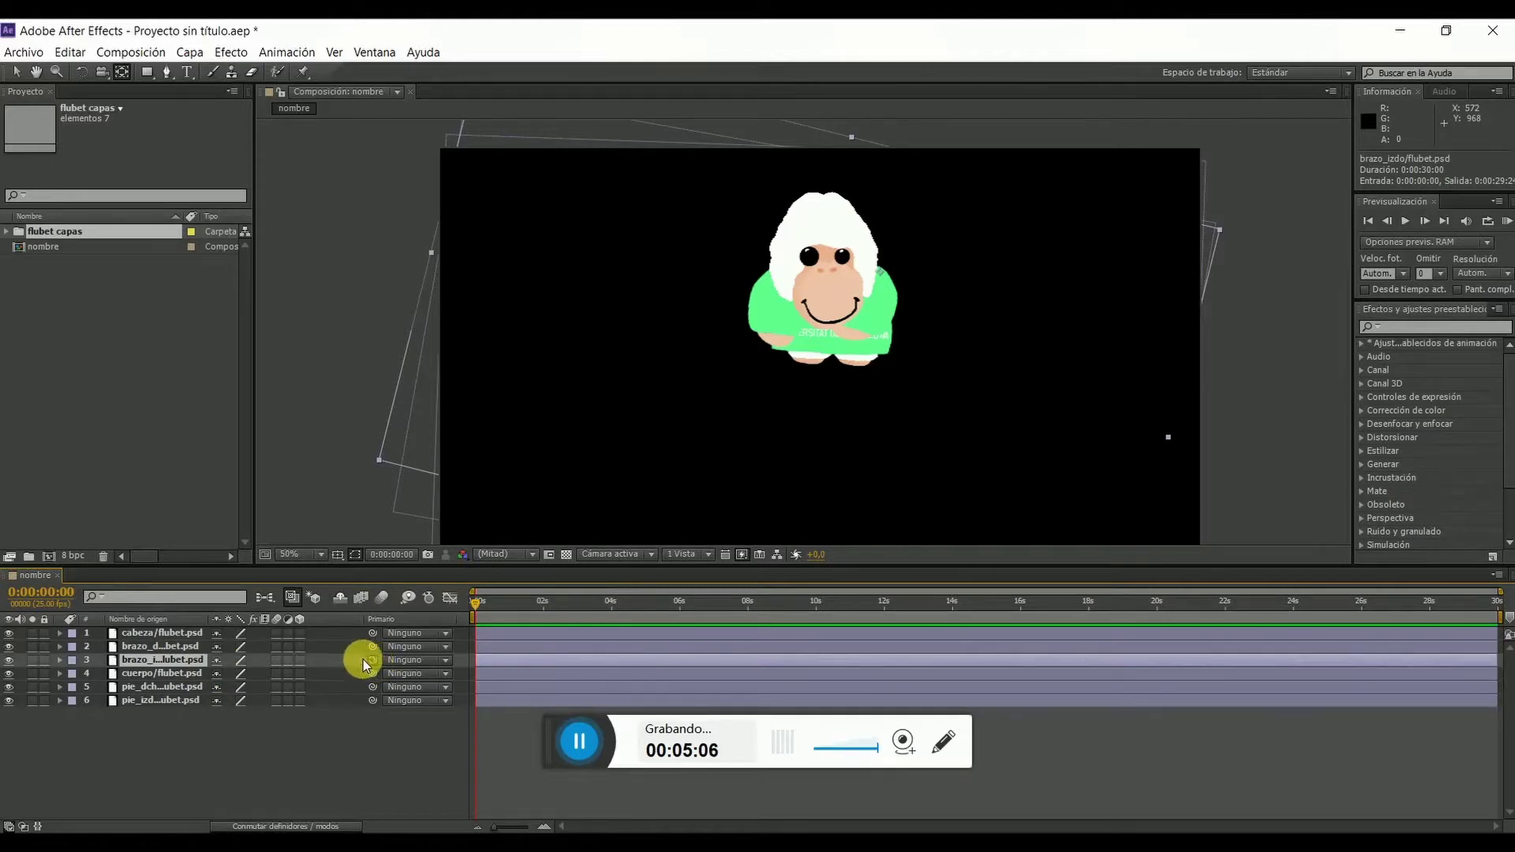
drag(363, 660, 193, 677)
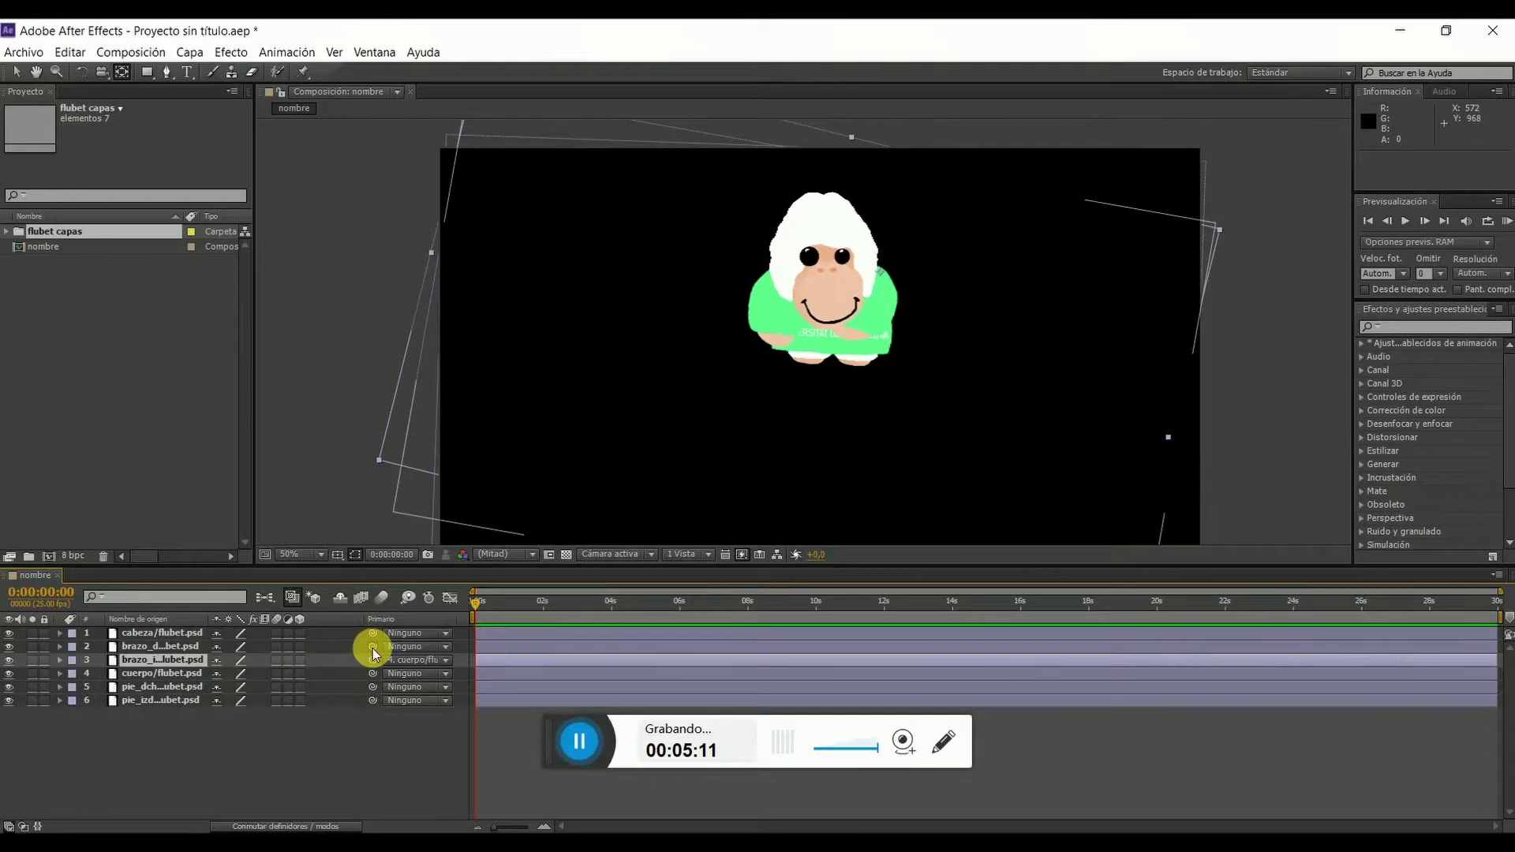
drag(372, 647, 172, 677)
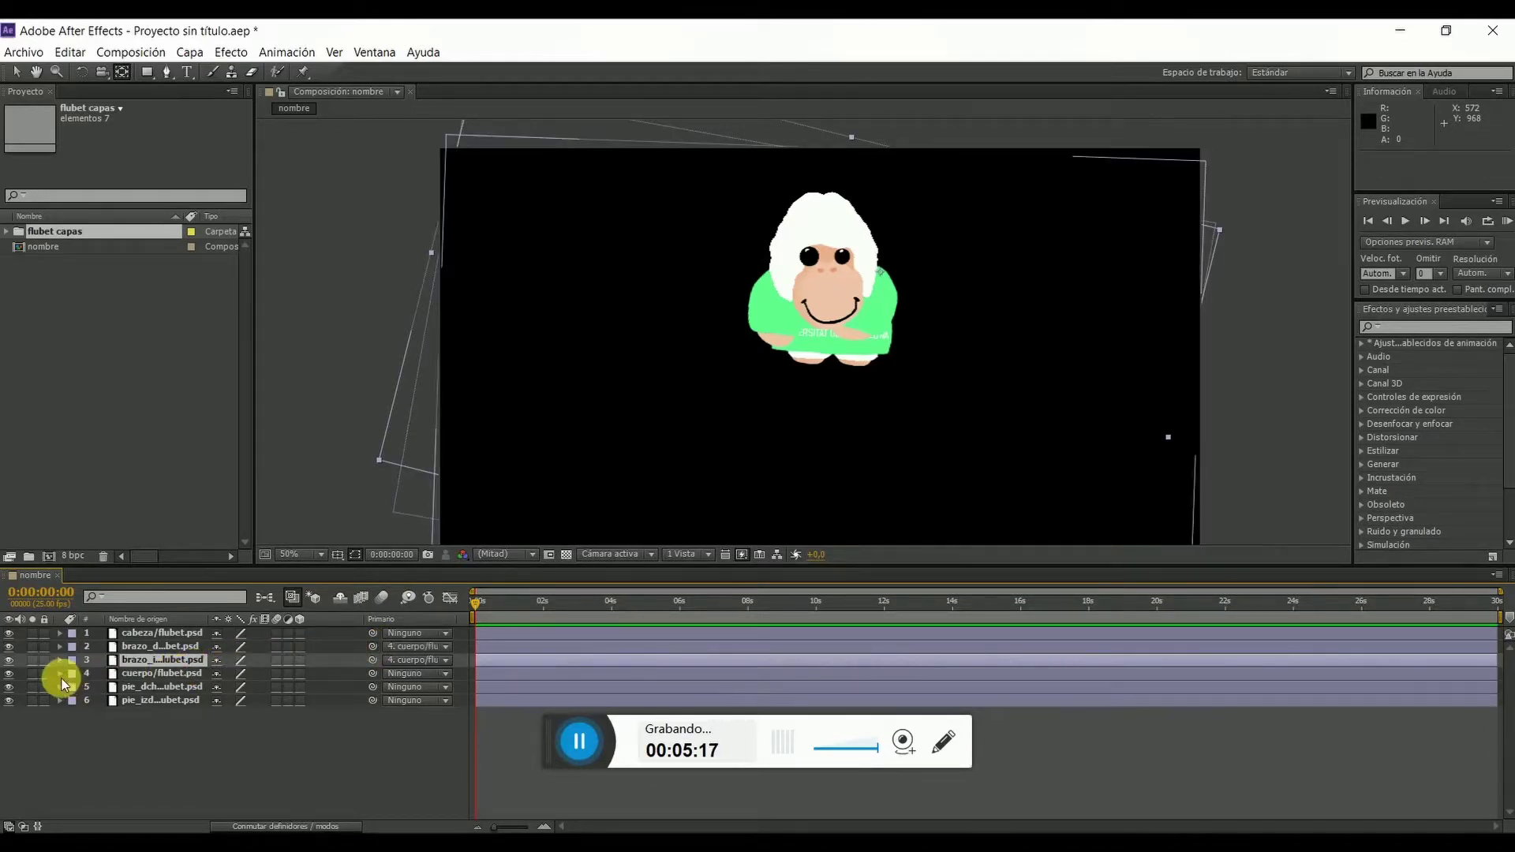
- Rotate cuerpo to check the arms follow, then bring it back nearly upright
click(61, 674)
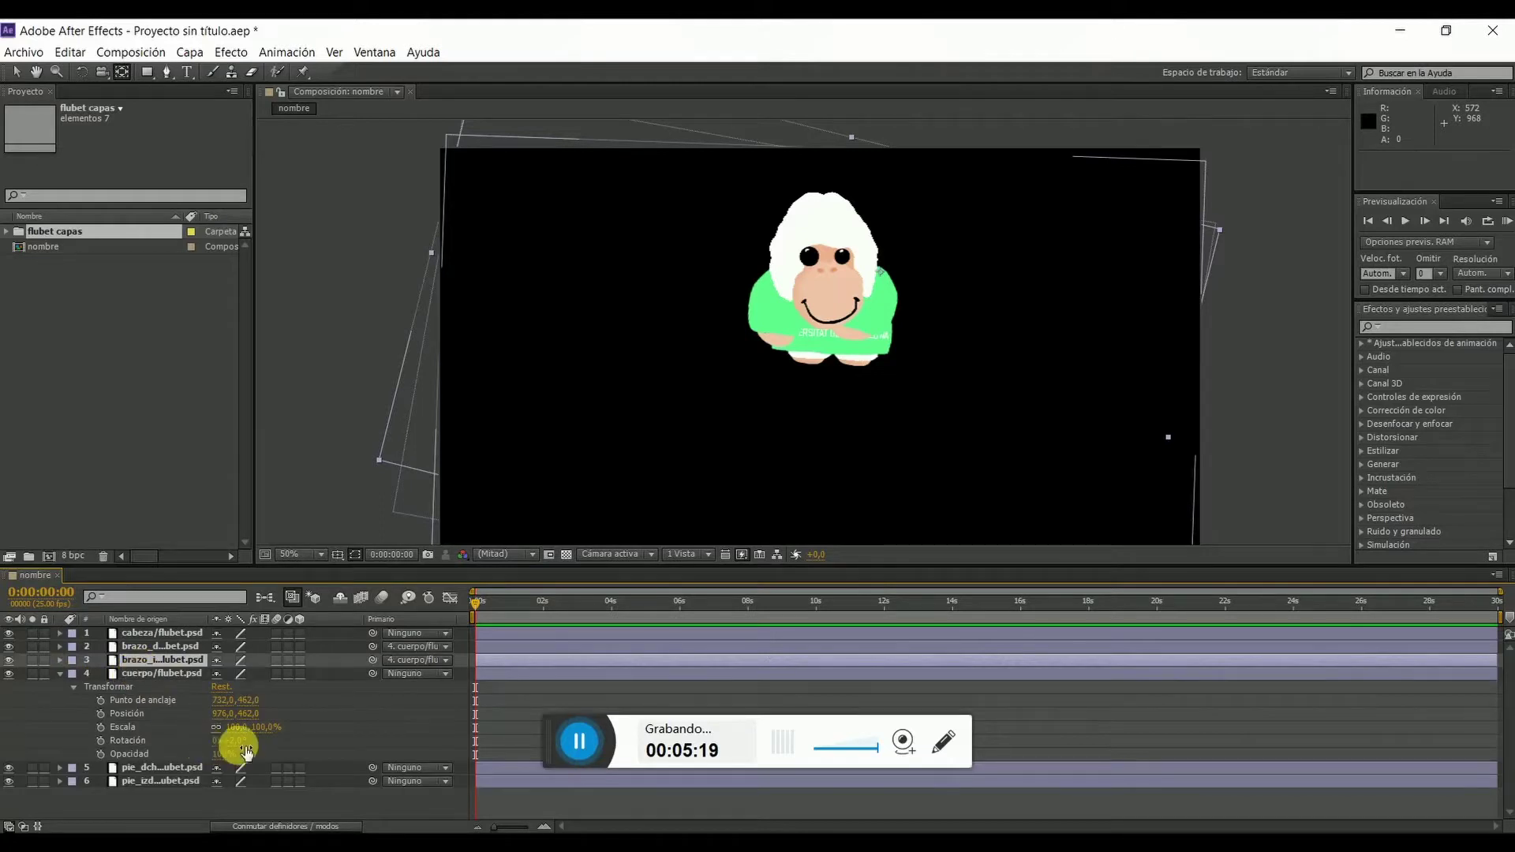
drag(242, 740, 242, 742)
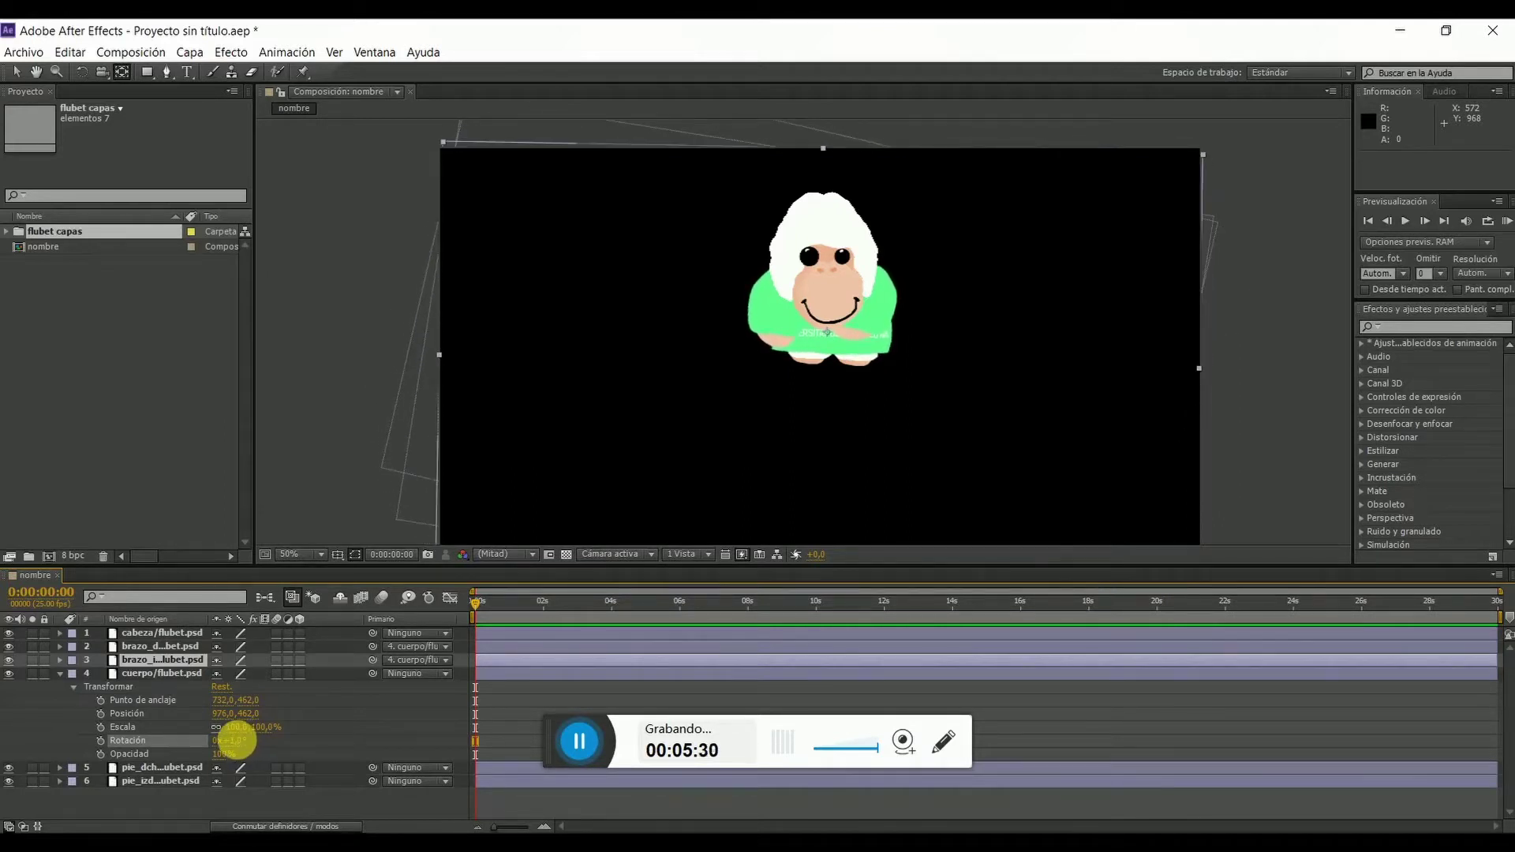
click(832, 355)
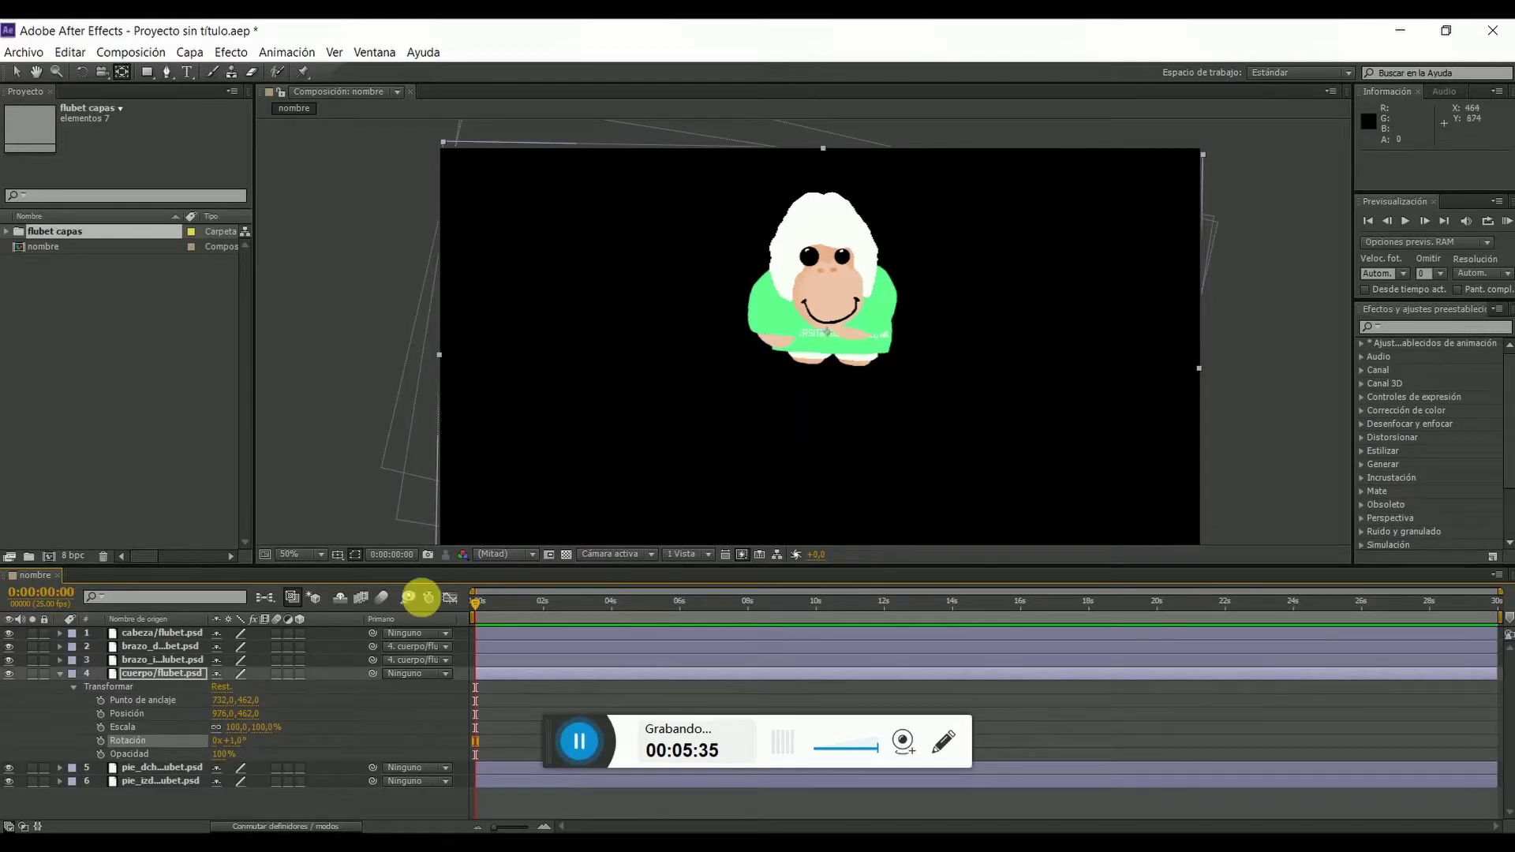
click(60, 675)
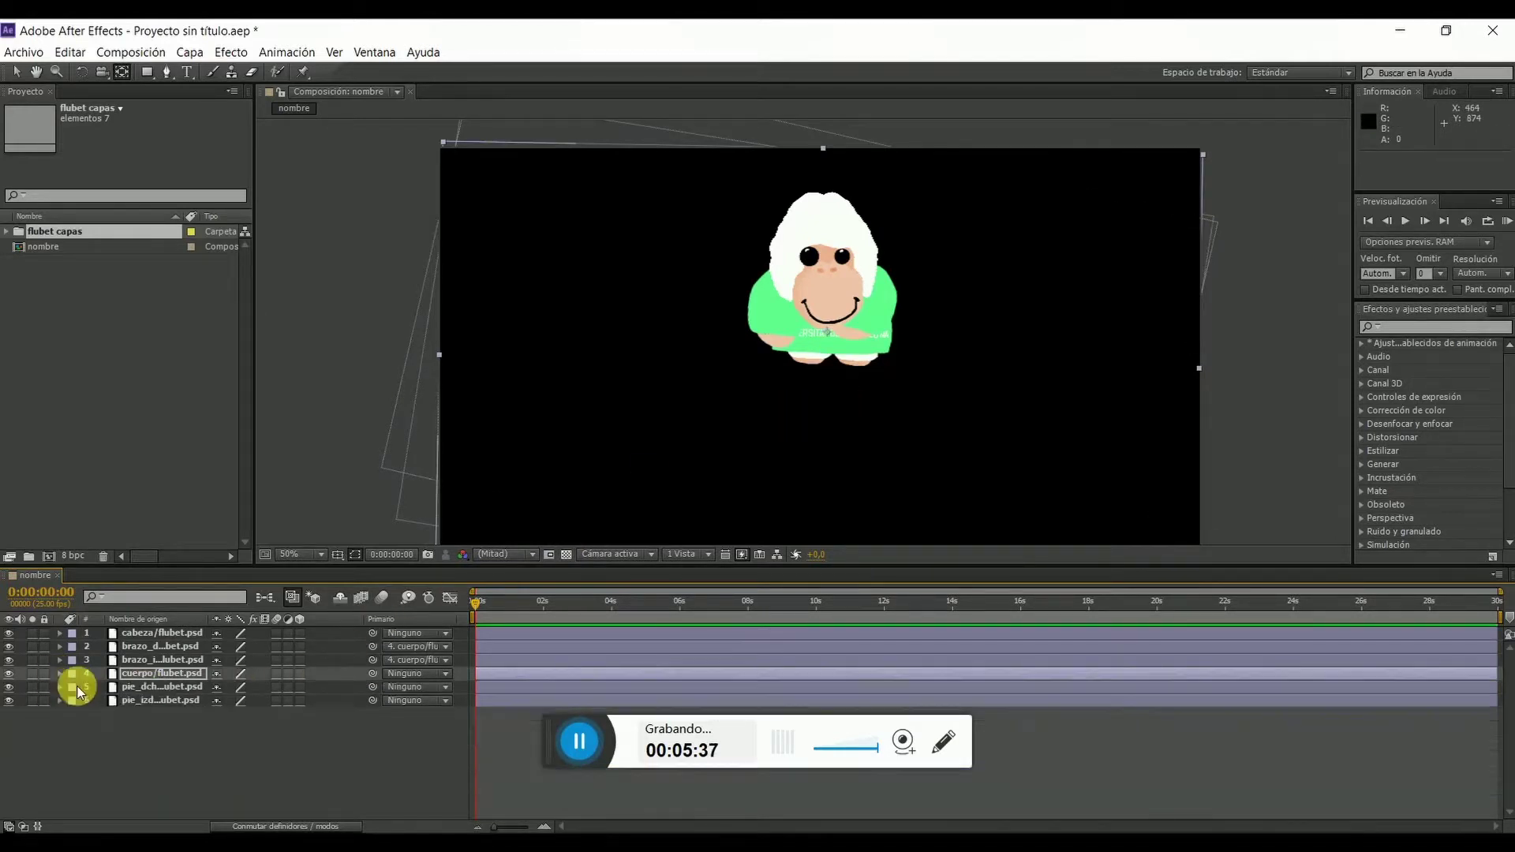
- Lower the right foot layer's Y position from 506 to 510
click(102, 742)
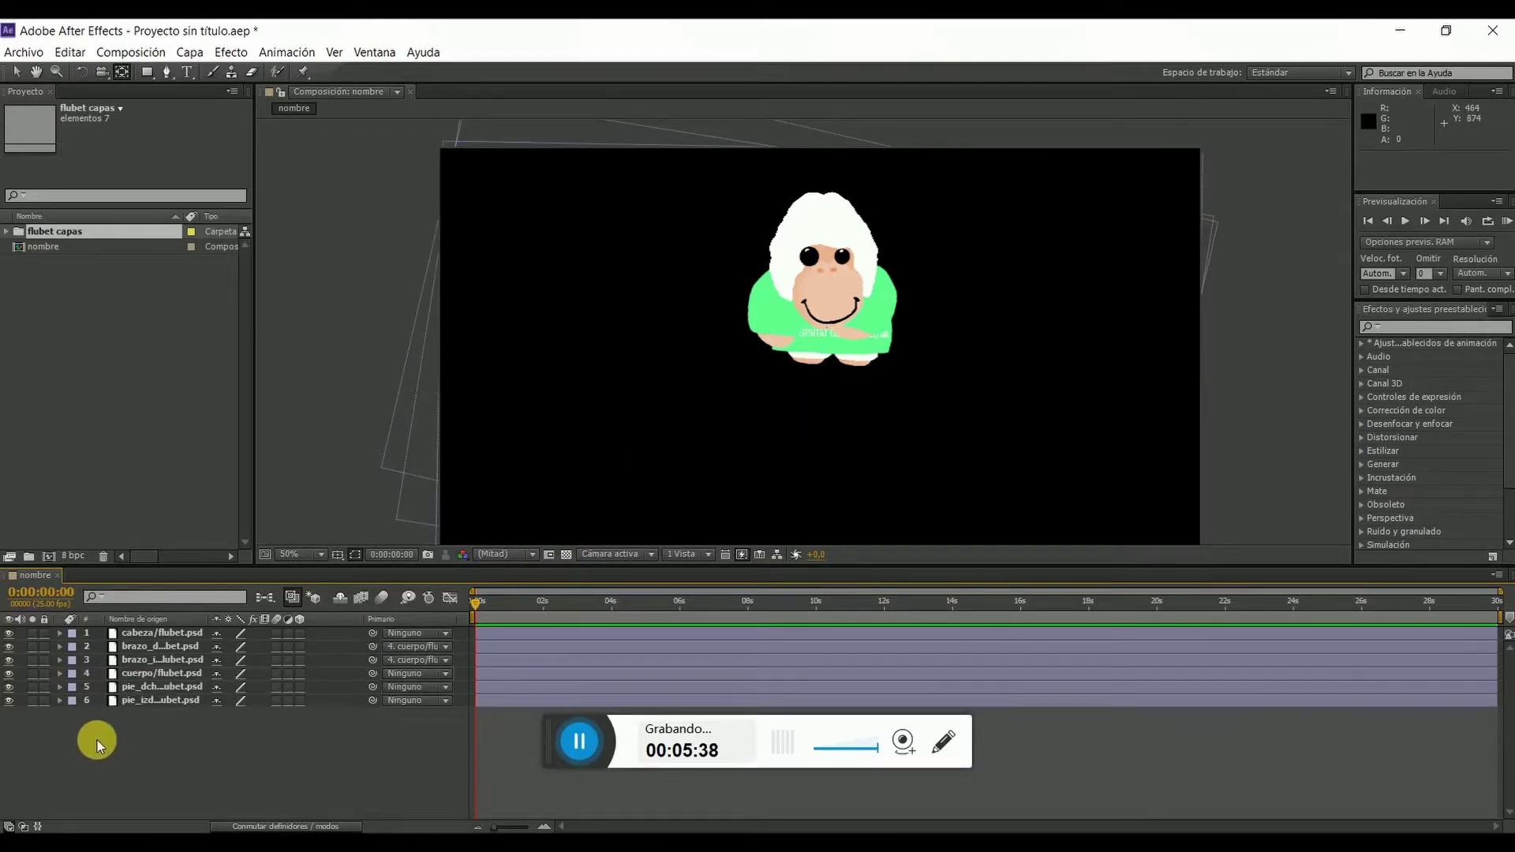
click(60, 687)
click(74, 702)
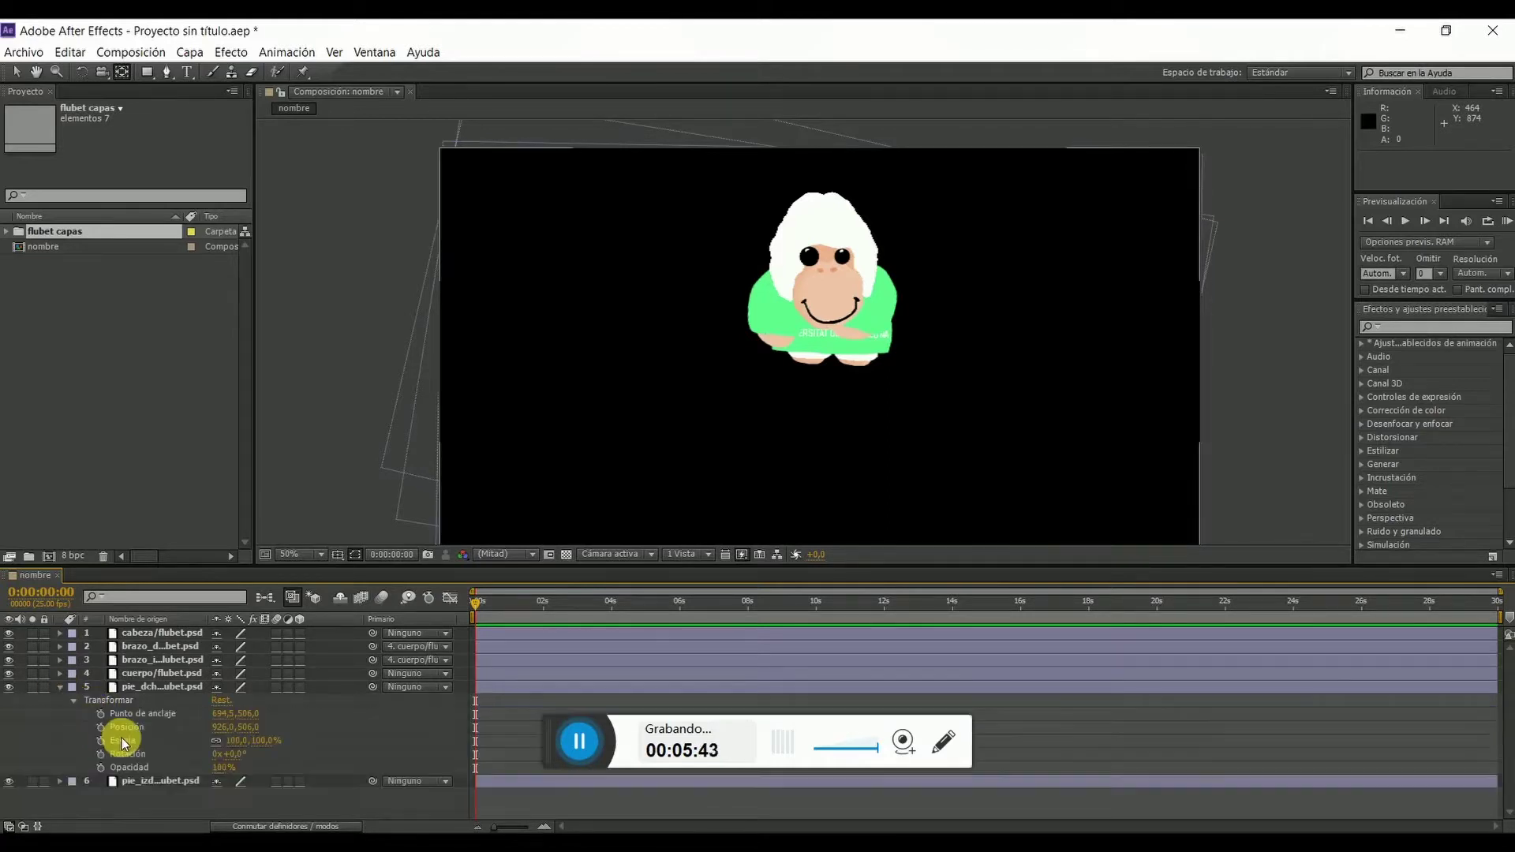
click(251, 726)
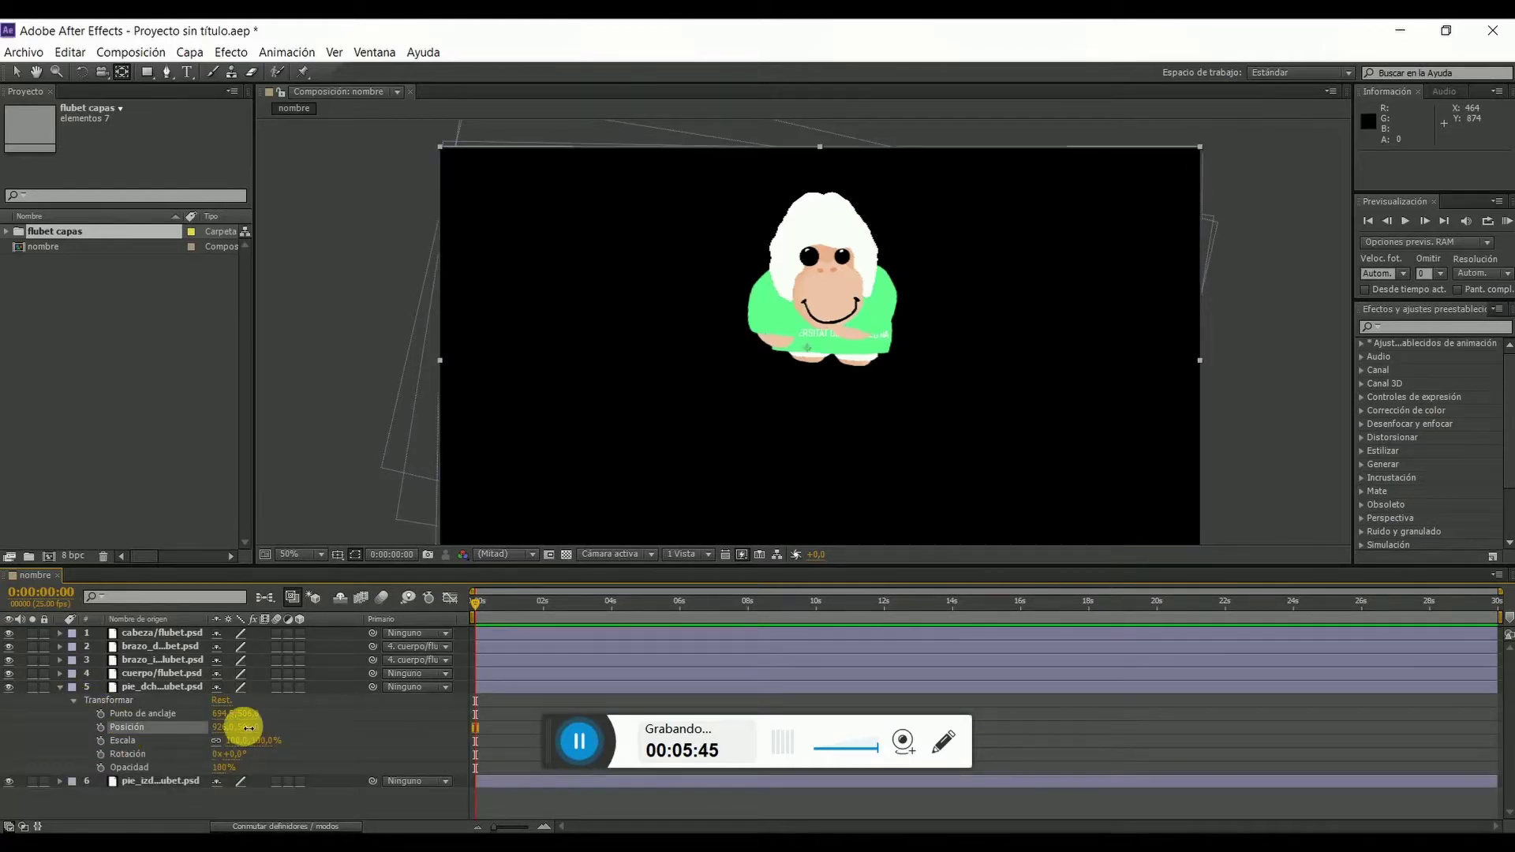
drag(251, 727, 252, 729)
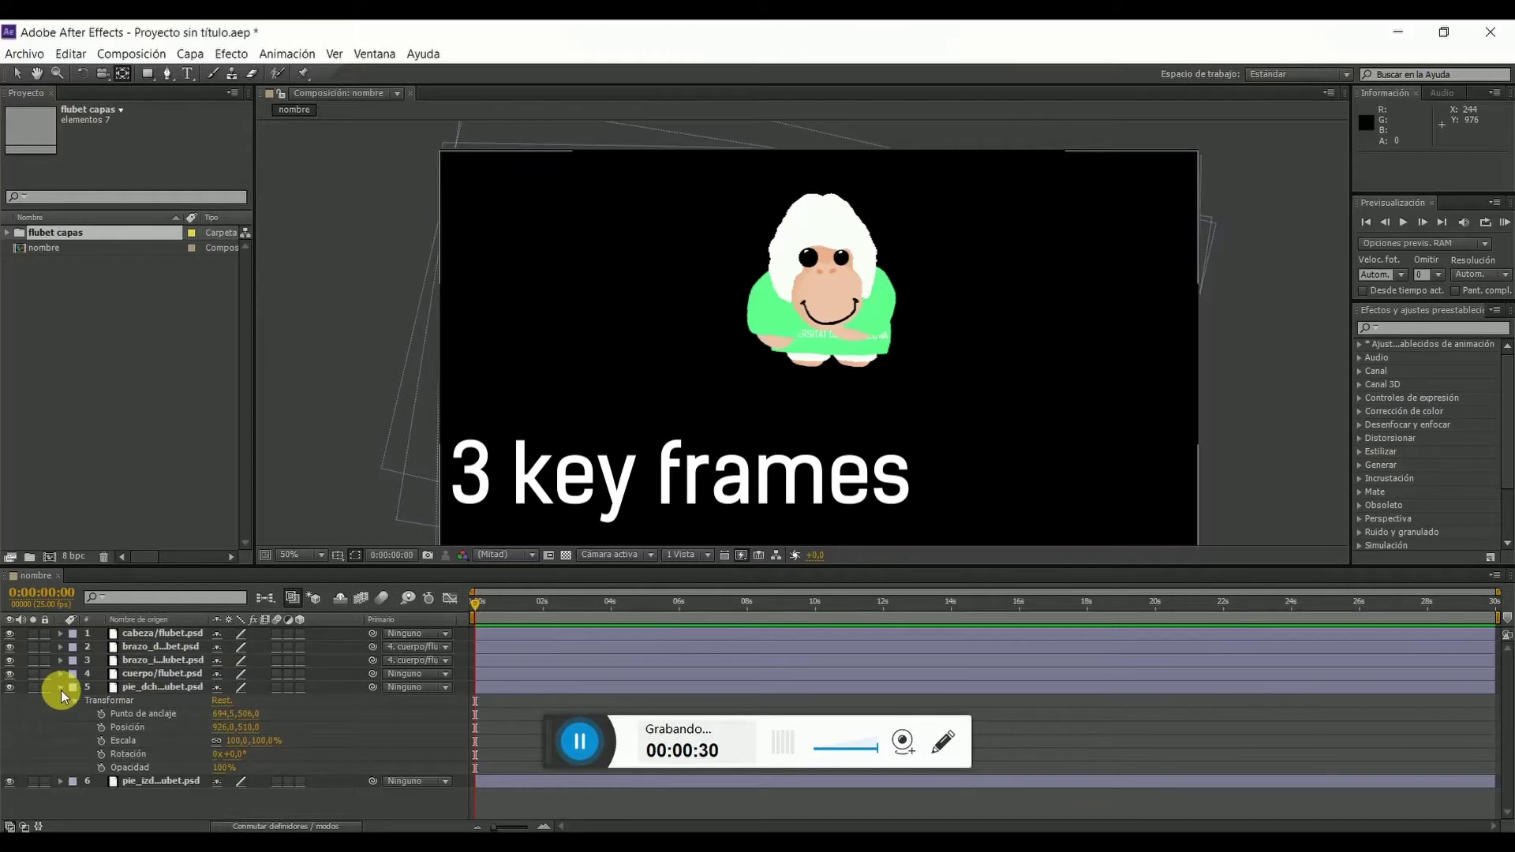
- Start rotation keyframes for both arm layers at 0 seconds
click(60, 687)
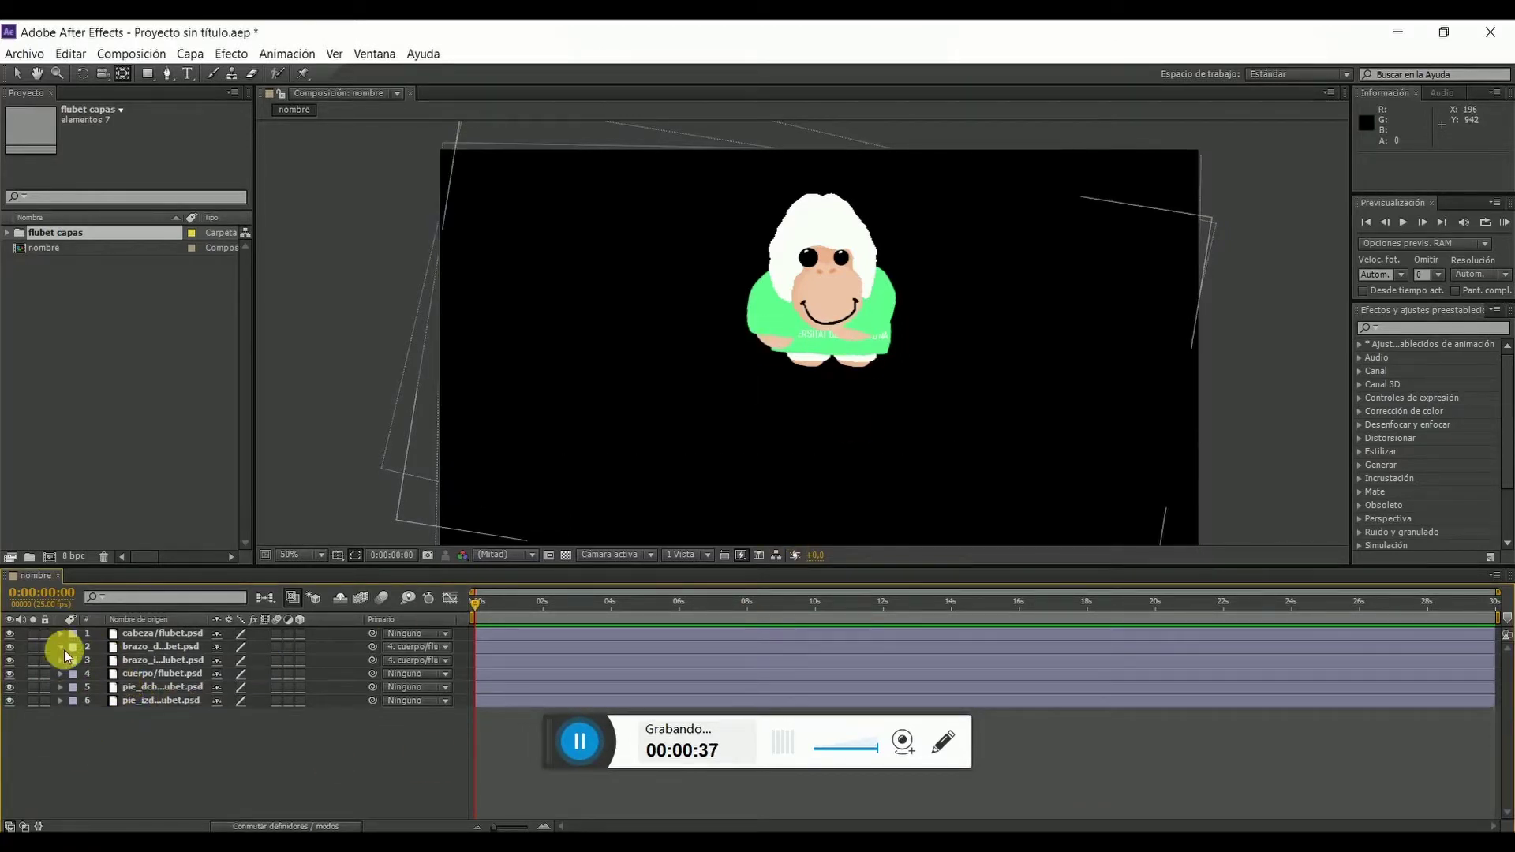
click(61, 646)
click(59, 740)
scroll(236, 733, down, 1)
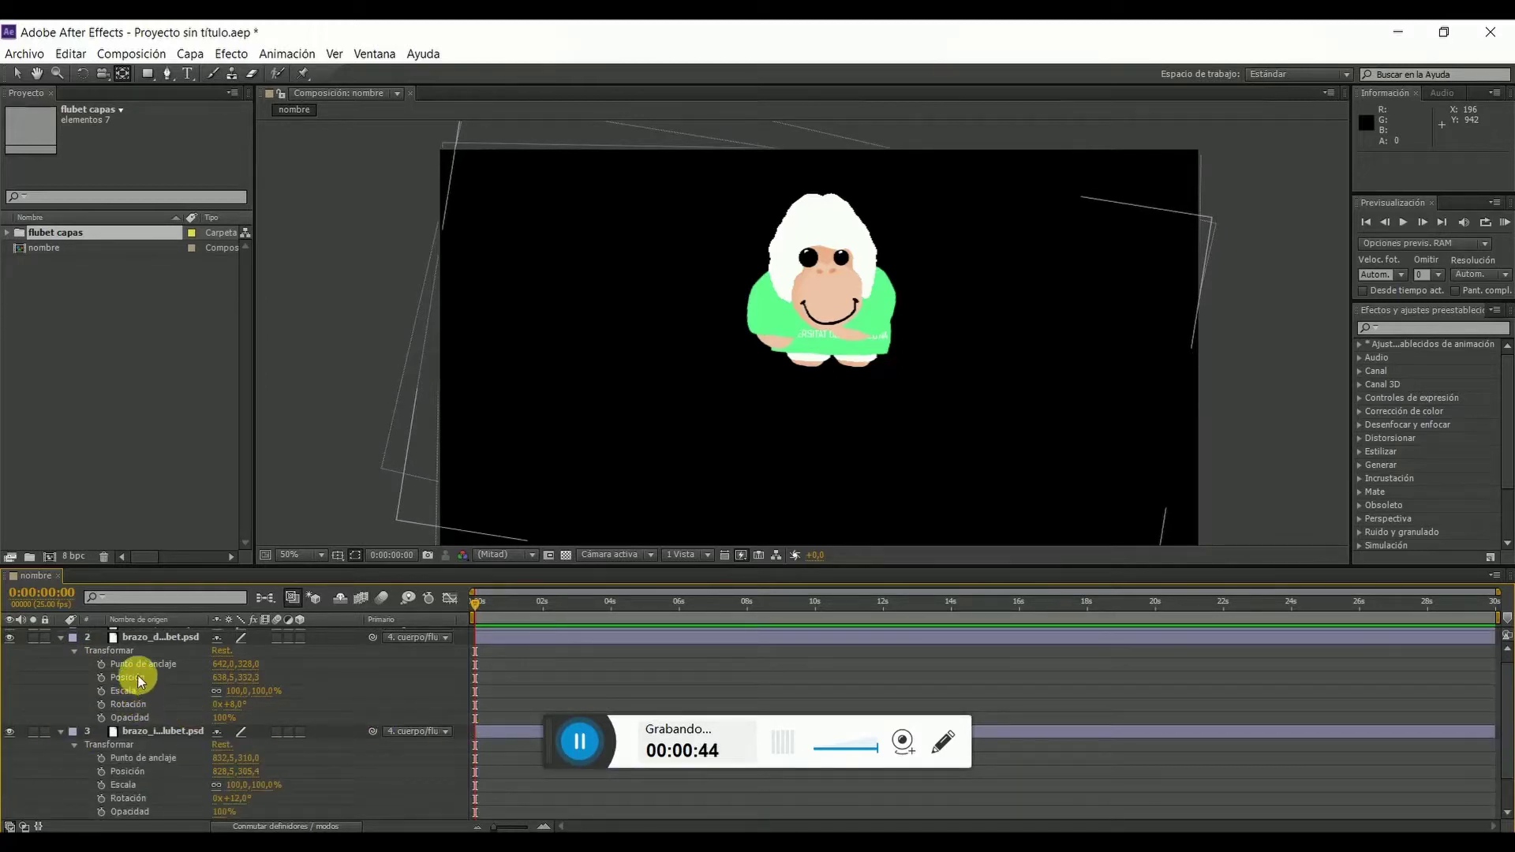
click(126, 703)
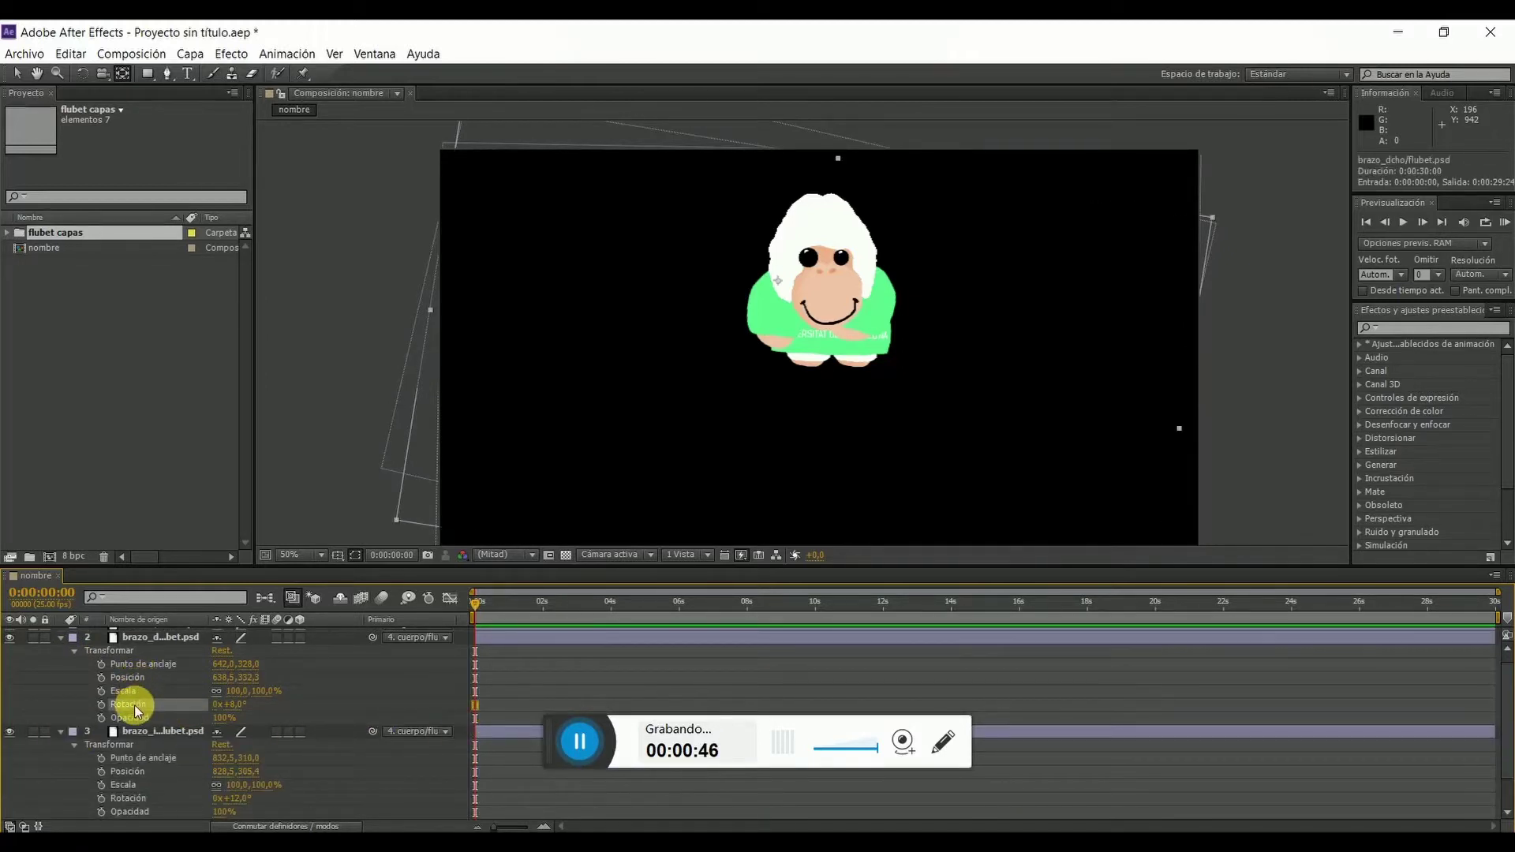
shift+click(130, 798)
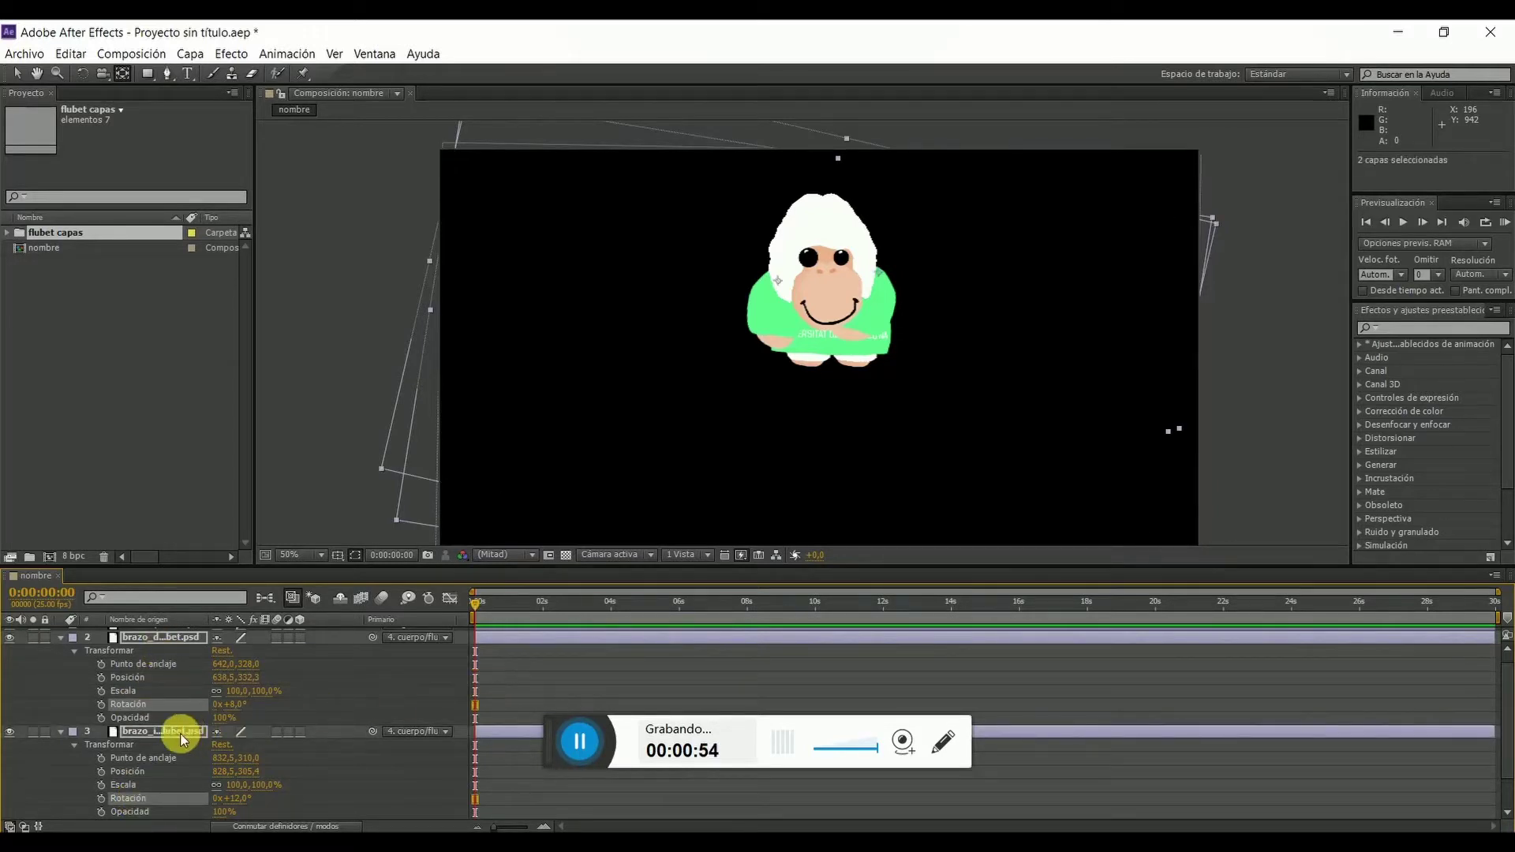
click(101, 705)
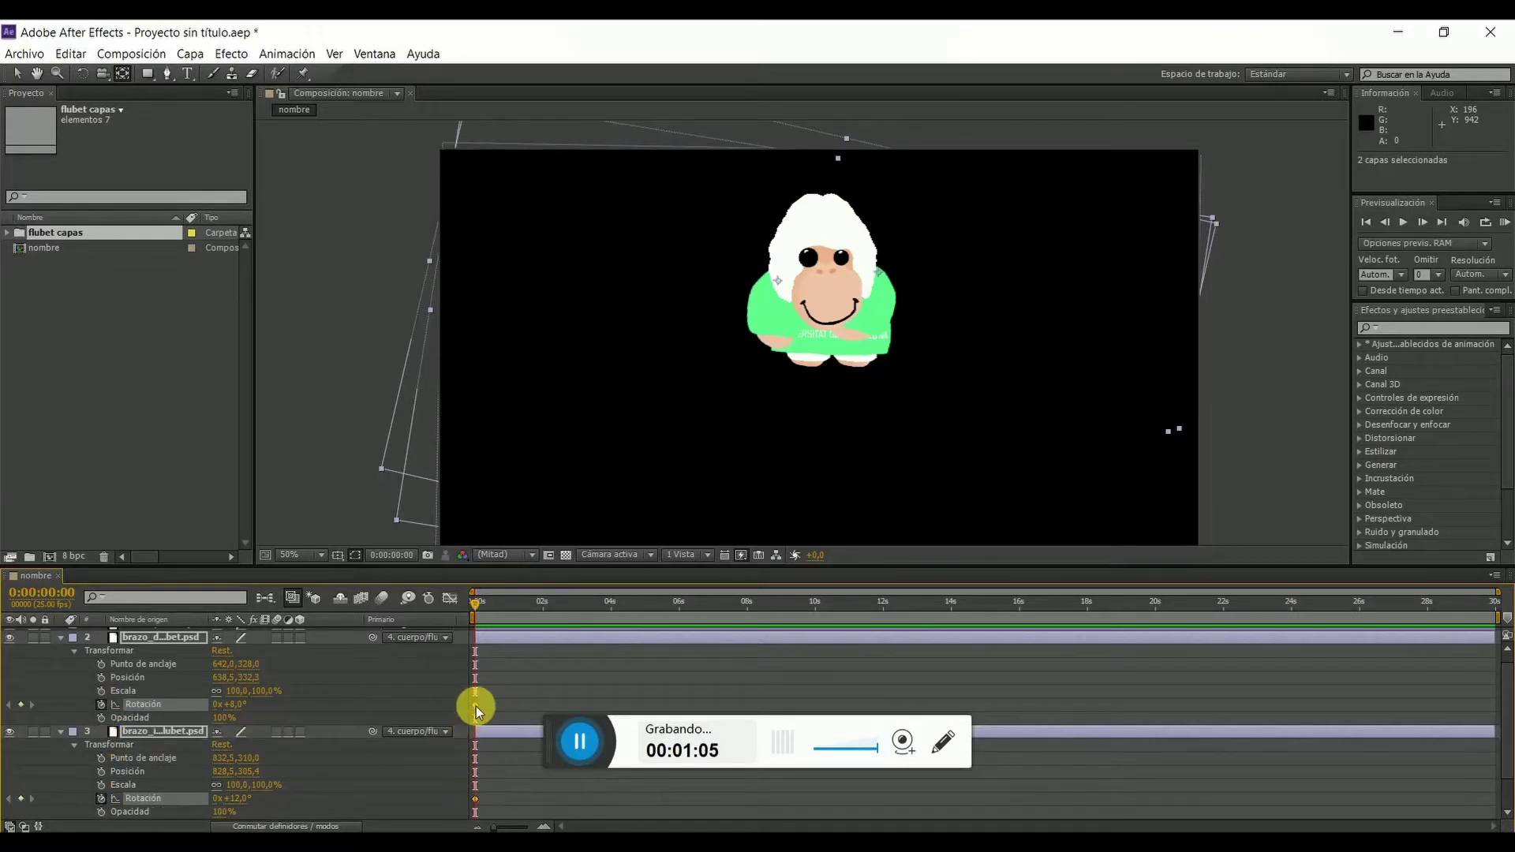
- Rotate both arms at the 2-second mark to key their swing pose
mouse_move(477, 710)
drag(475, 605, 542, 602)
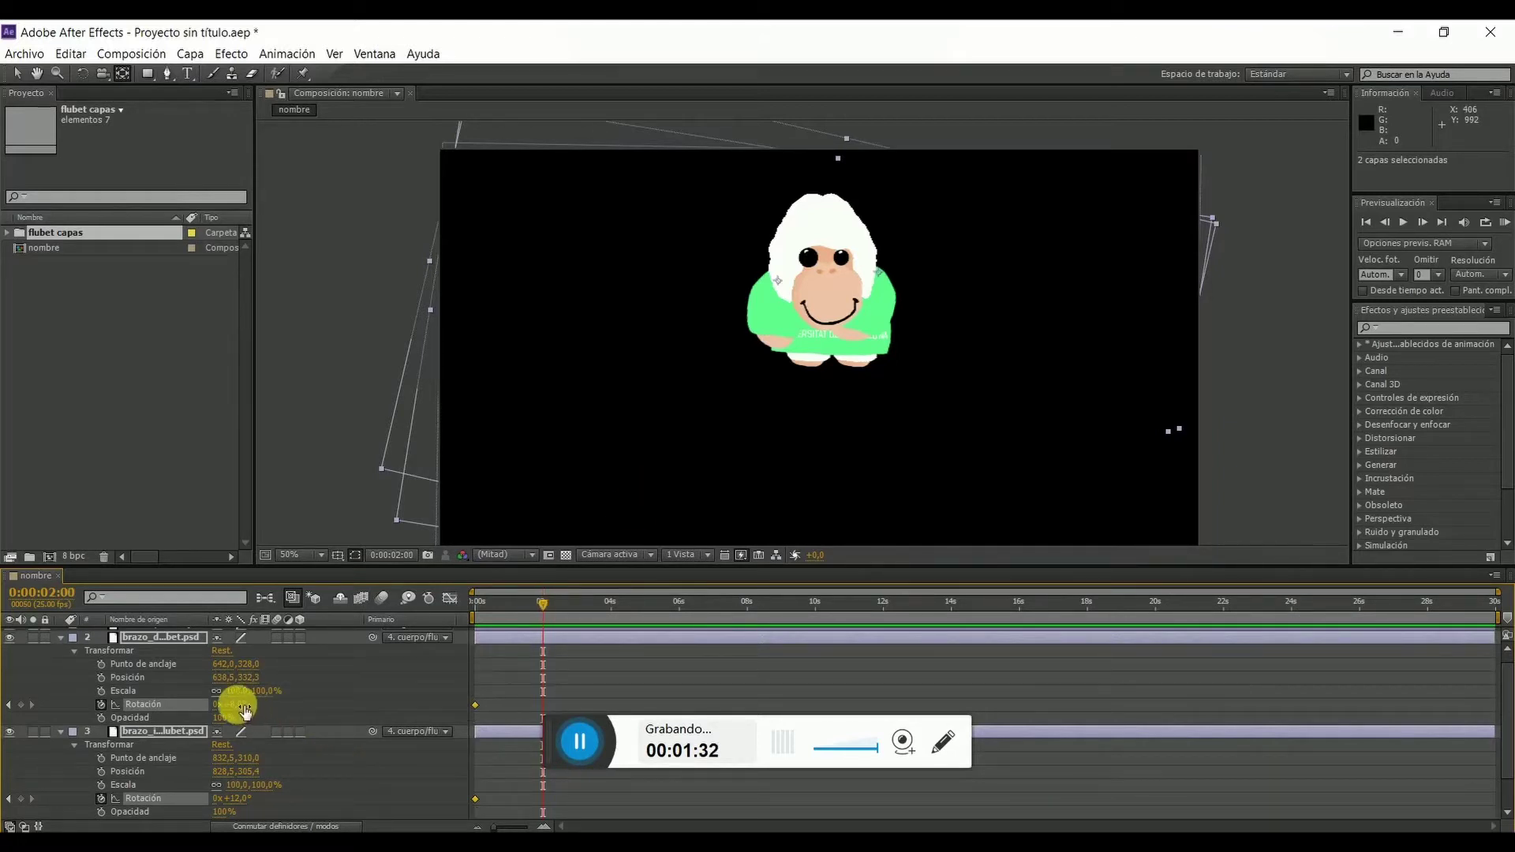
drag(233, 704, 219, 704)
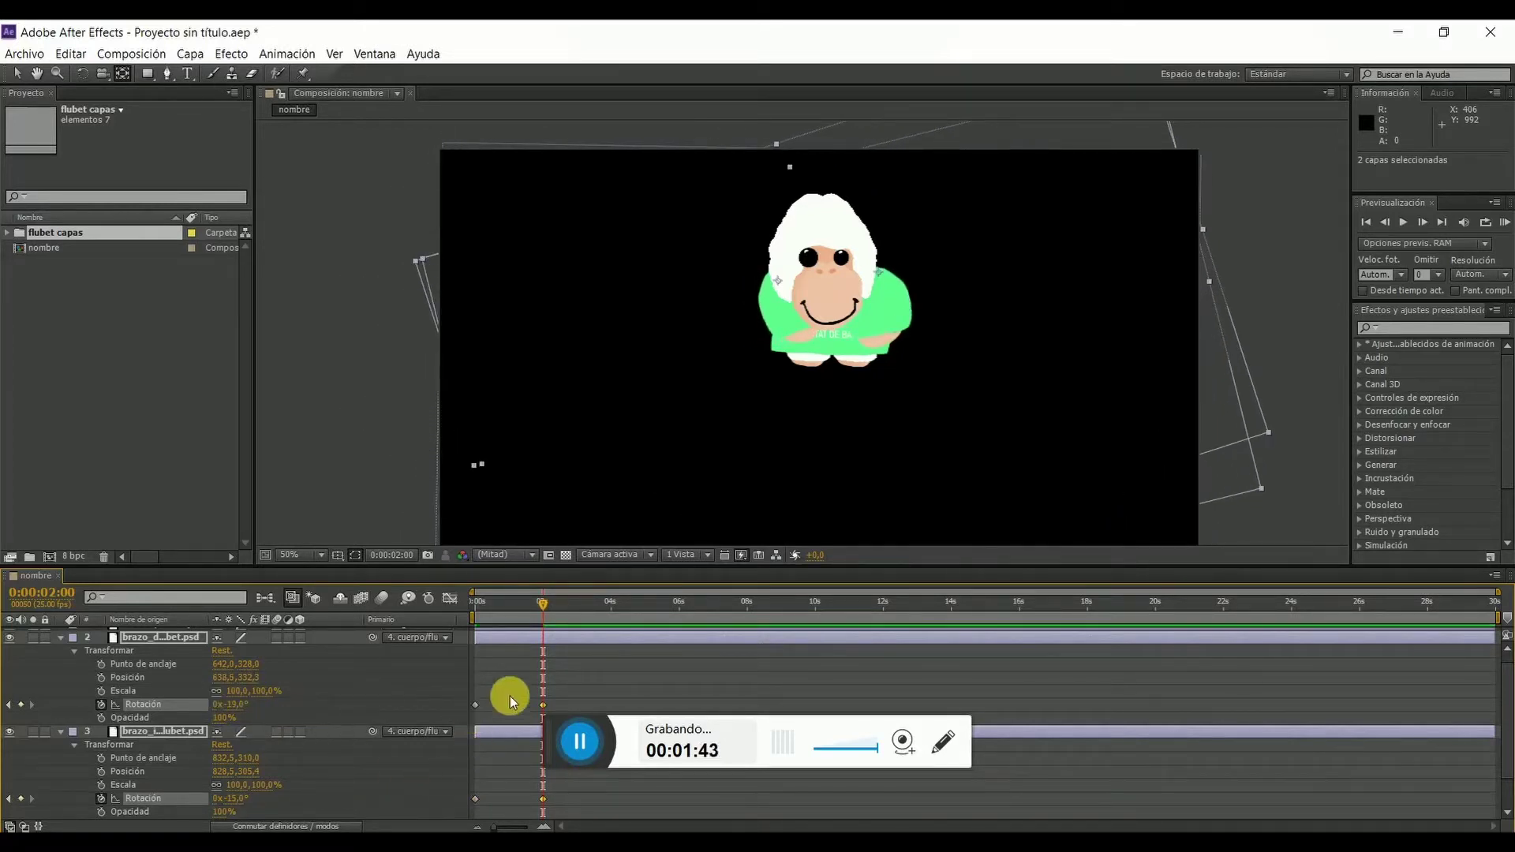
drag(539, 602, 522, 605)
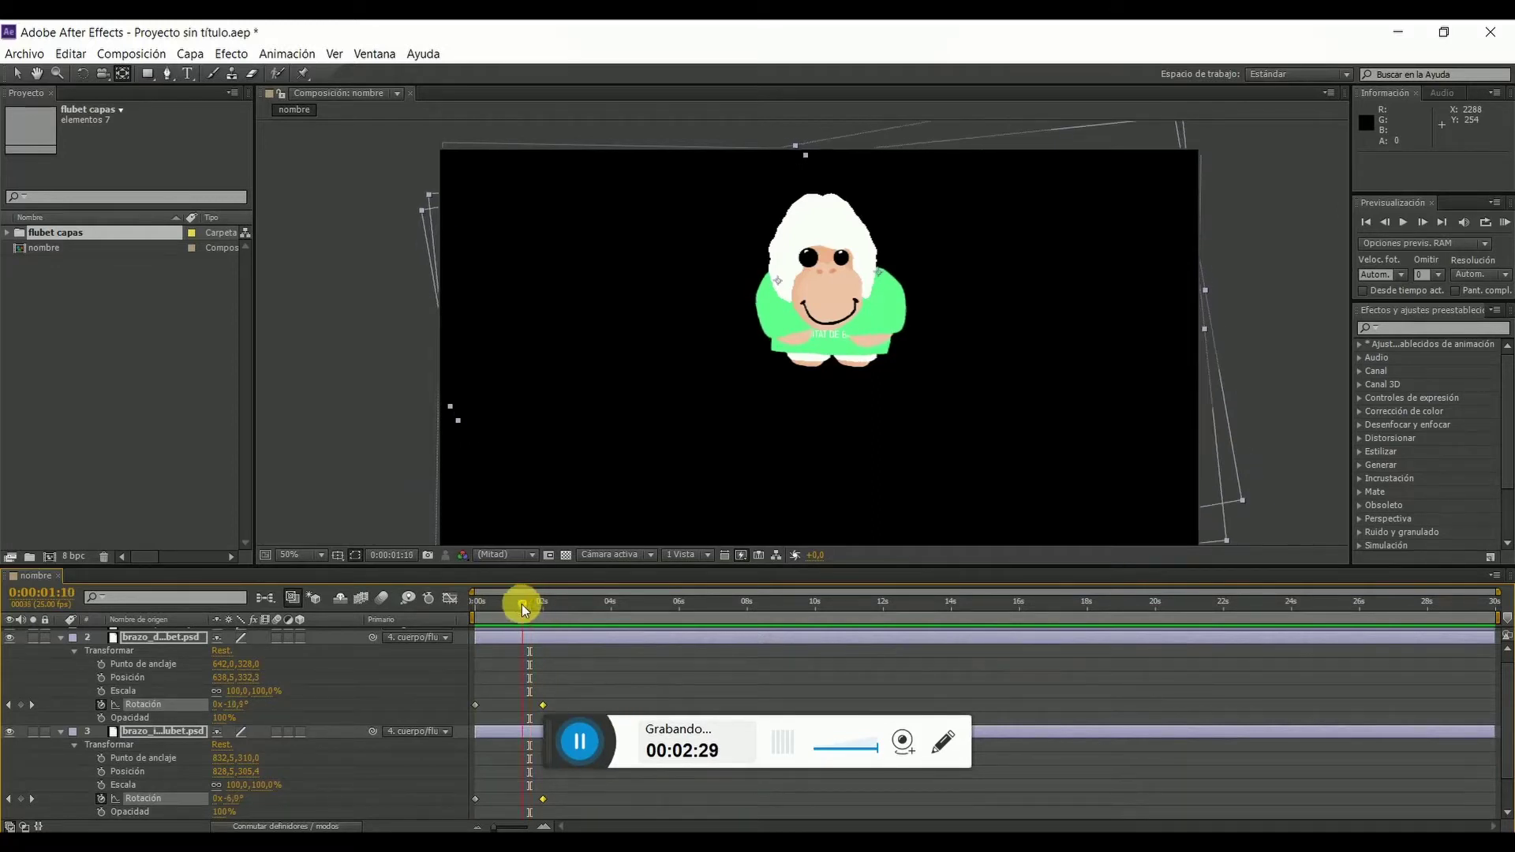
click(511, 706)
- Copy each arm's 0-second rotation keyframe to 4 seconds and preview the swing
click(476, 705)
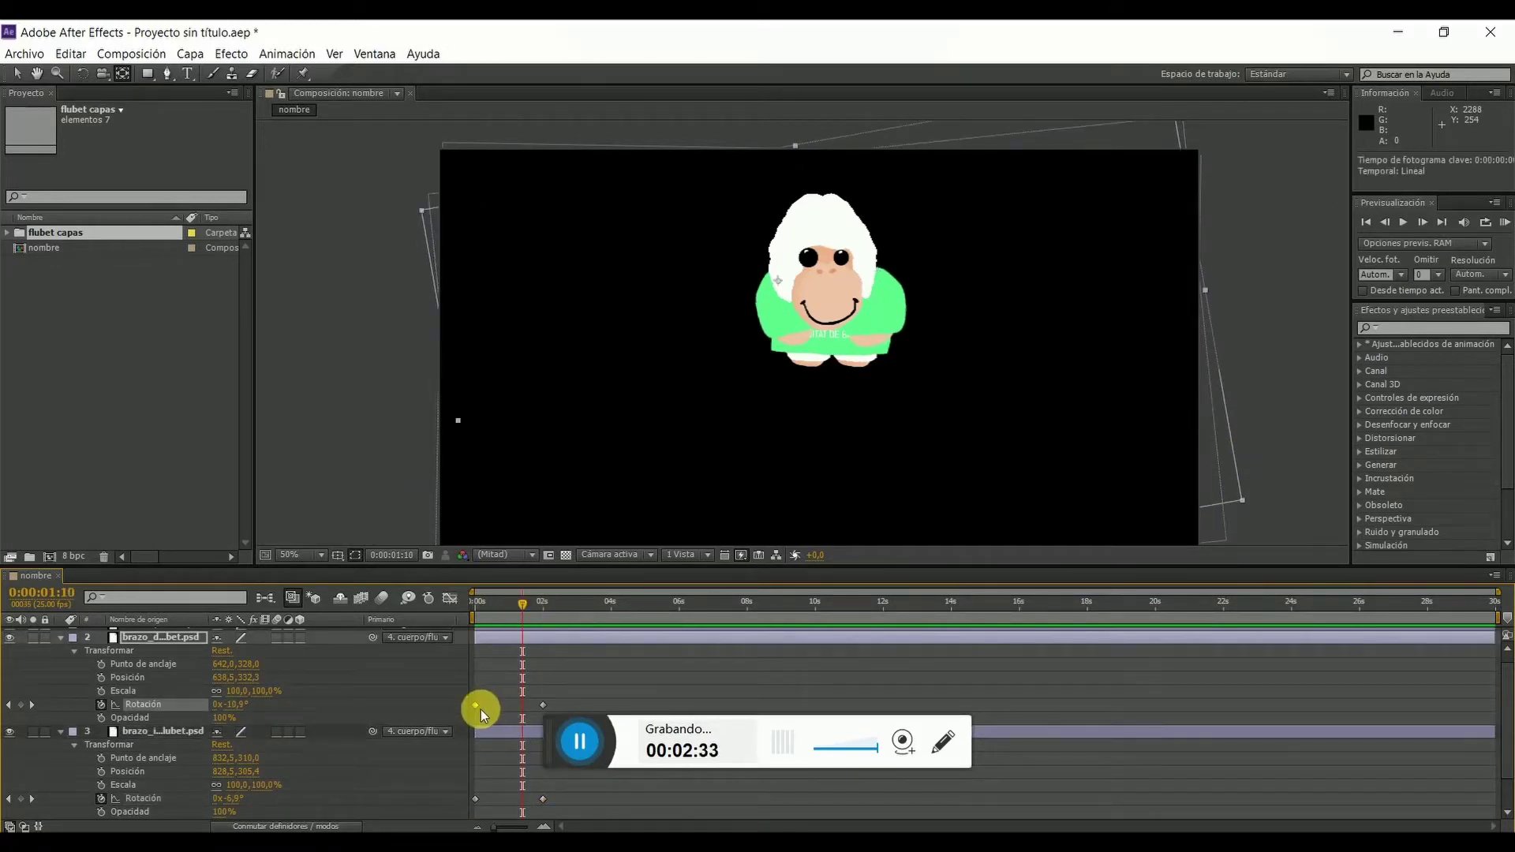
key(ctrl+c)
drag(570, 609, 613, 609)
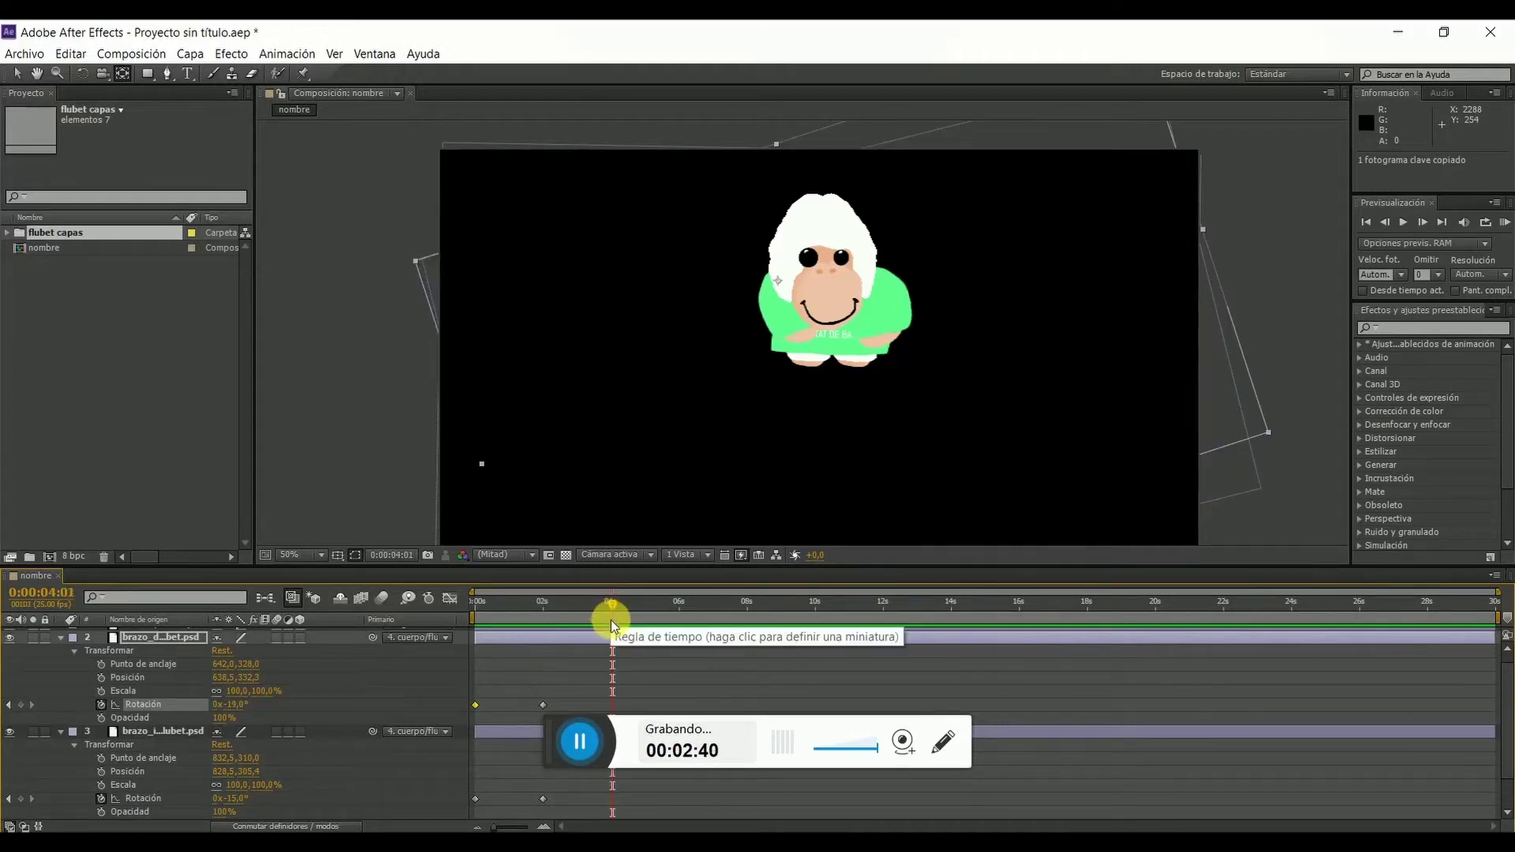
key(ctrl+v)
click(478, 798)
key(ctrl+c)
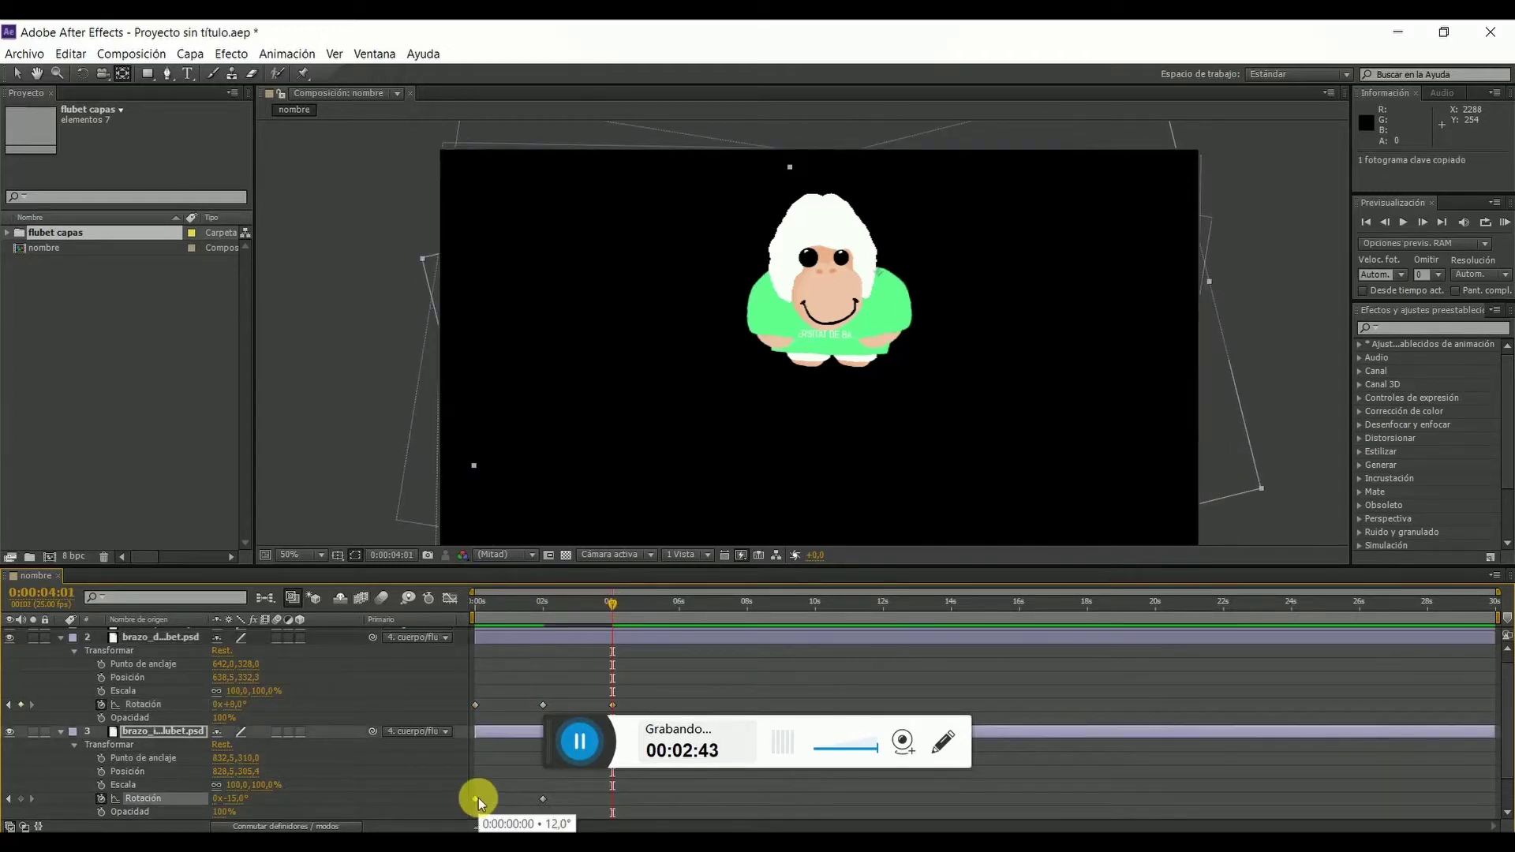
key(ctrl+v)
drag(609, 608, 476, 609)
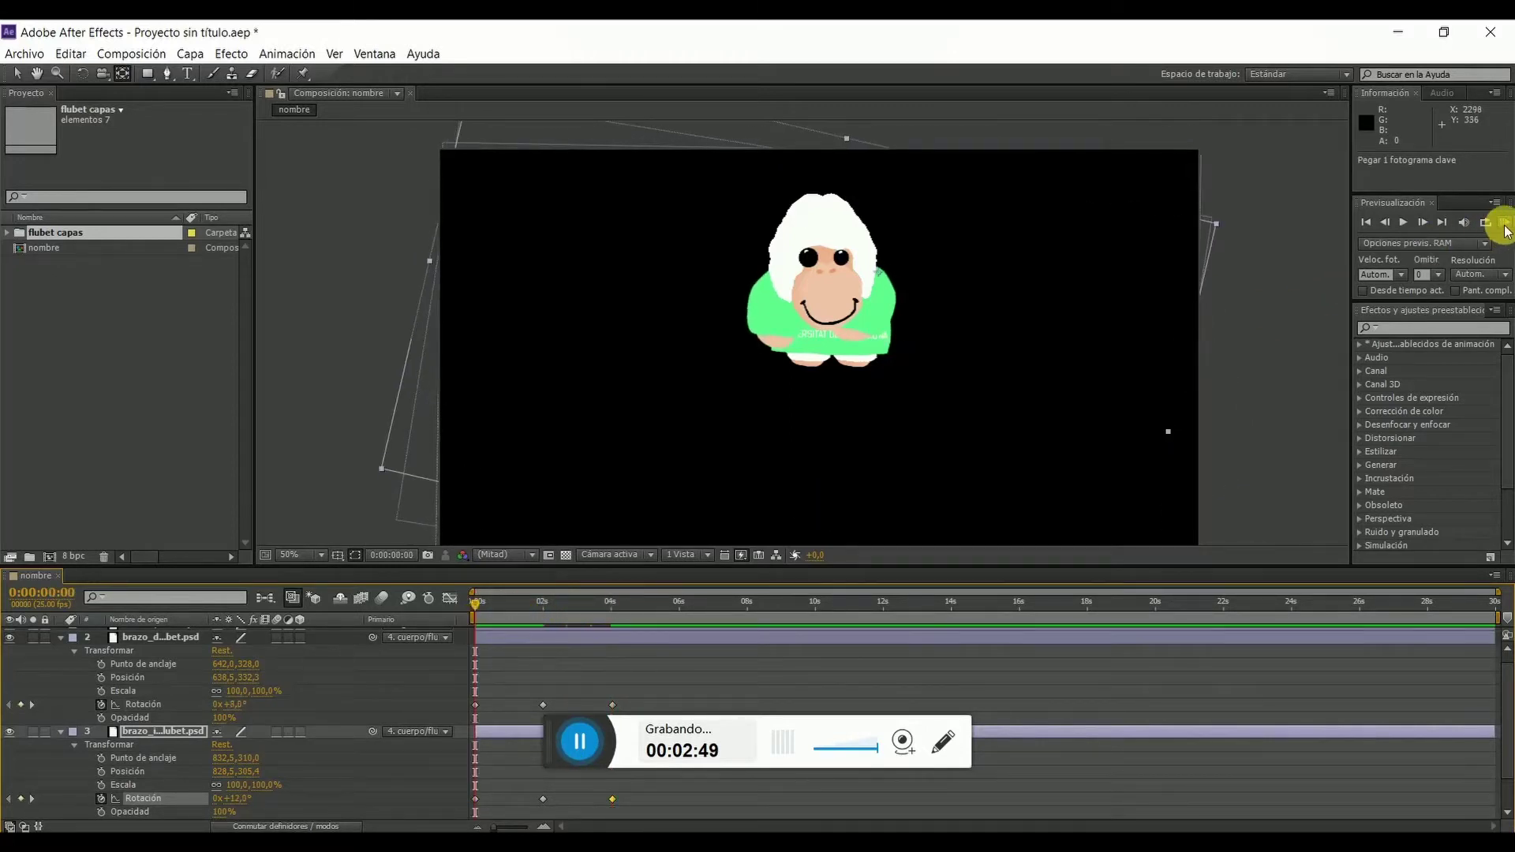
click(1504, 224)
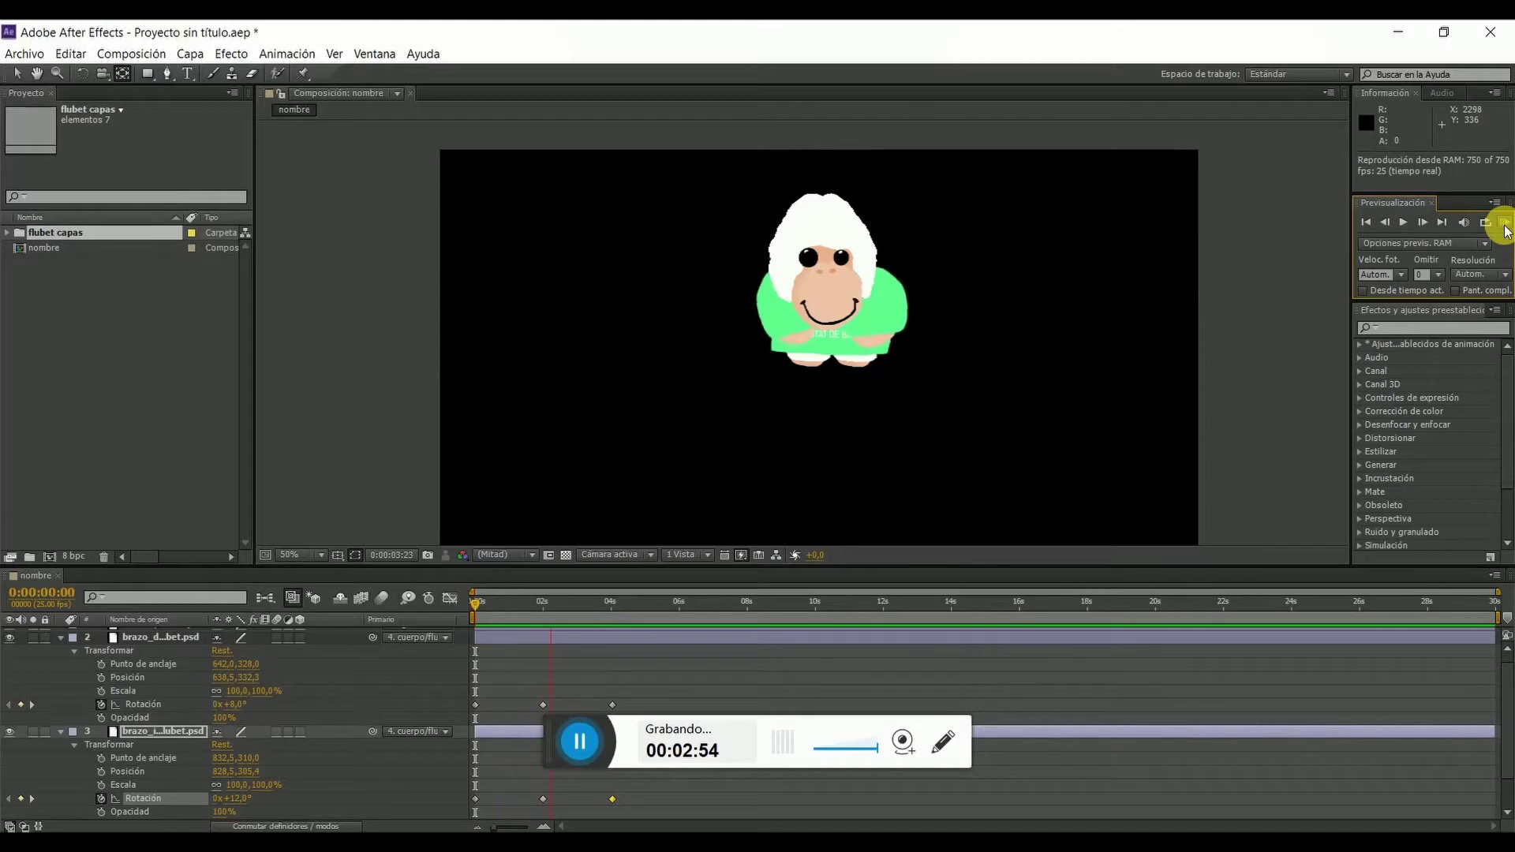
click(1504, 228)
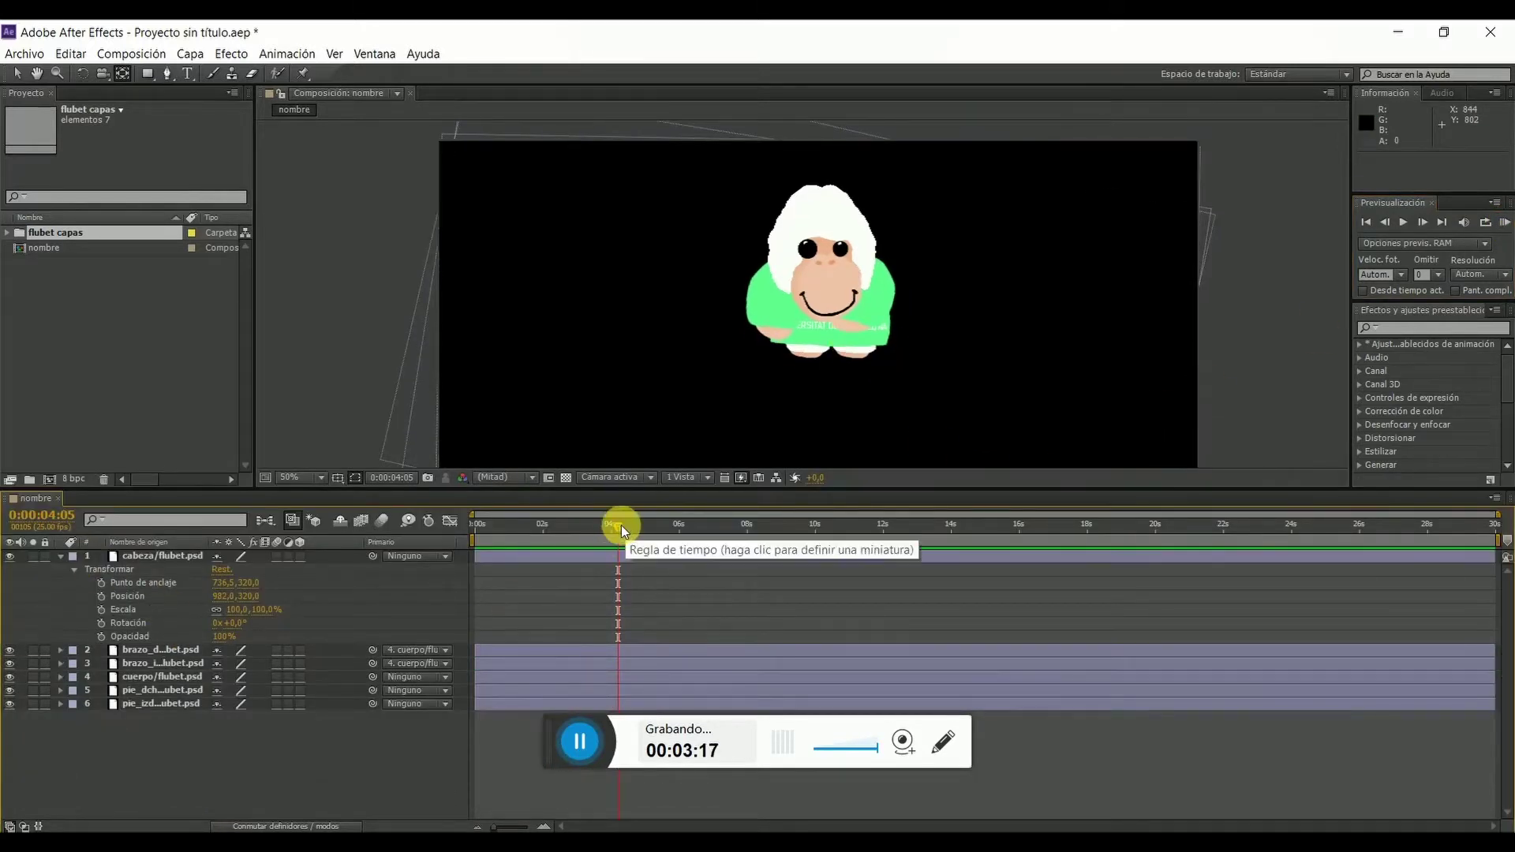
- Key the cabeza head's position at 0 seconds and lower it at 2 seconds
drag(621, 524, 380, 533)
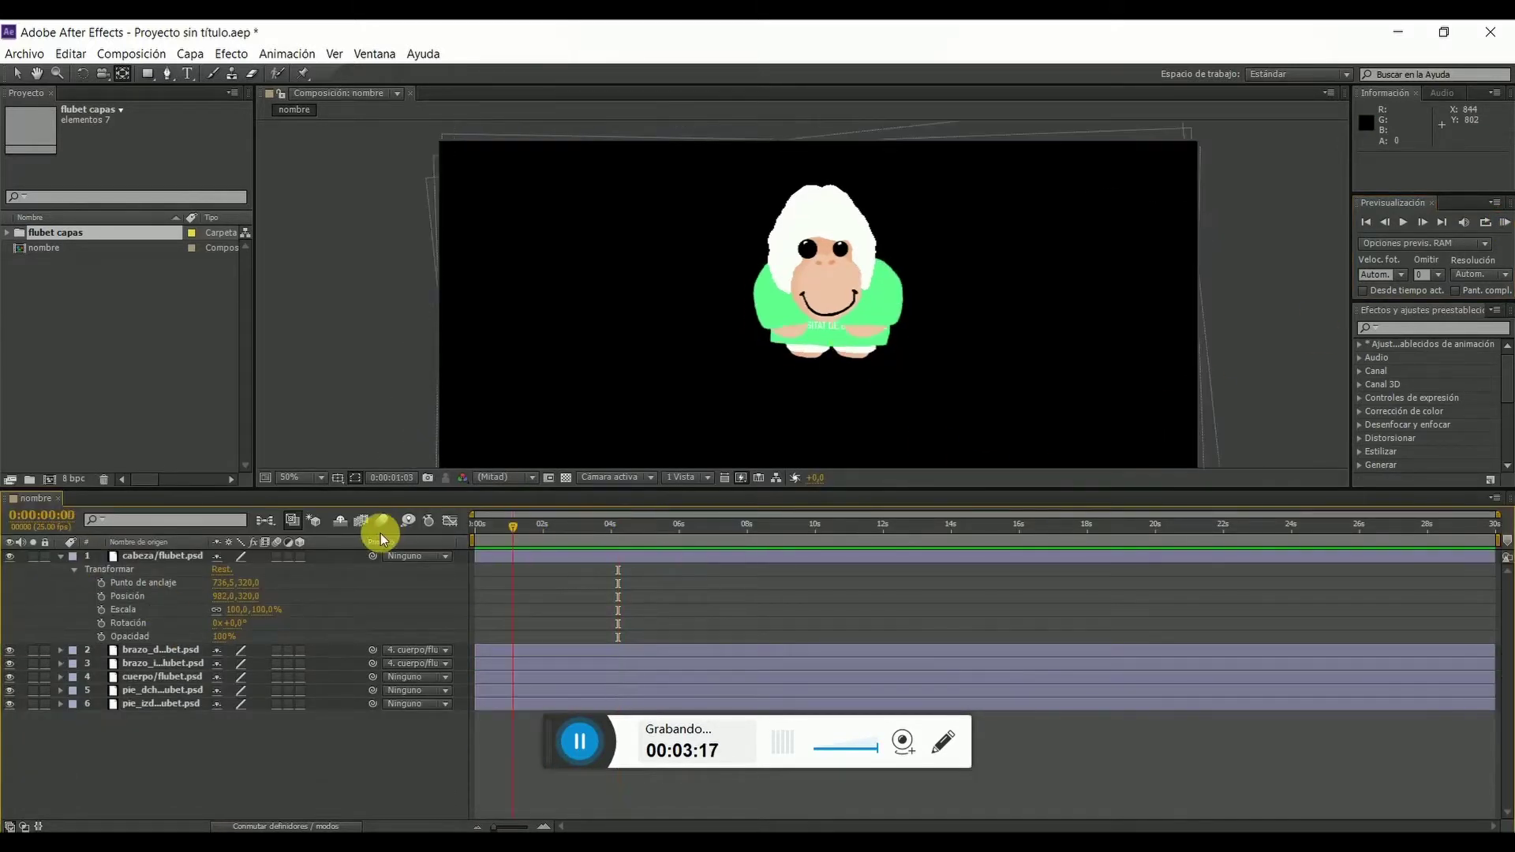
click(62, 650)
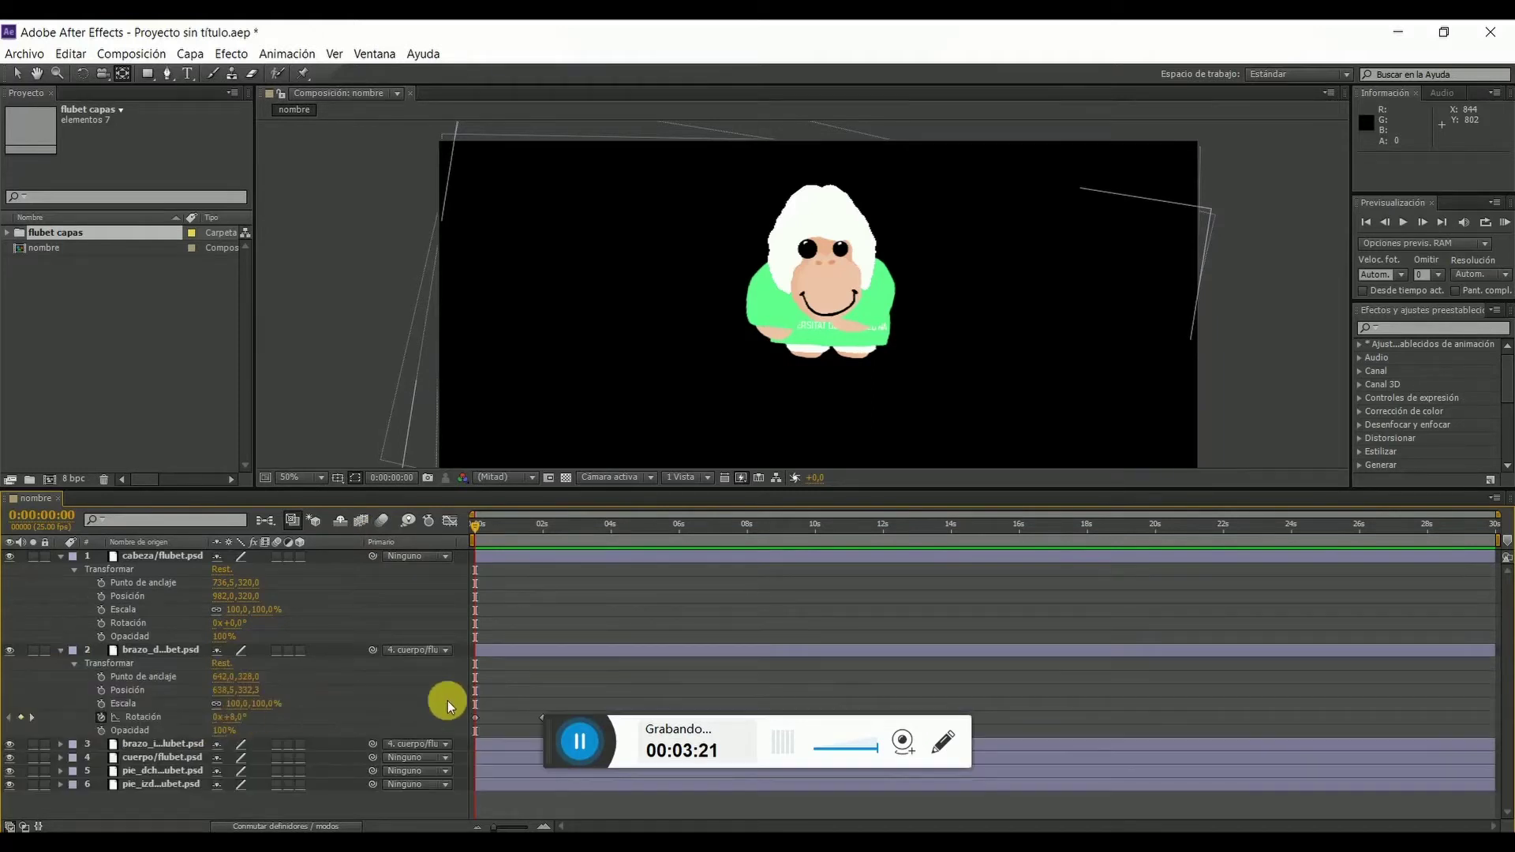
click(166, 557)
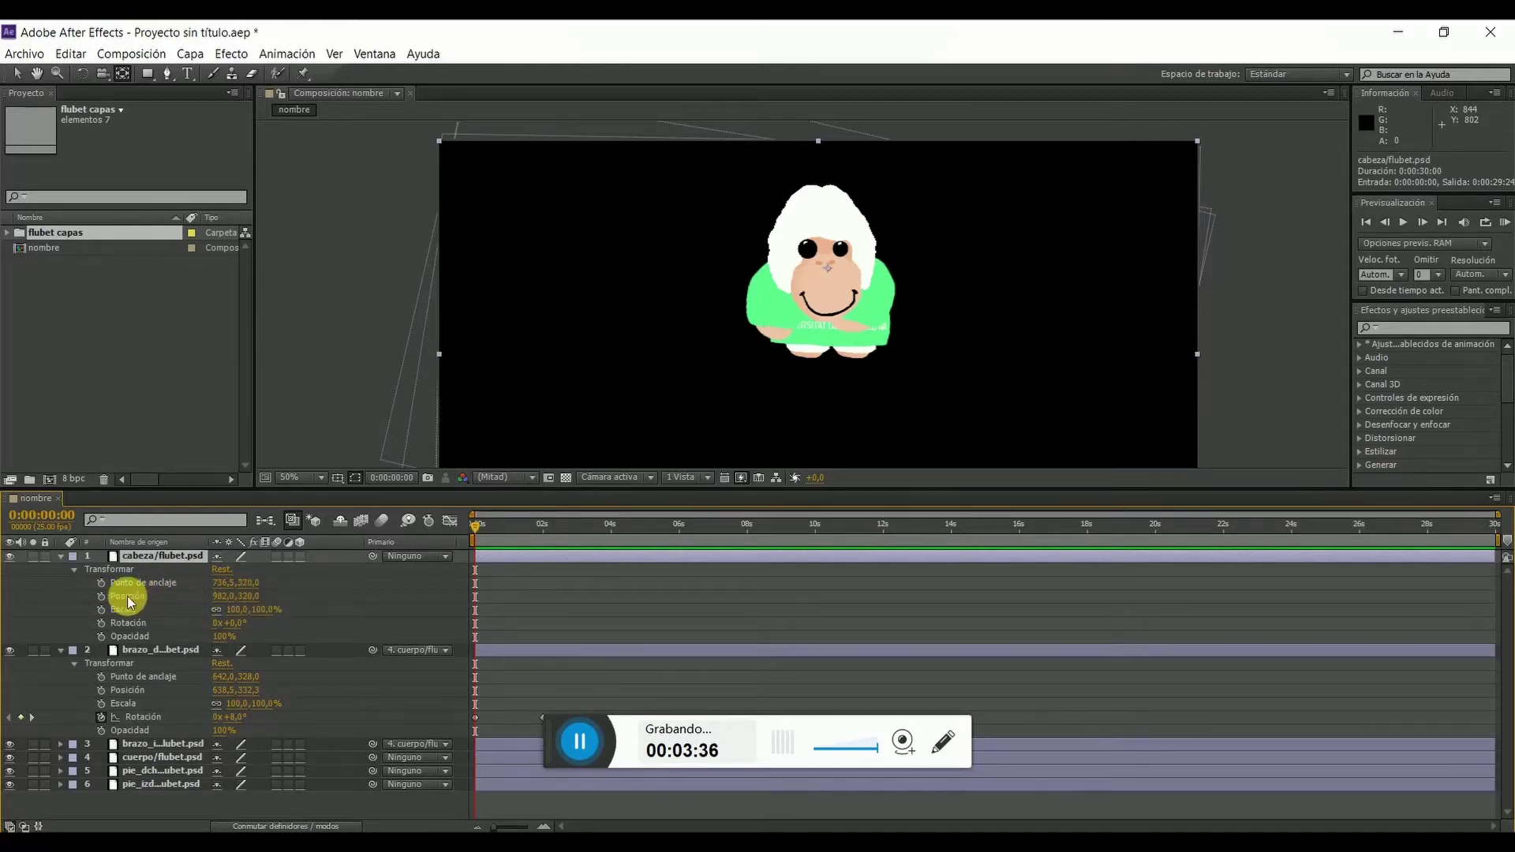
click(101, 597)
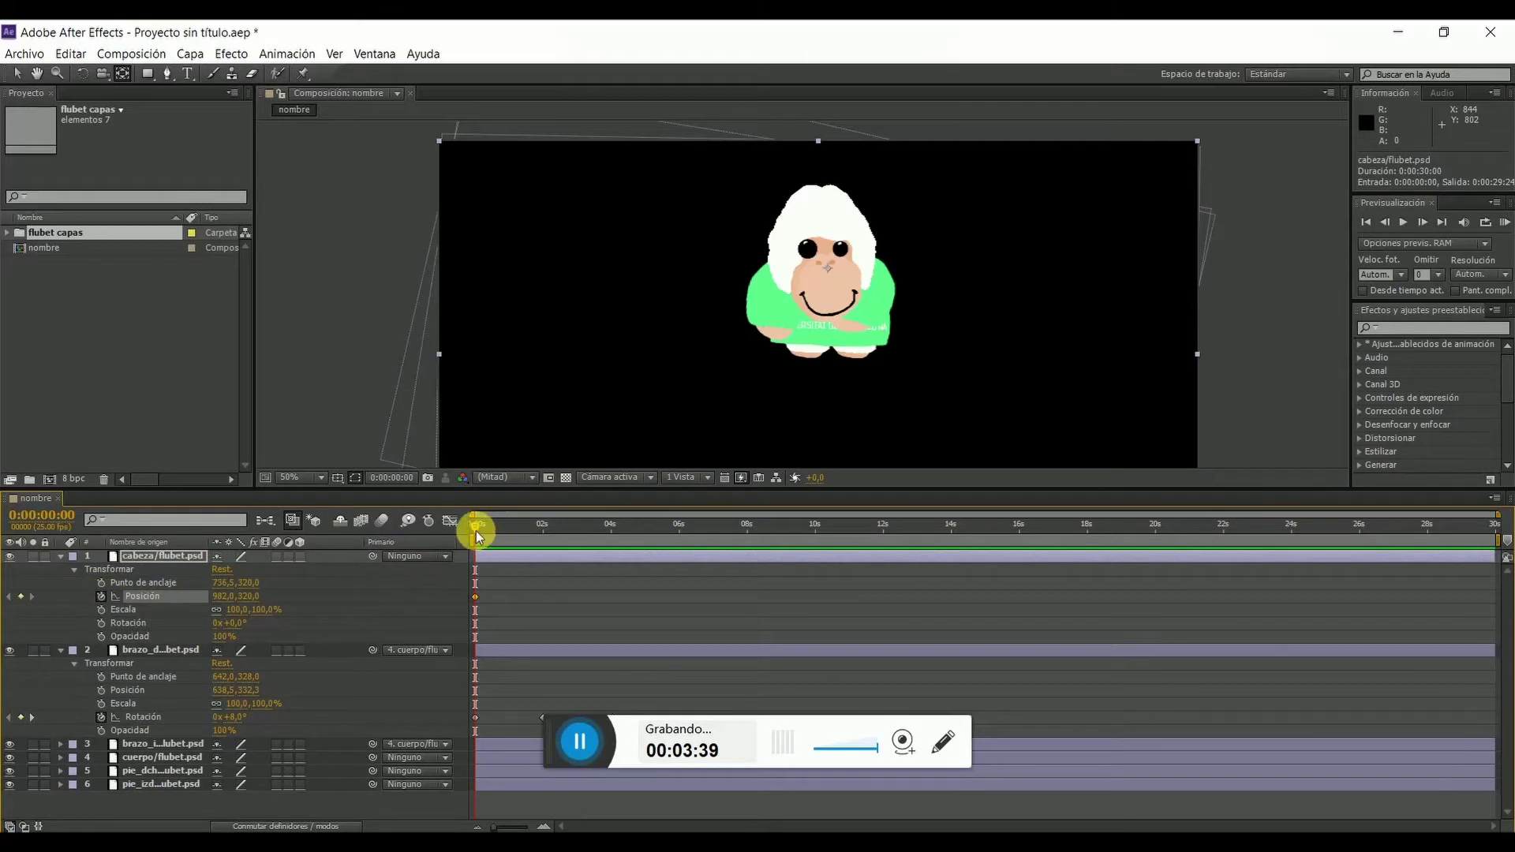
drag(476, 530, 543, 527)
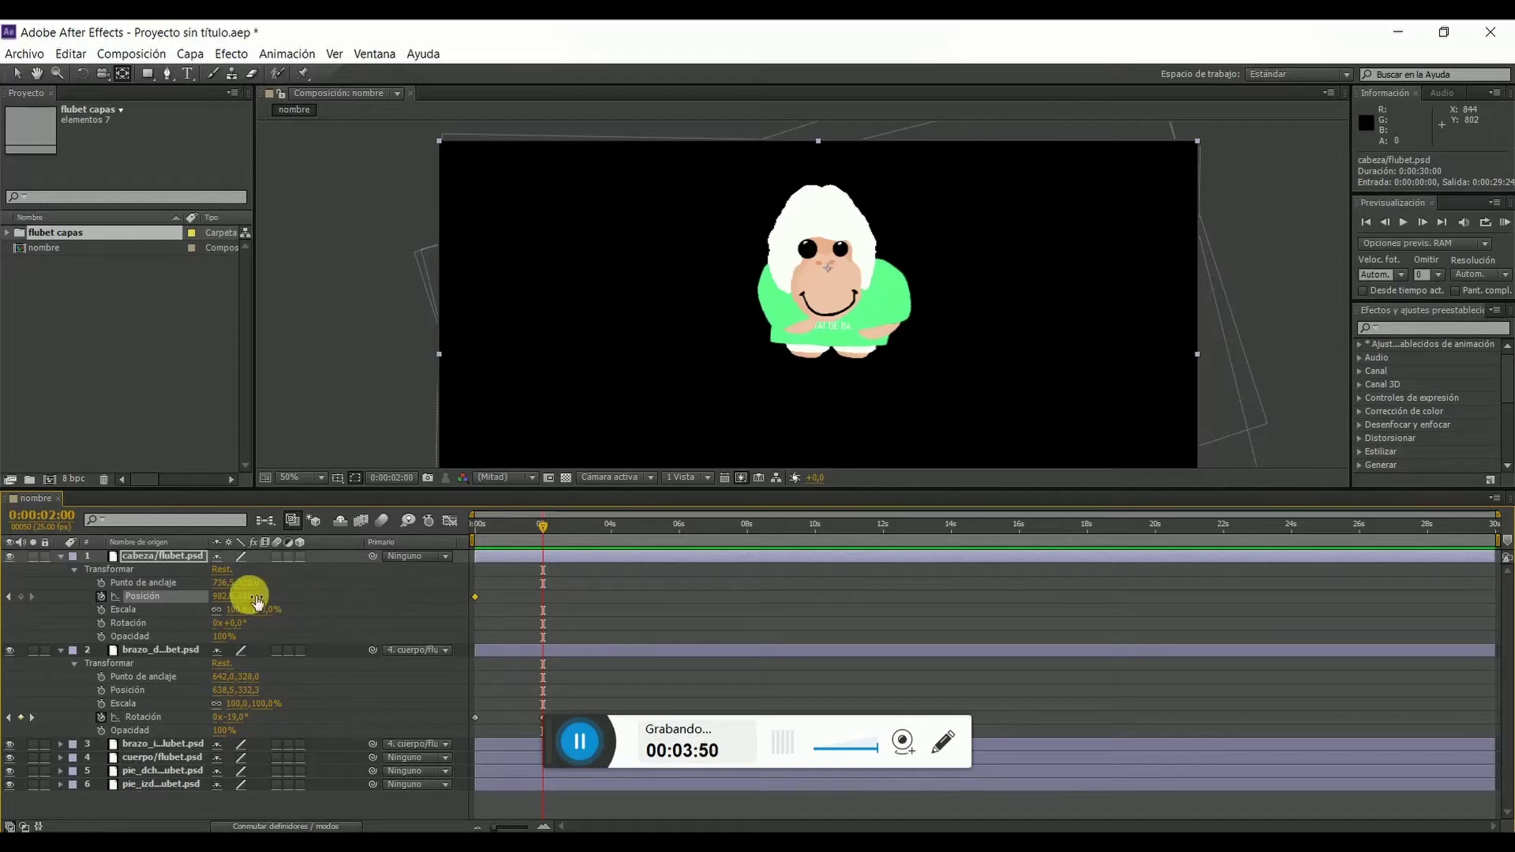
drag(254, 597, 275, 599)
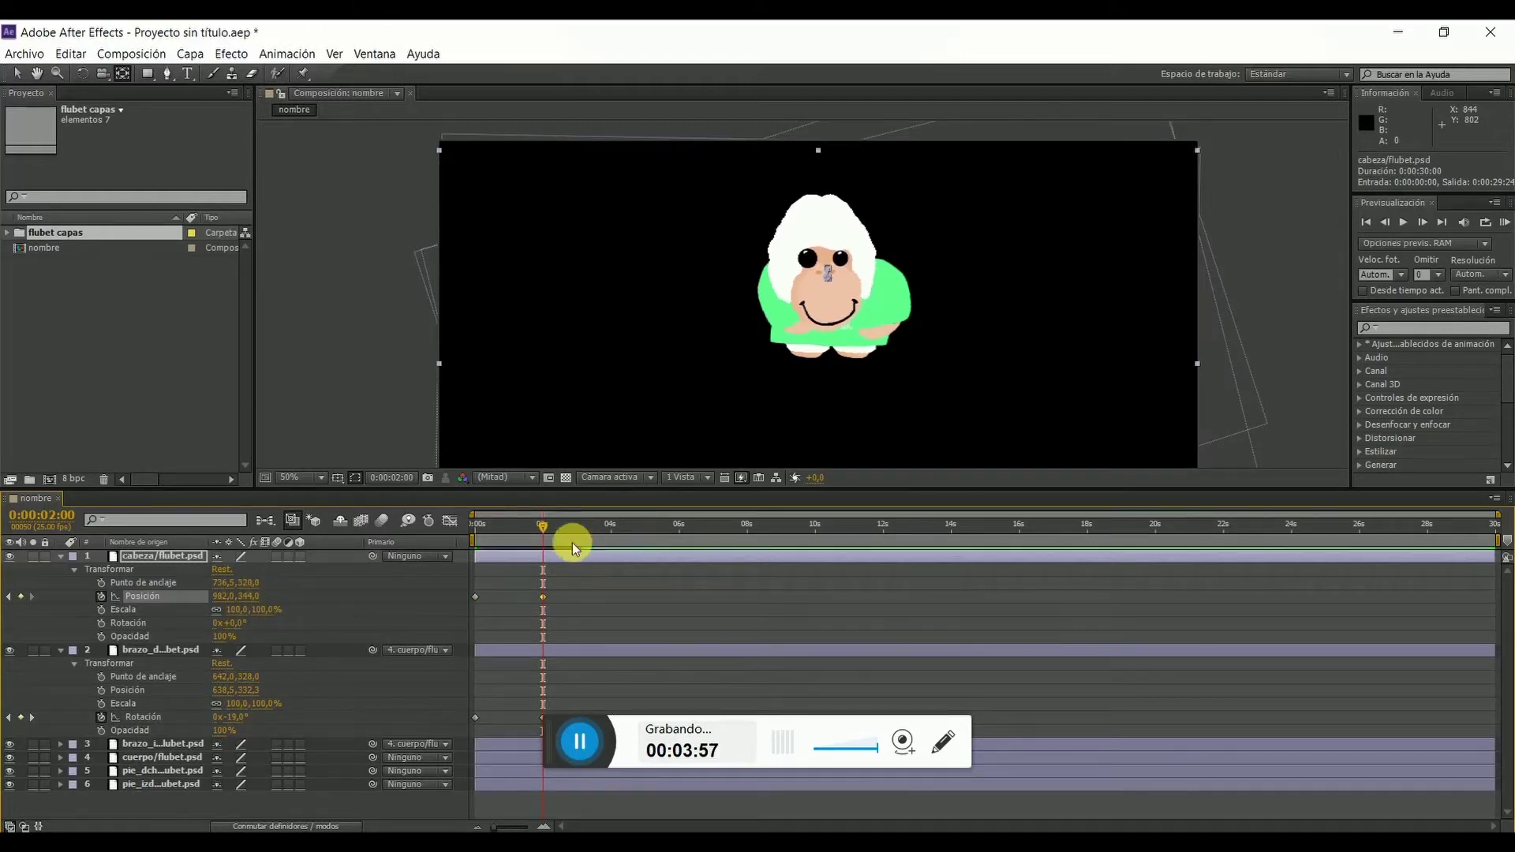
- Copy the head's 0-second position keyframe to 4 seconds and preview the bobbing
key(KP_0)
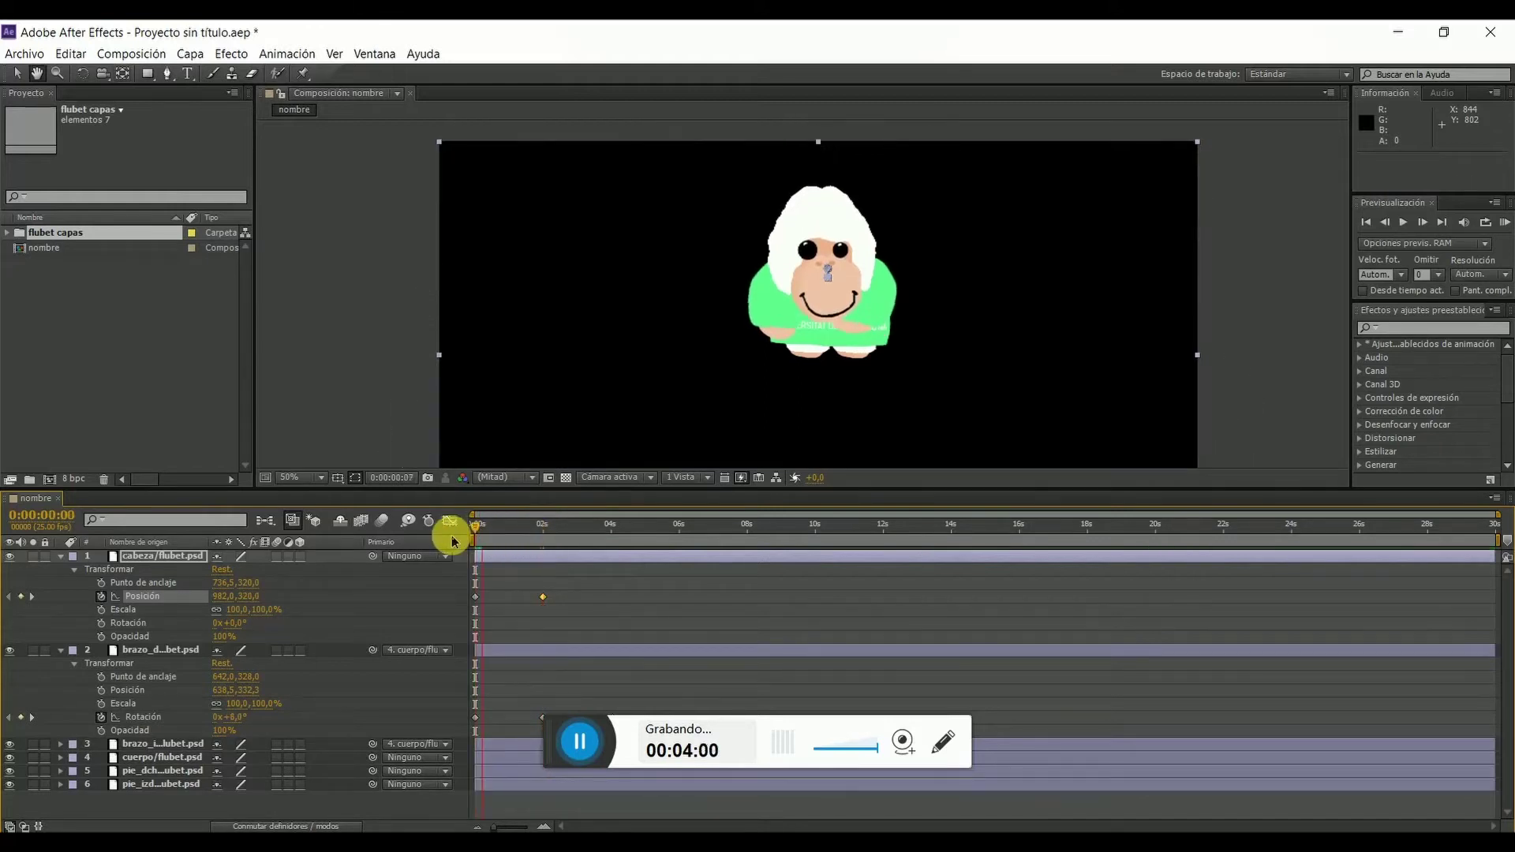
click(517, 608)
drag(500, 585, 463, 604)
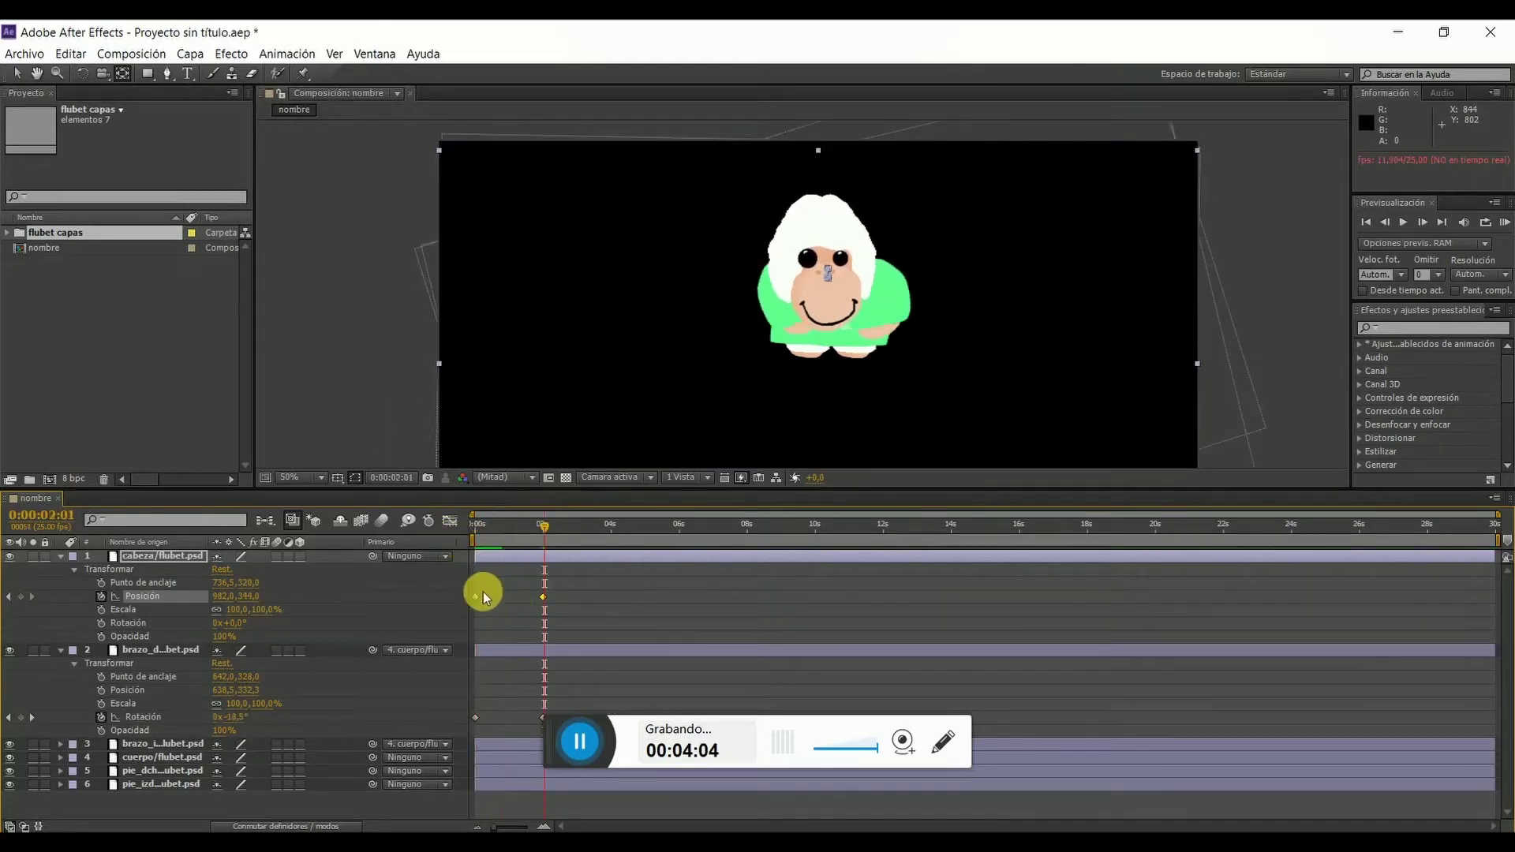
key(ctrl+c)
click(610, 524)
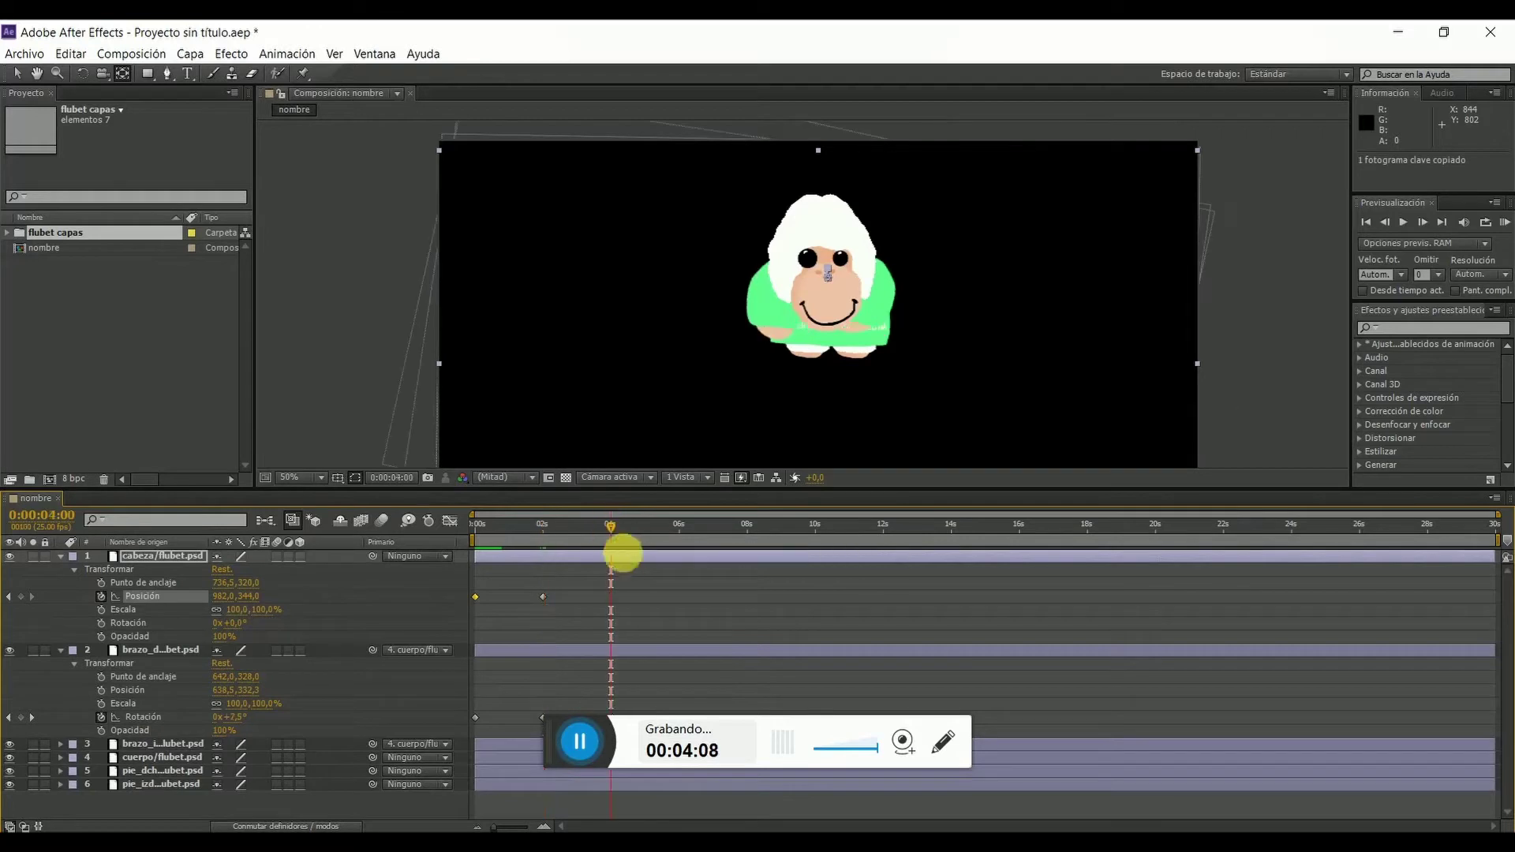
key(ctrl+v)
key(Home)
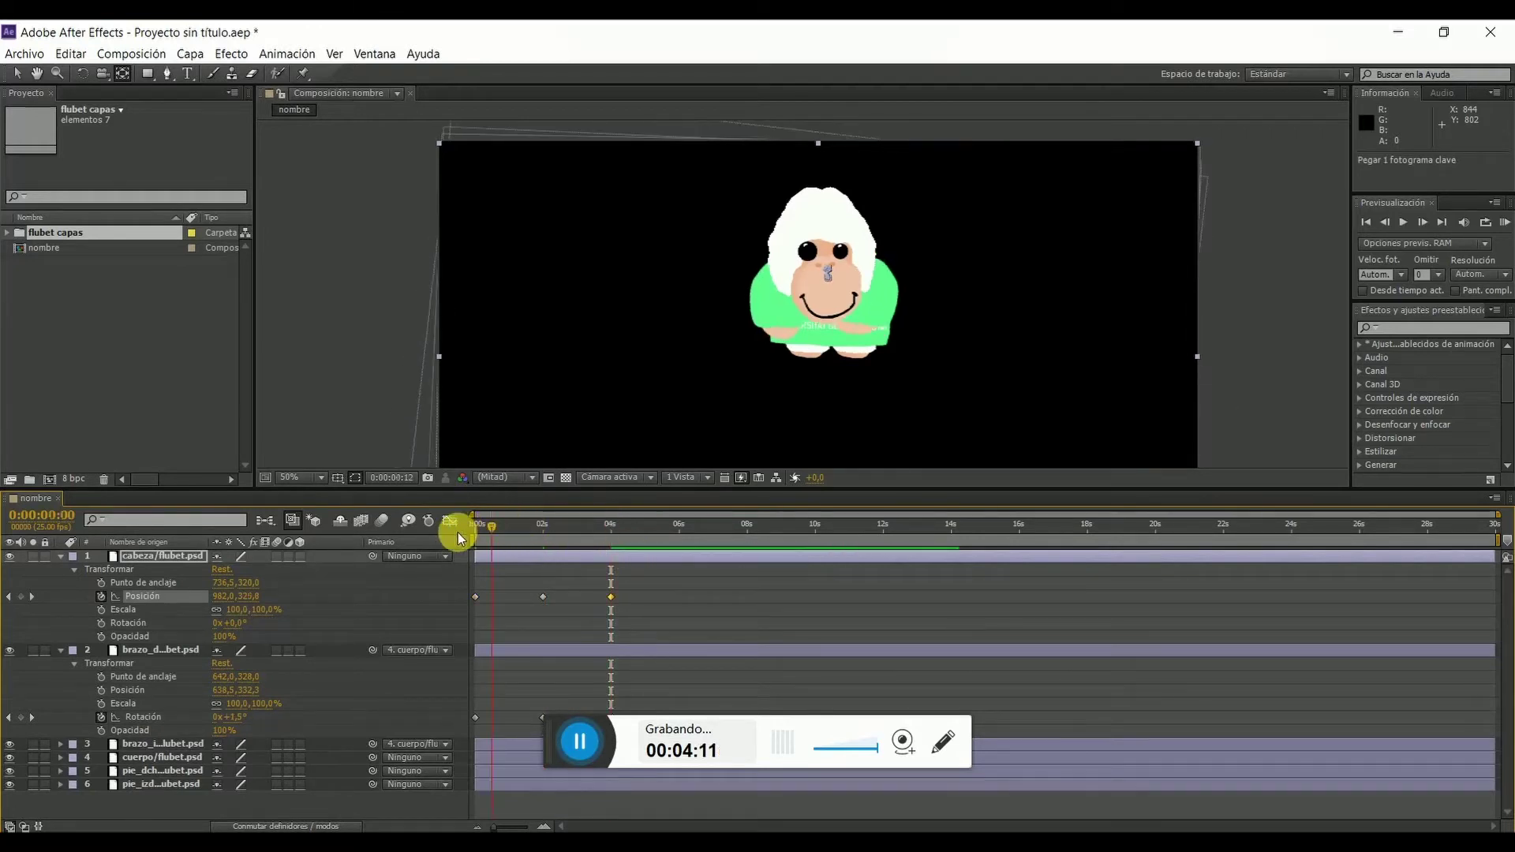
key(KP_0)
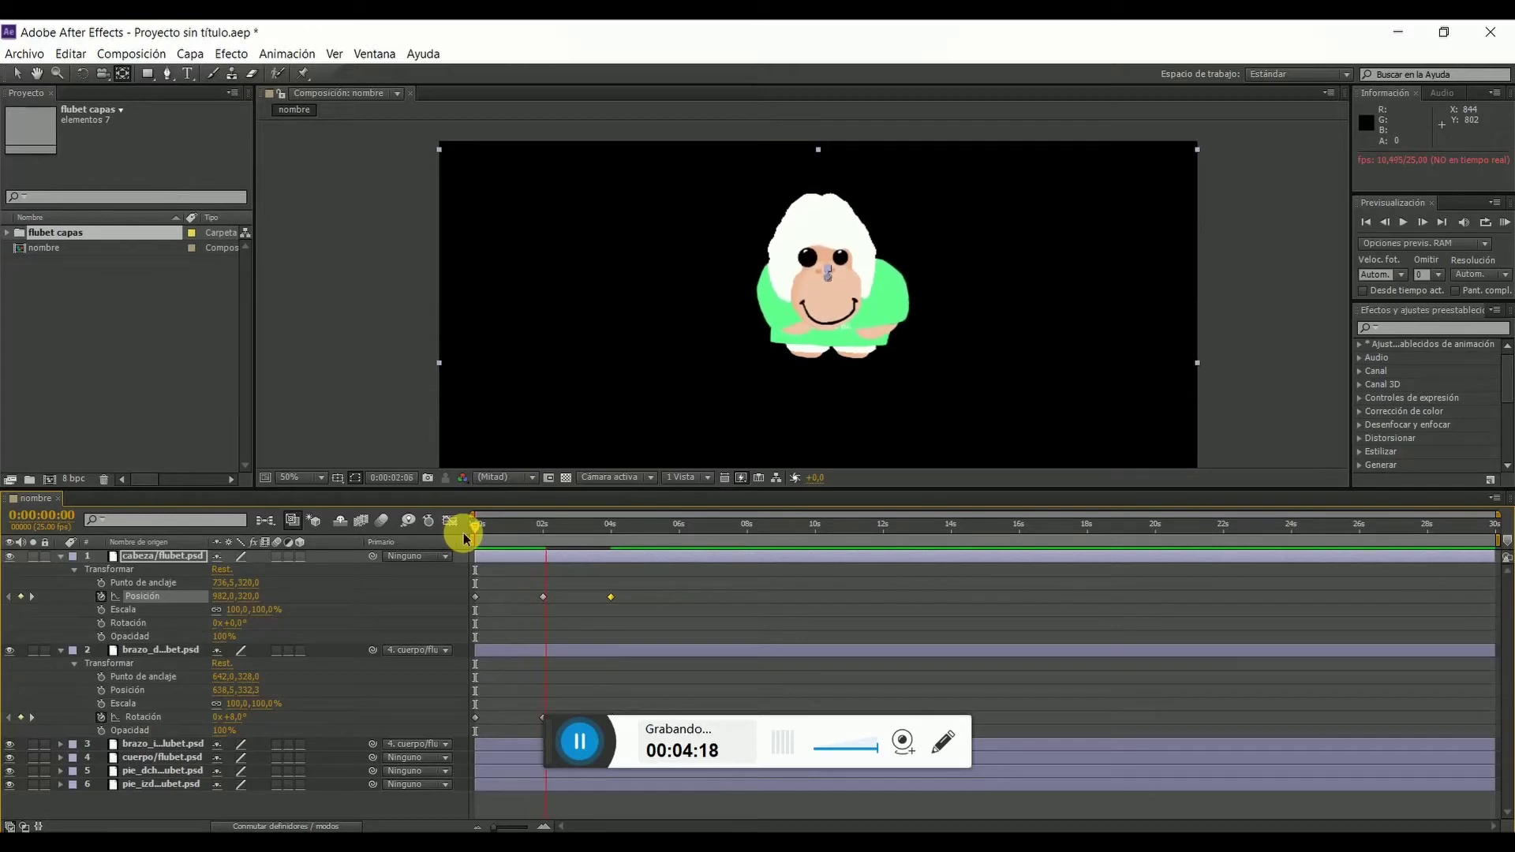
- Replay the preview, then drag the foot layers' position keyframes closer together near the start
click(470, 525)
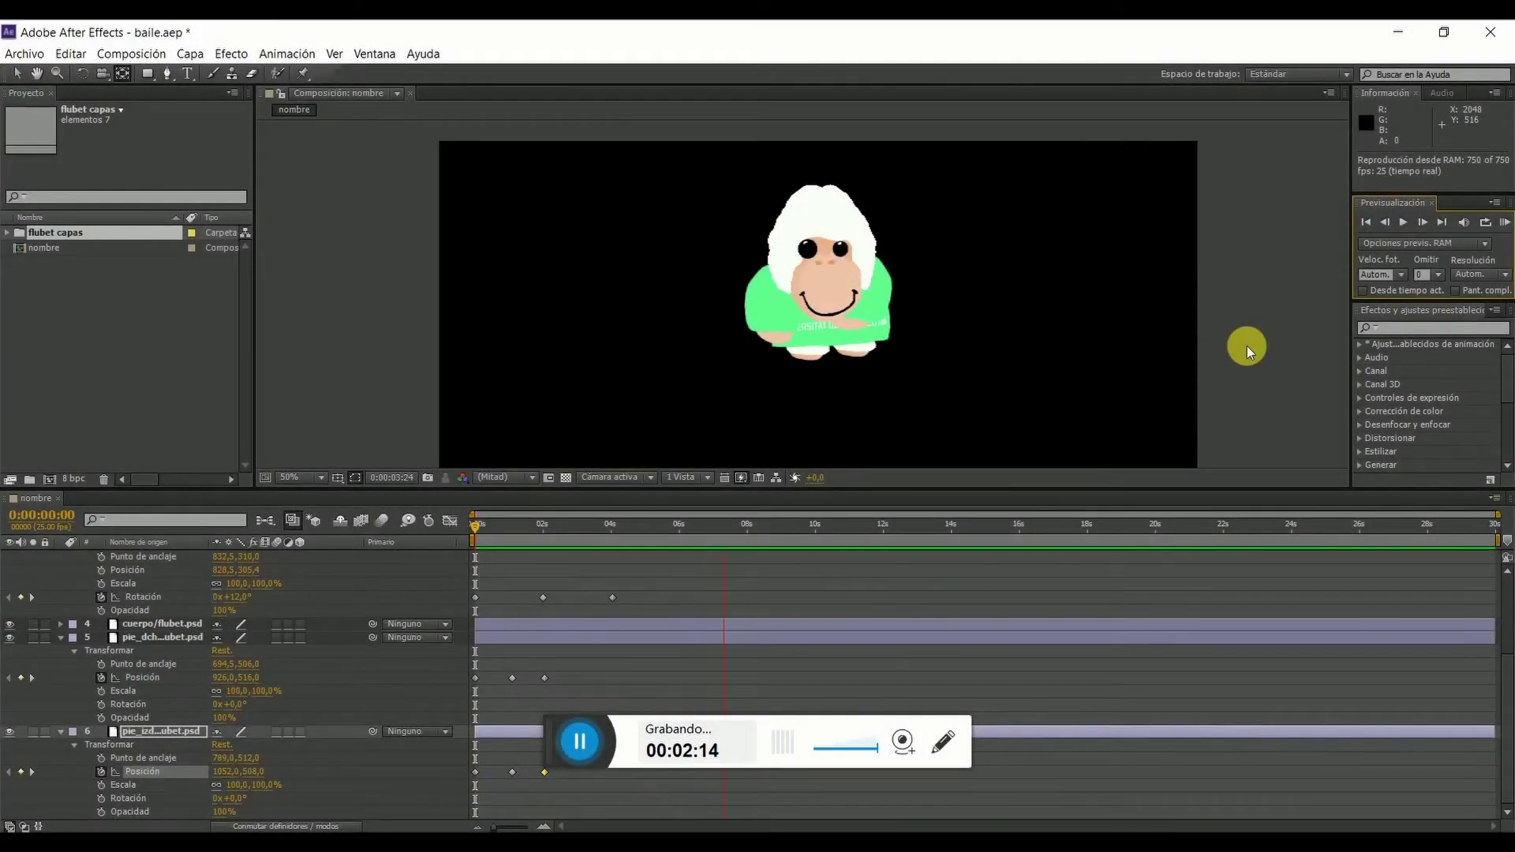
click(1246, 350)
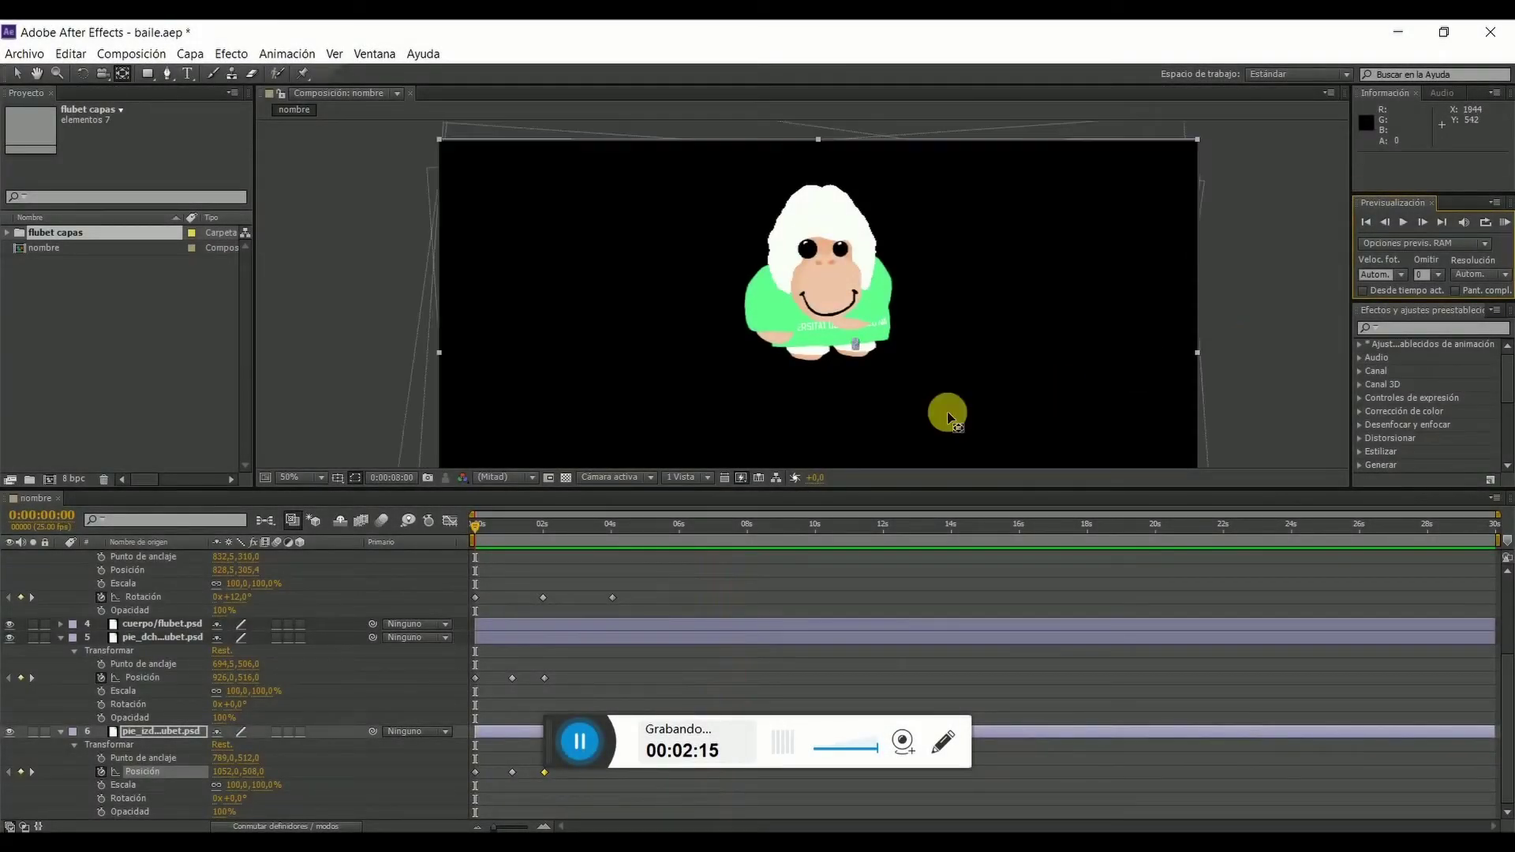
click(1504, 221)
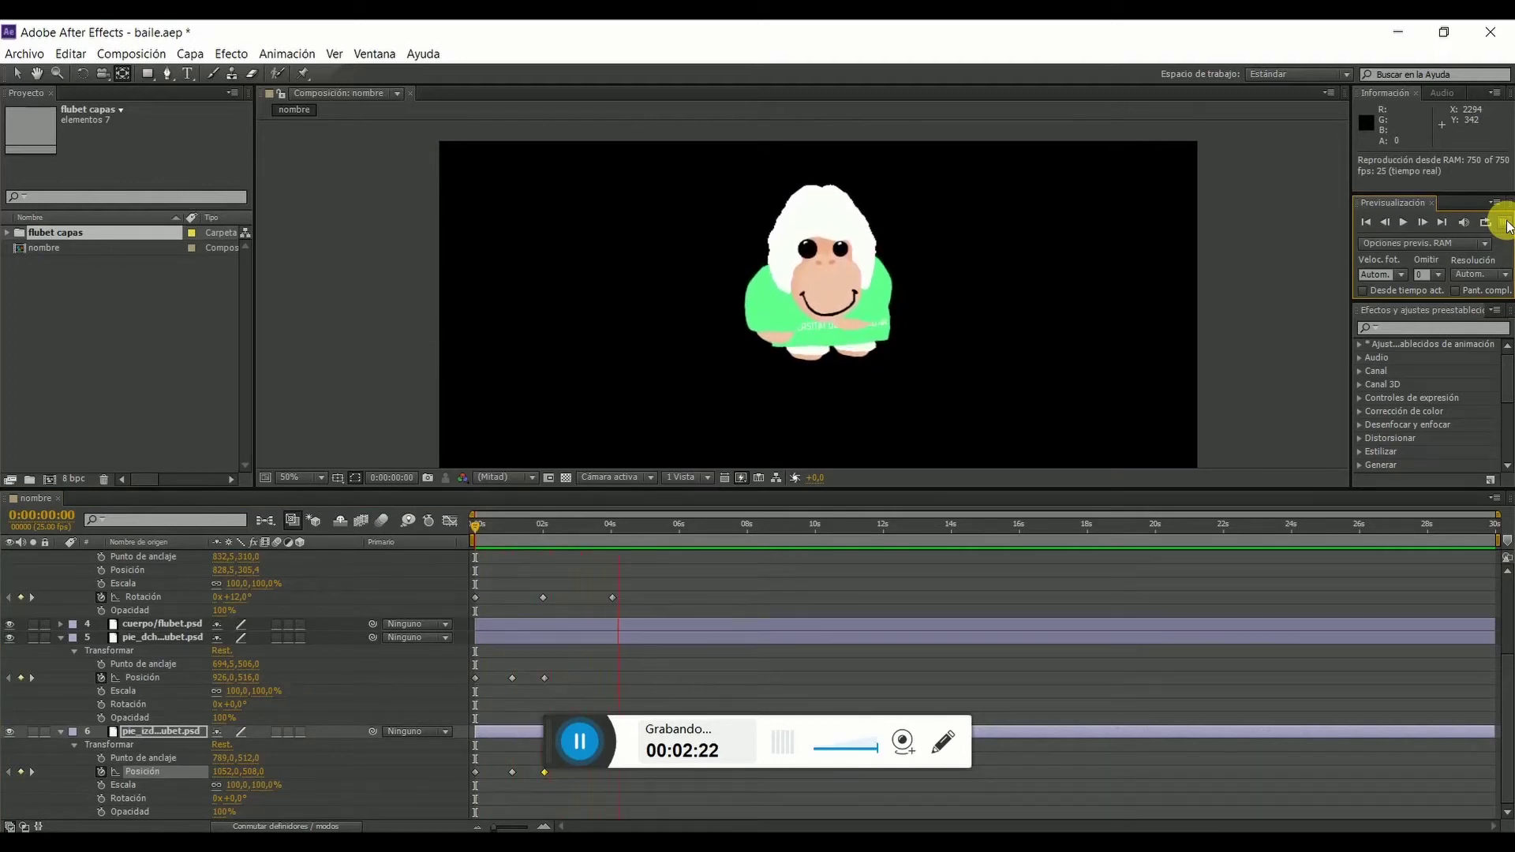
click(1504, 224)
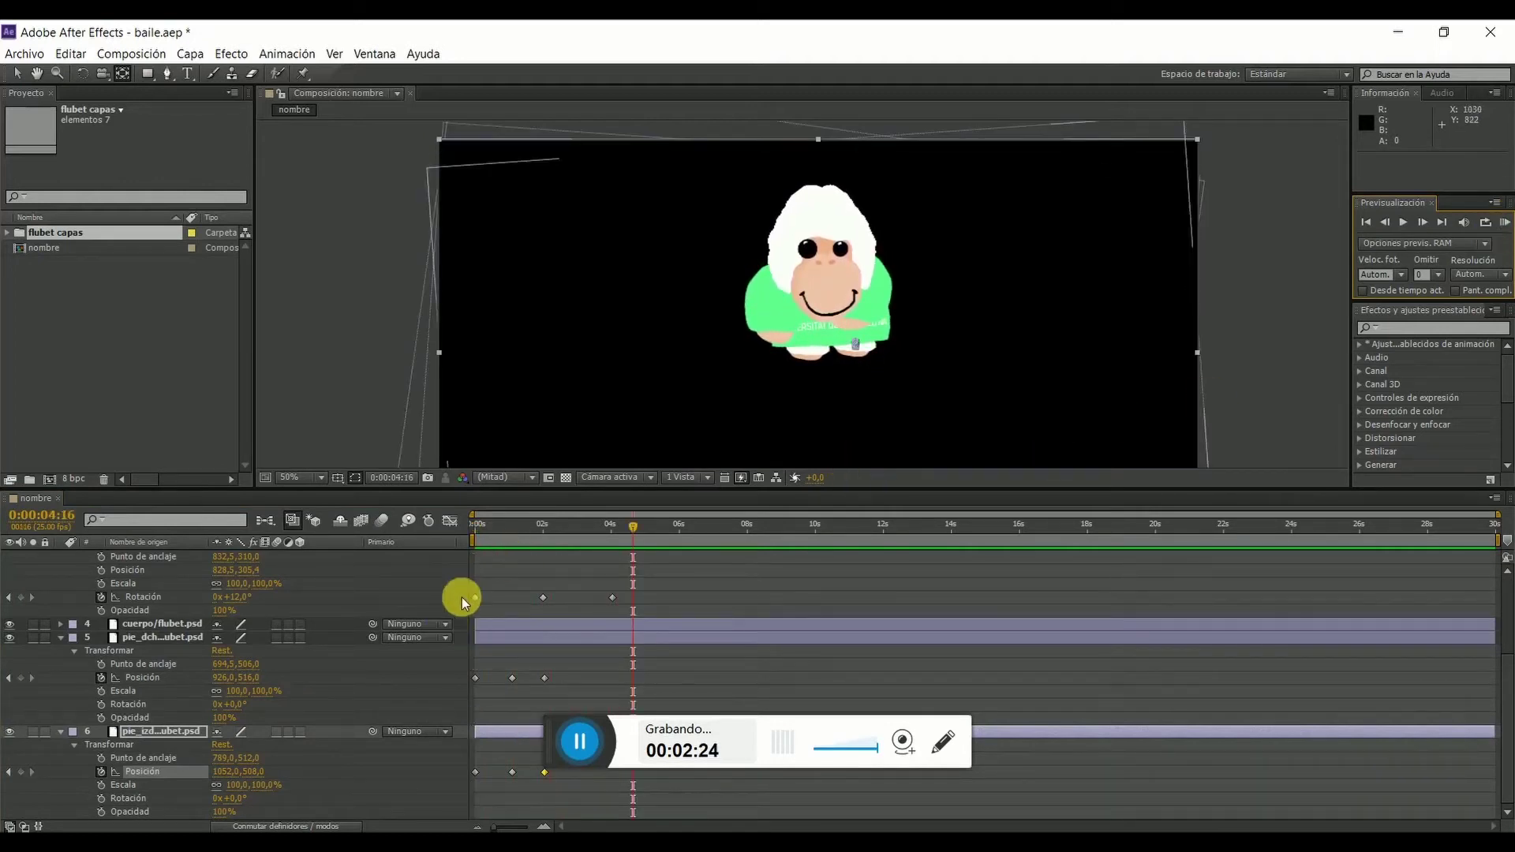
click(1505, 221)
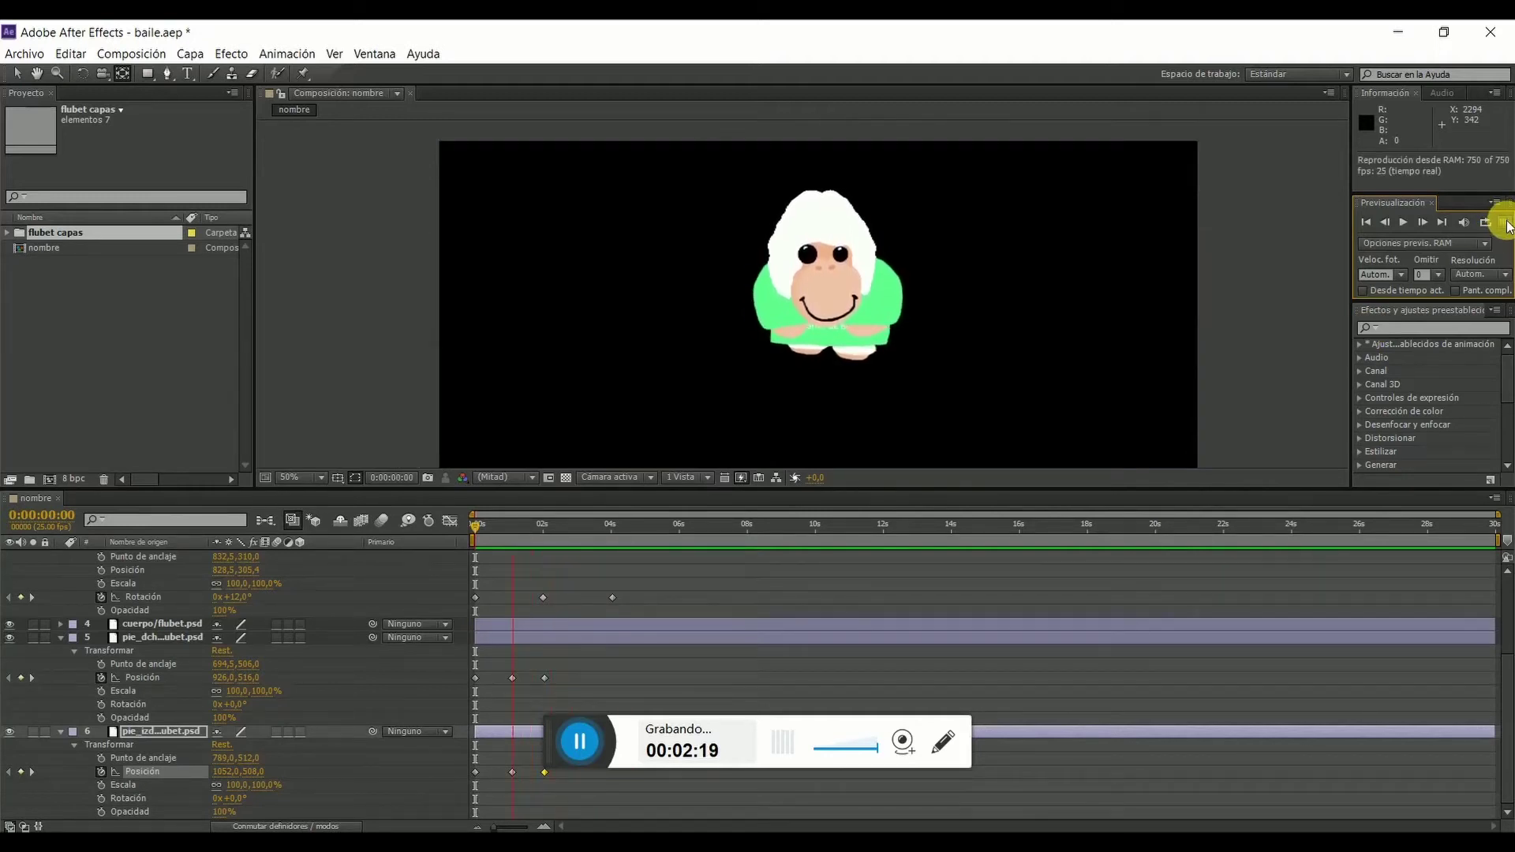
click(1504, 223)
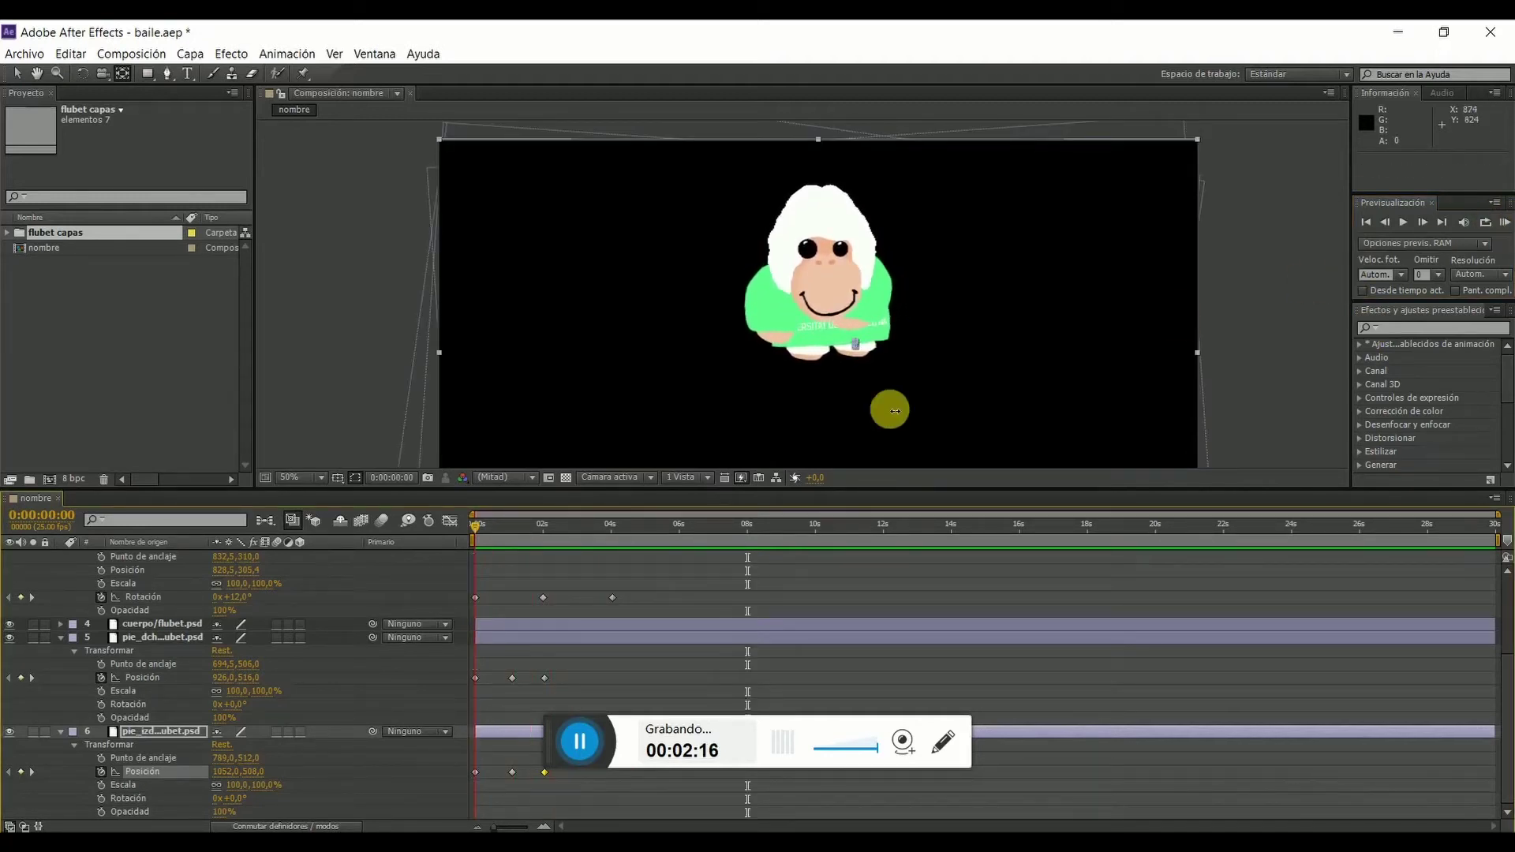
key(KP_0)
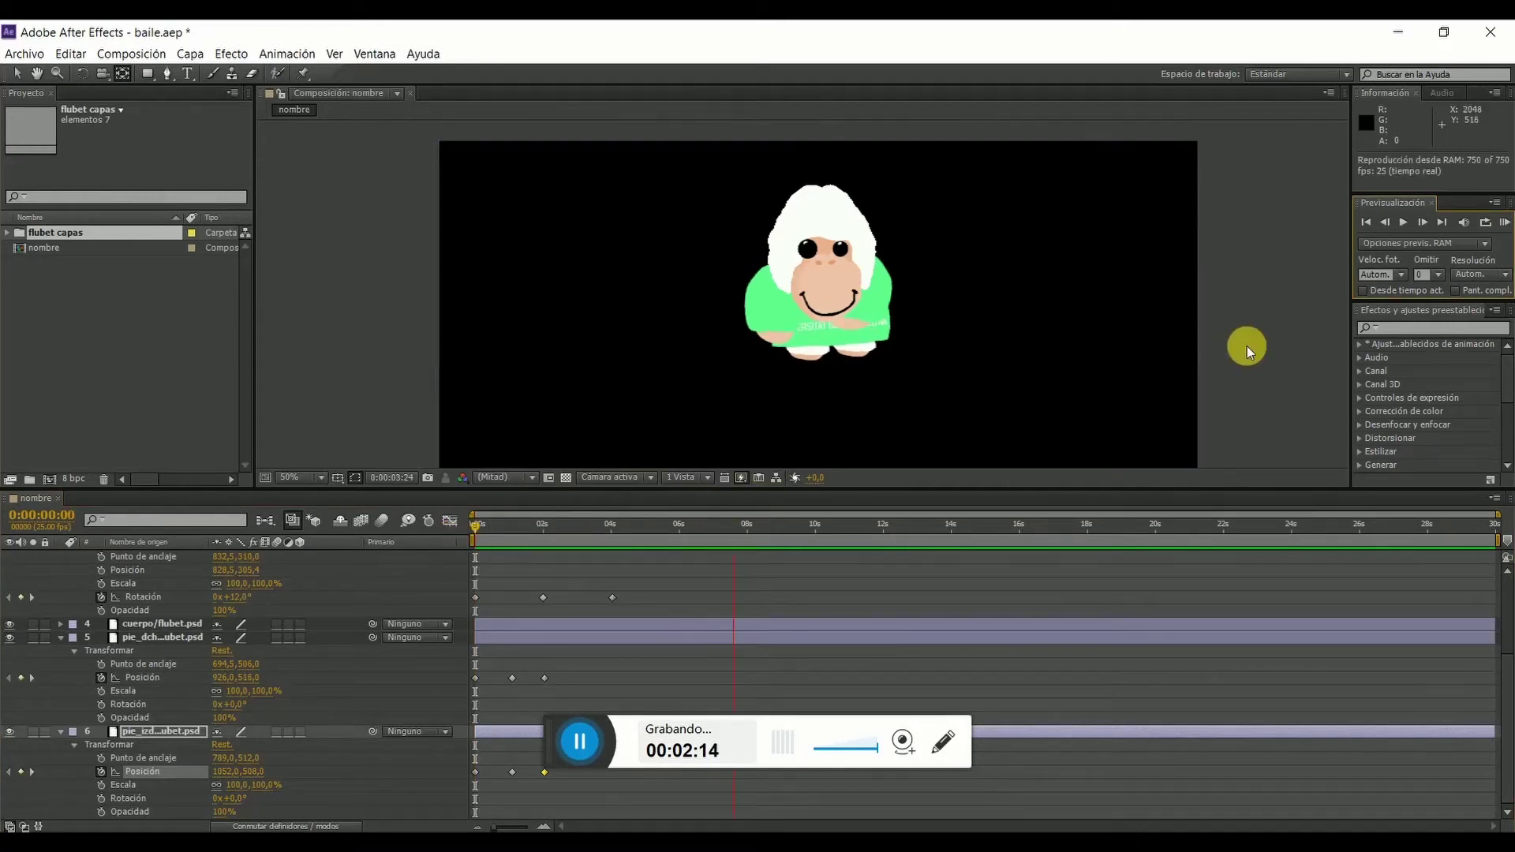
drag(530, 697, 511, 692)
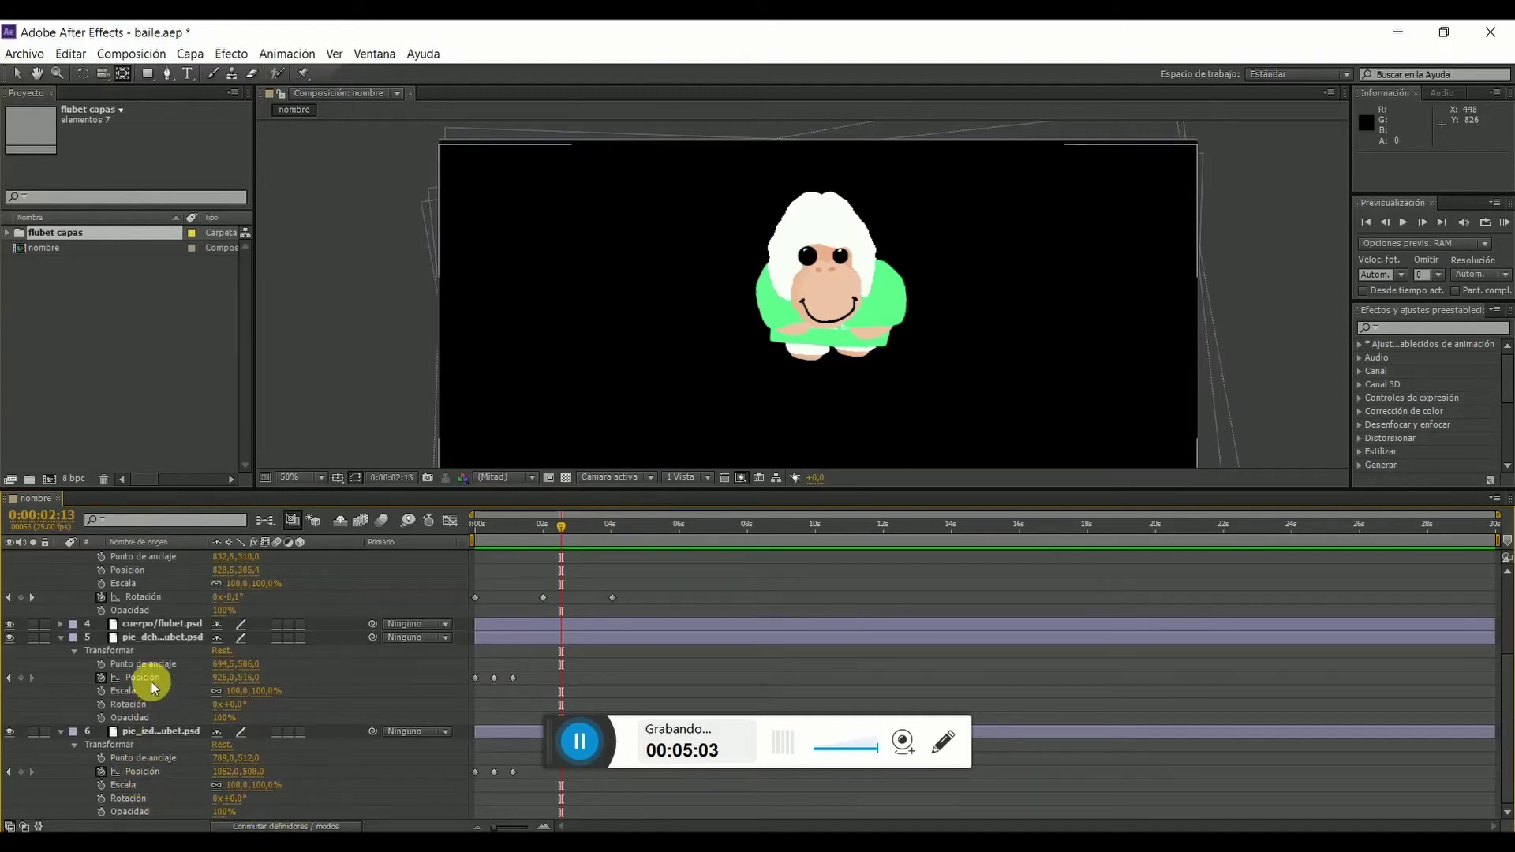
- Enable an expression on the pie_dch right foot's Position property
alt+click(101, 678)
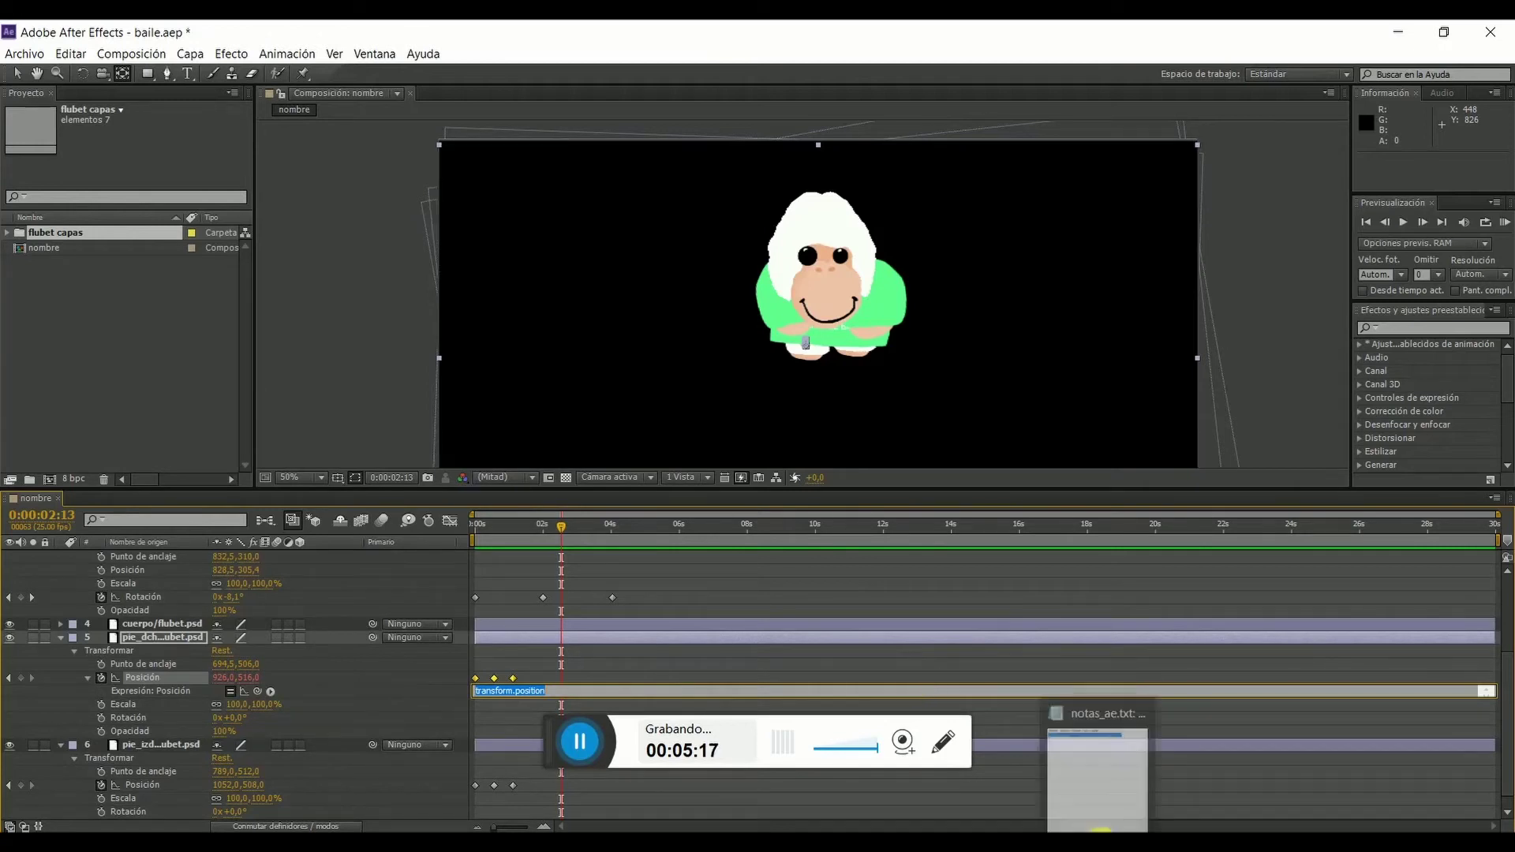
- Copy the loopOut(type = "cycle", numKeyframes = 0) line from notas_ae.txt and minimize Notepad
click(1100, 828)
click(806, 294)
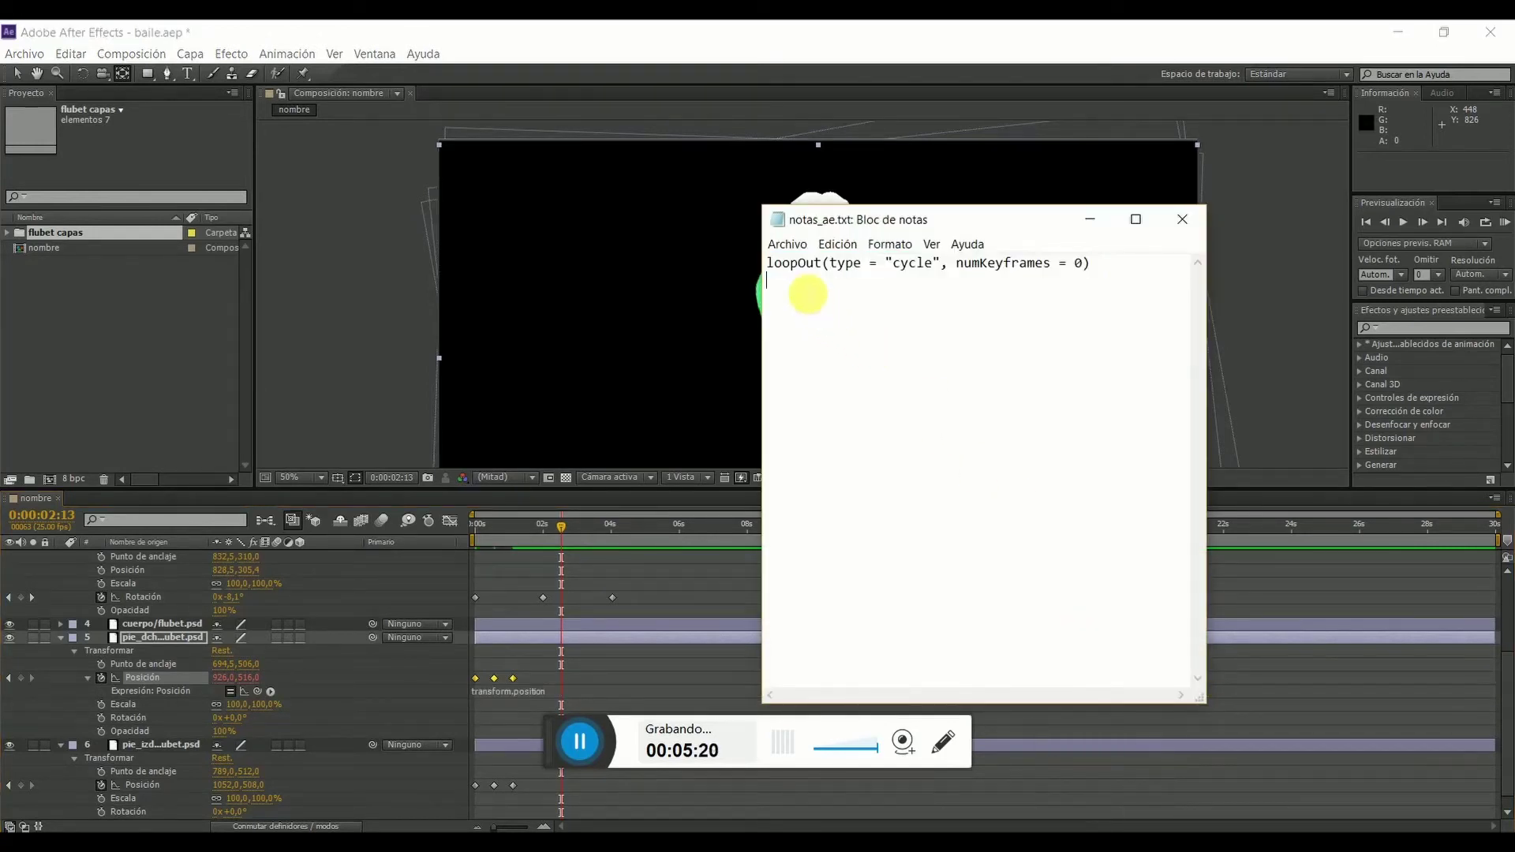
drag(795, 272, 1124, 275)
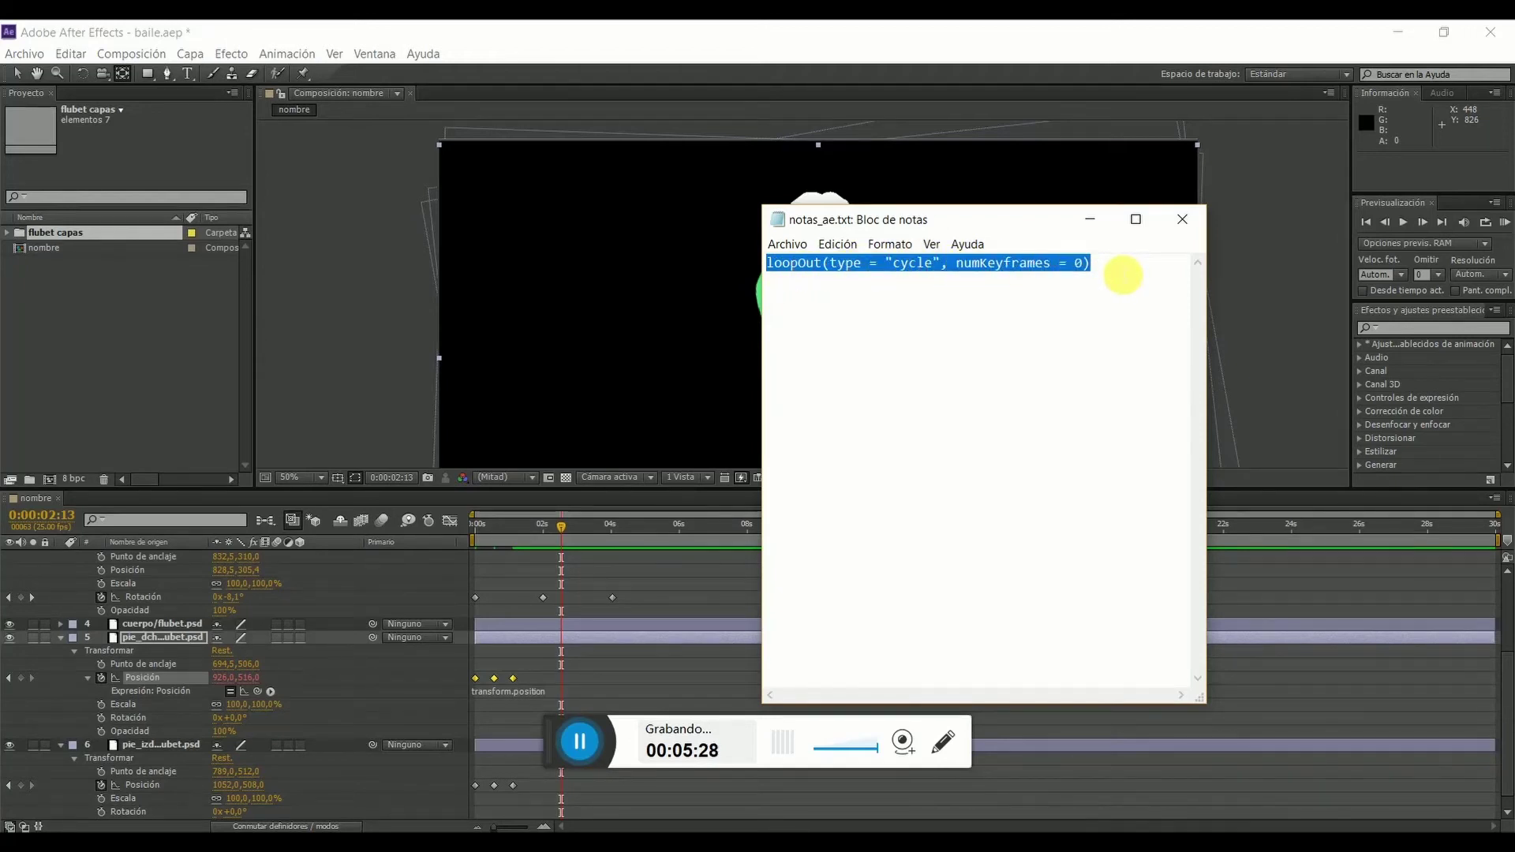
click(1090, 219)
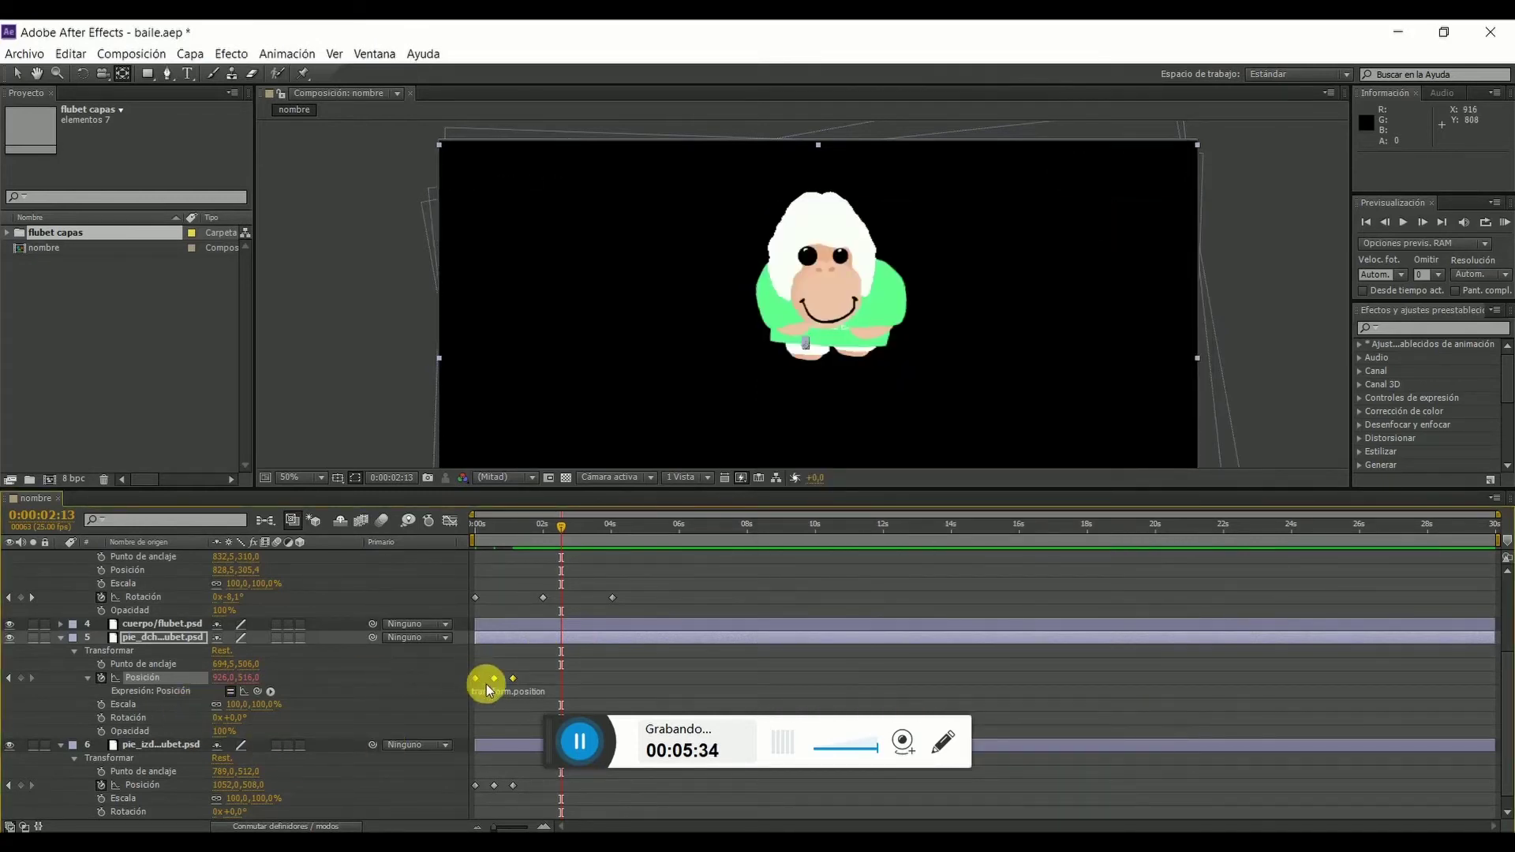
- Paste the loopOut cycle expression into both foot layers' Position expressions
click(487, 691)
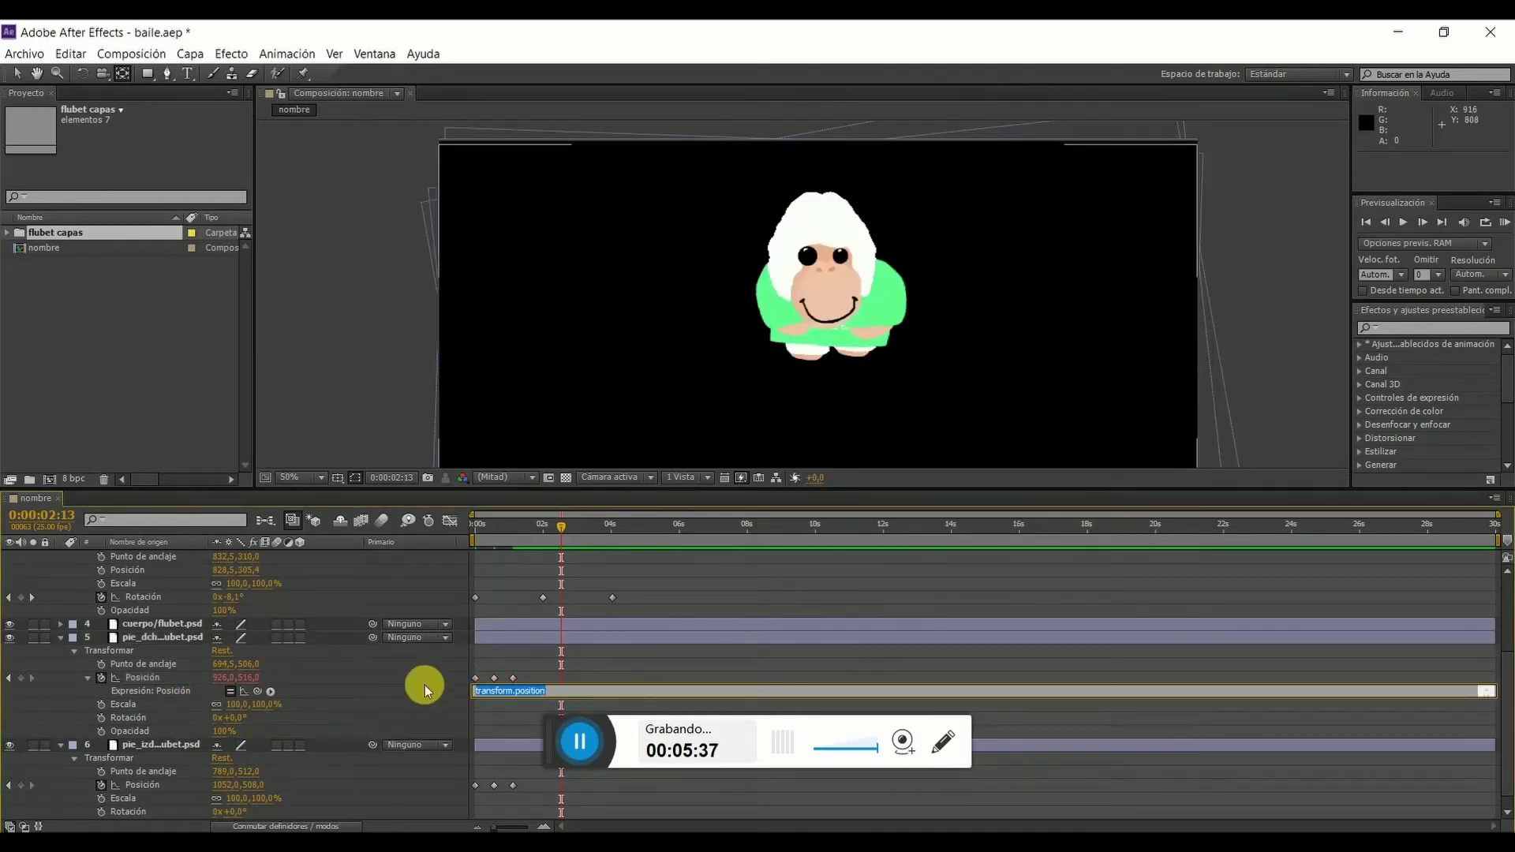
click(504, 707)
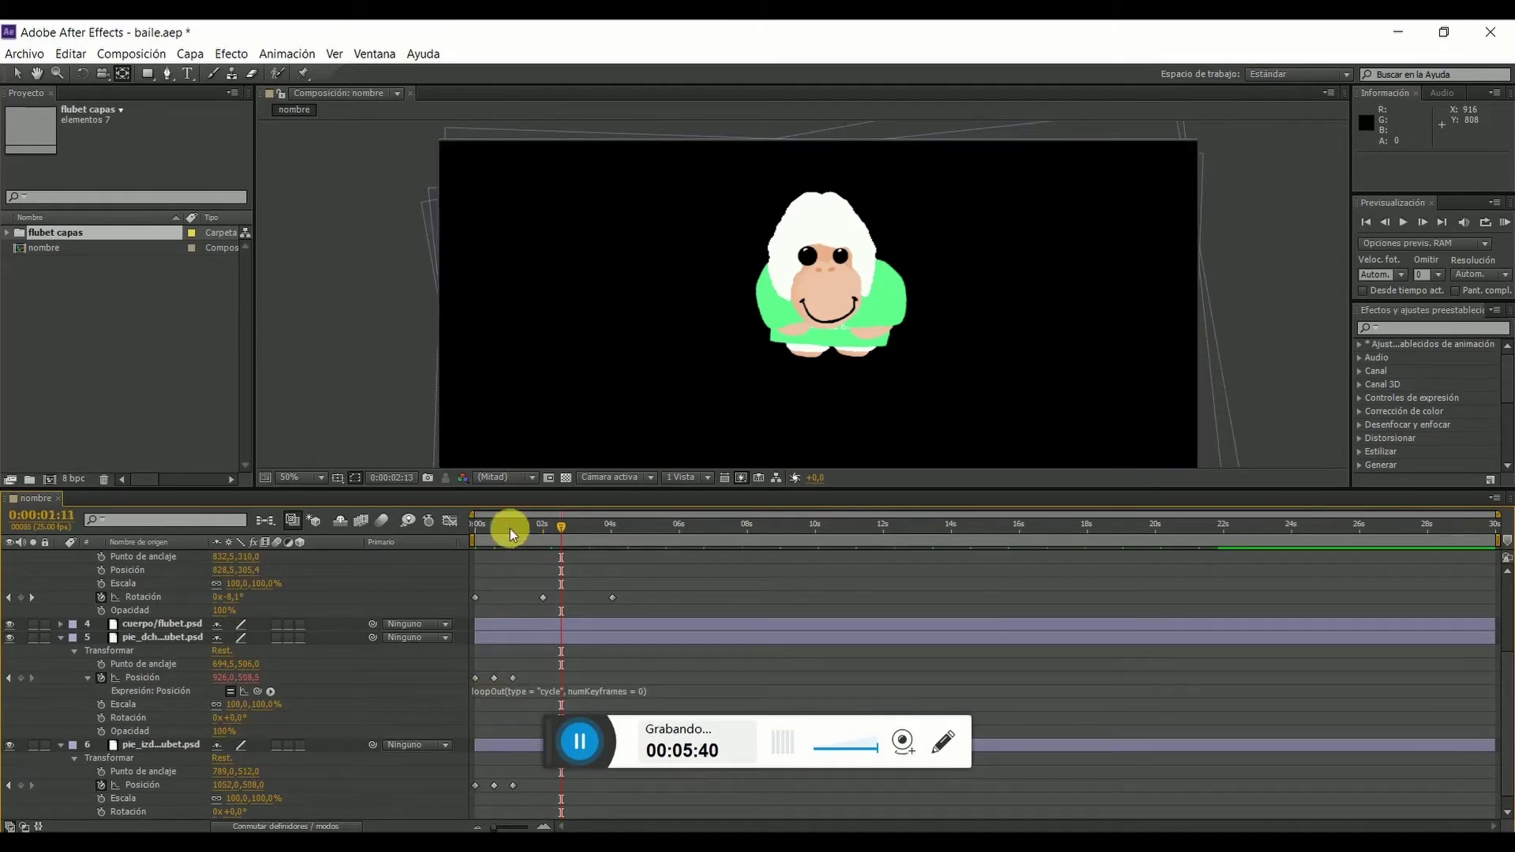
drag(510, 527, 427, 528)
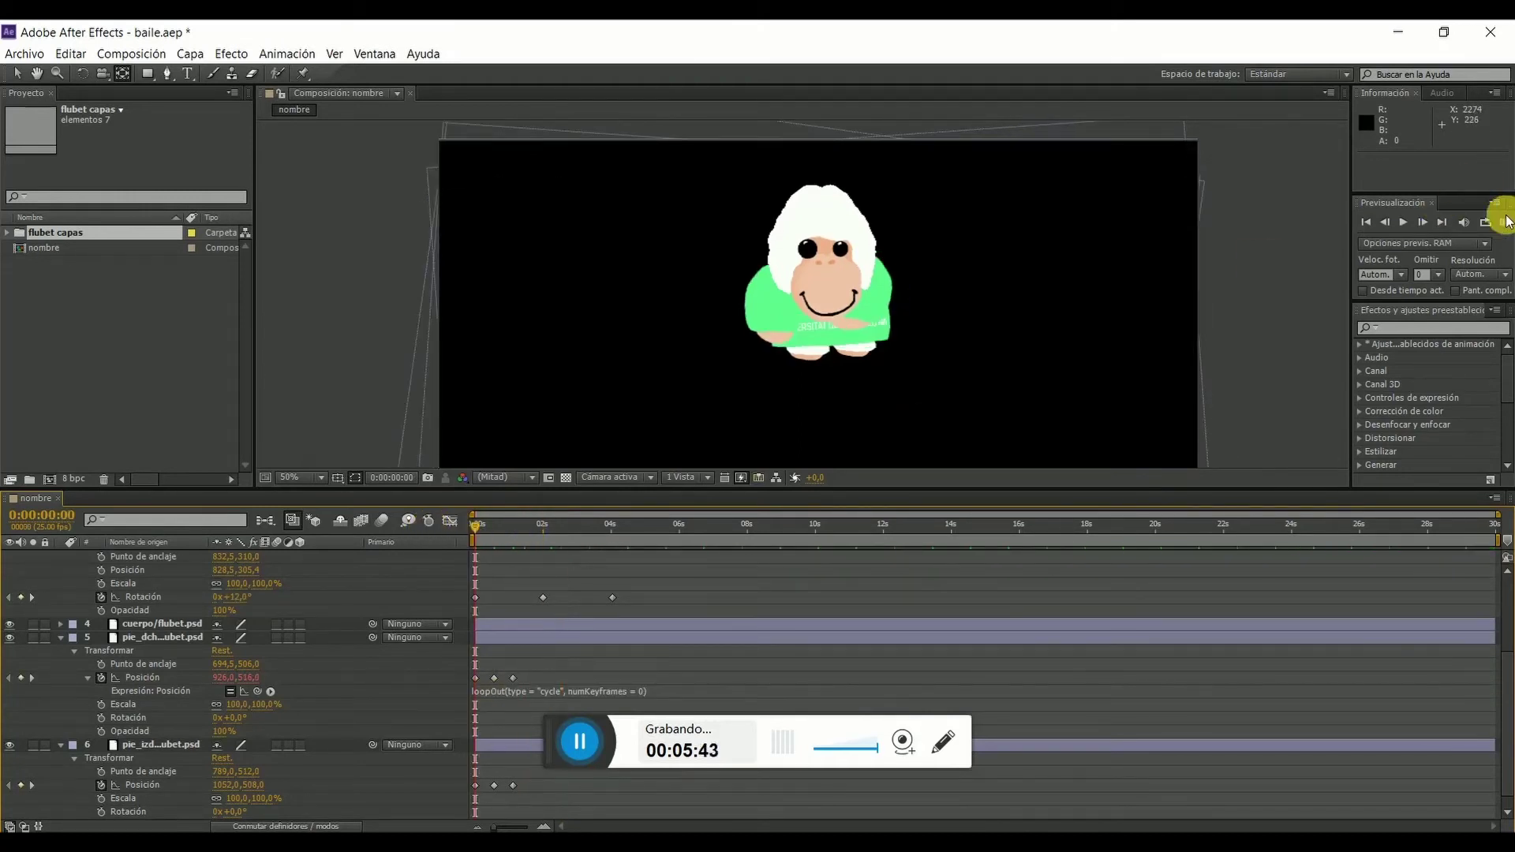
click(537, 524)
text(loopOut(type = "cycle", numKeyframes = 0))
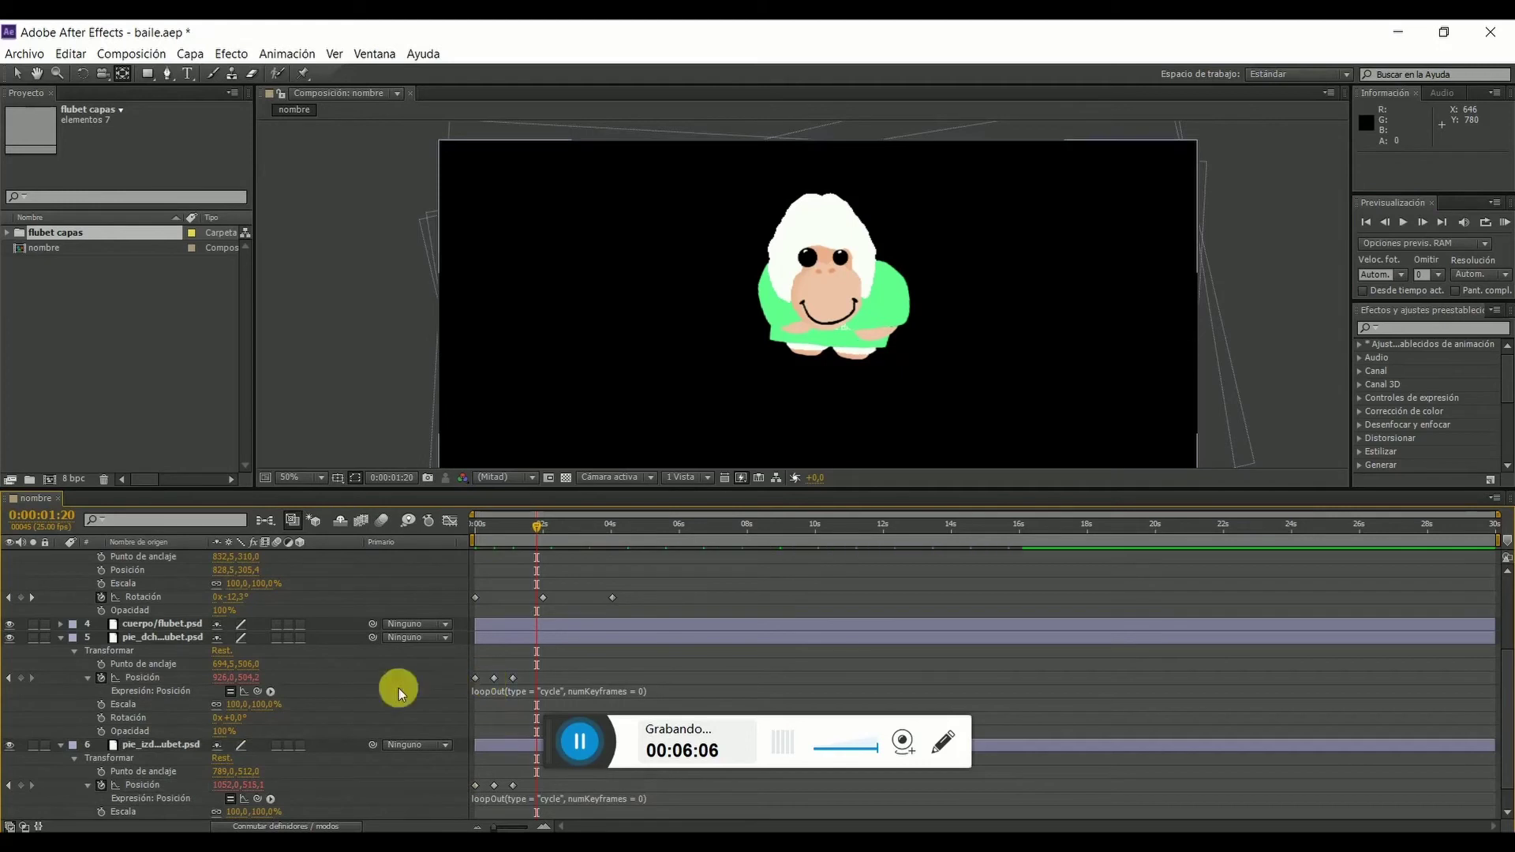
- Collapse foot layers 5 and 6 and expand cuerpo/flubet.psd's Transform properties
click(60, 637)
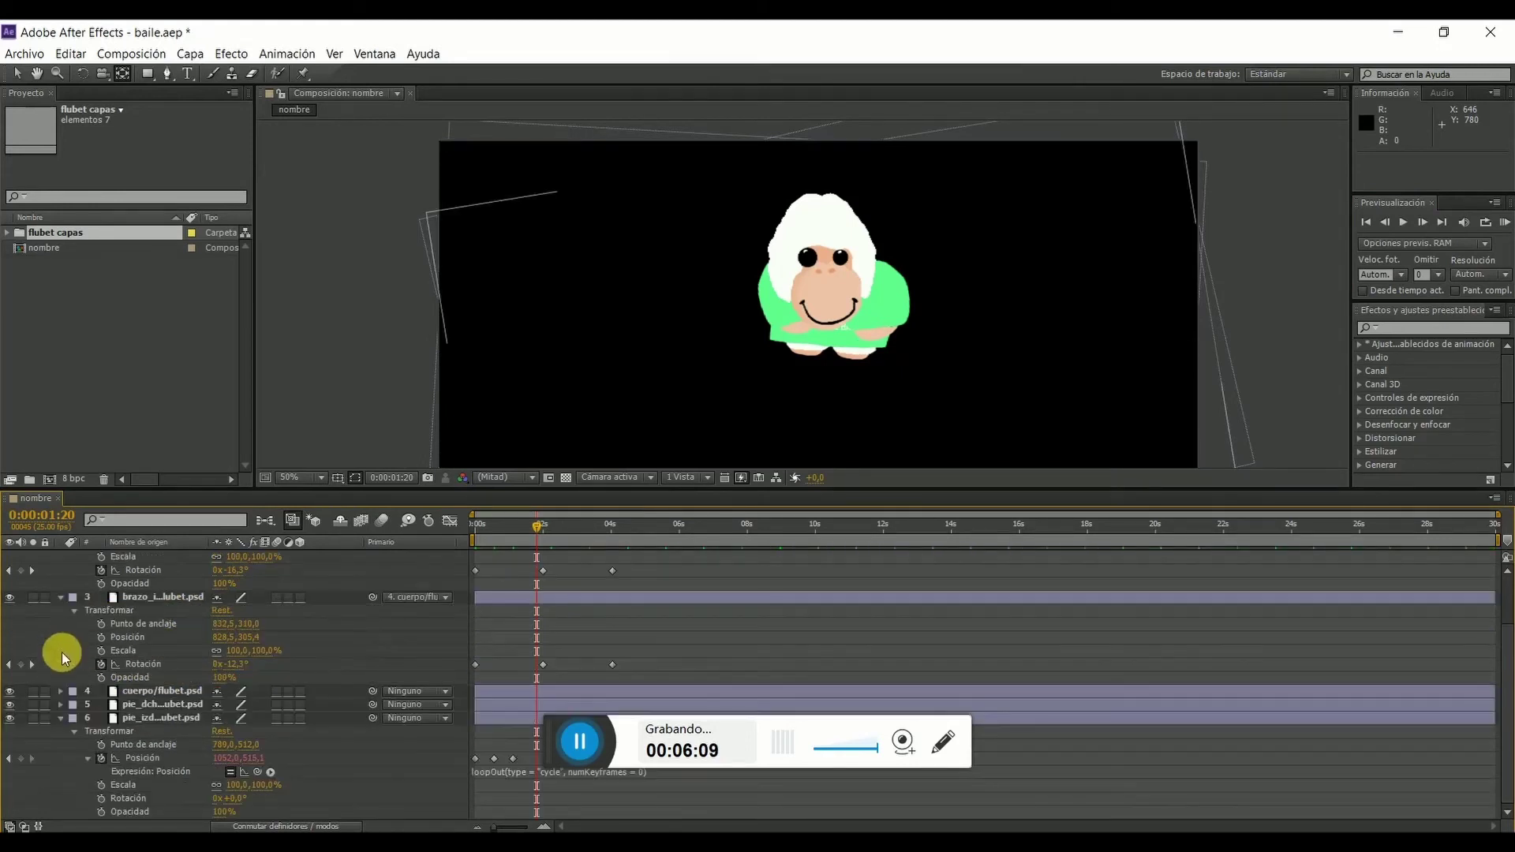
click(59, 718)
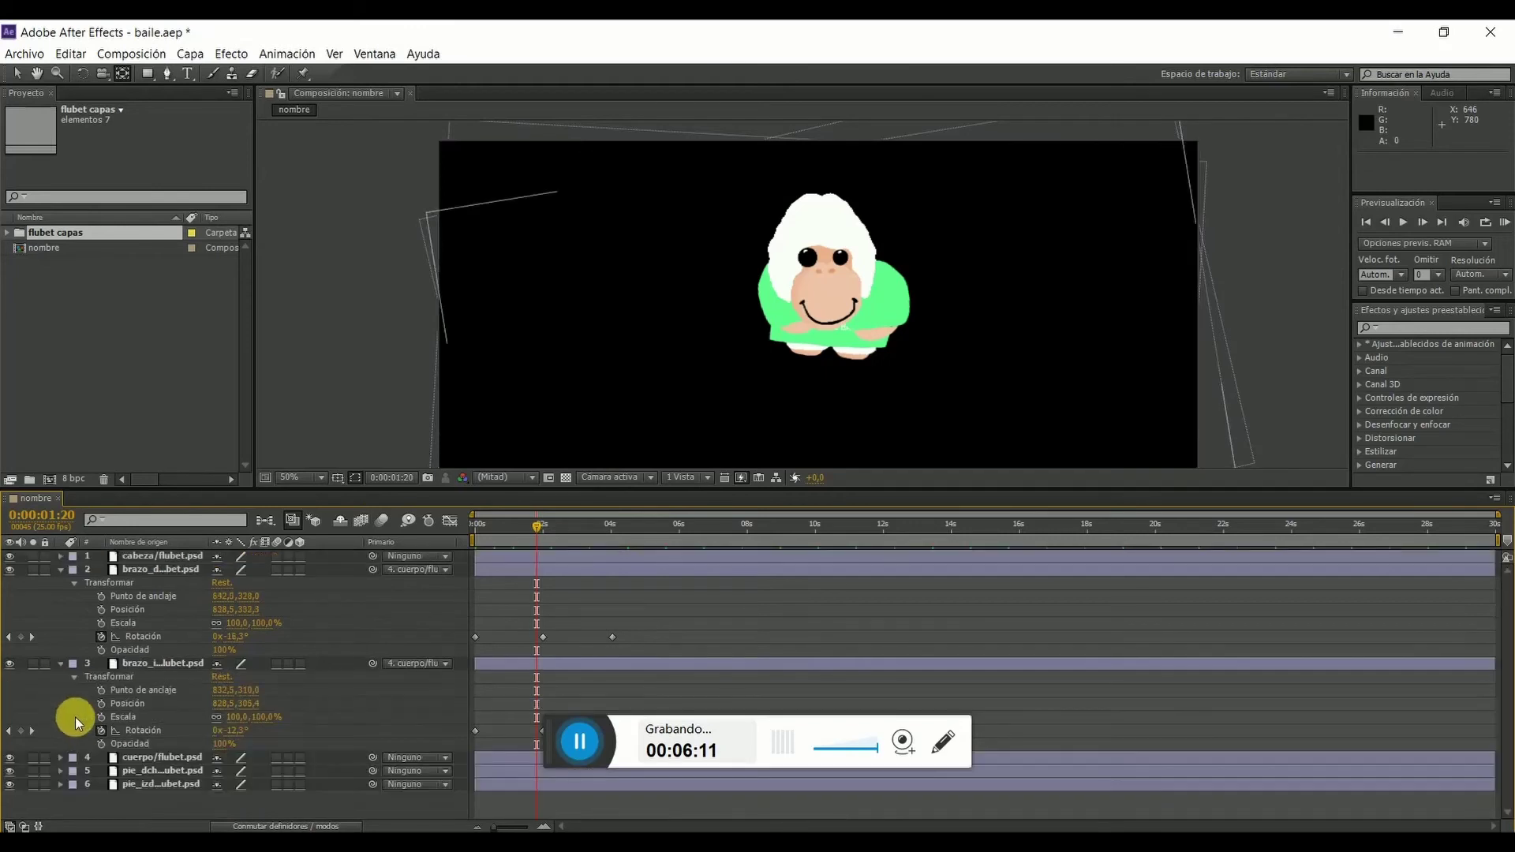
click(62, 758)
scroll(211, 730, down, 1)
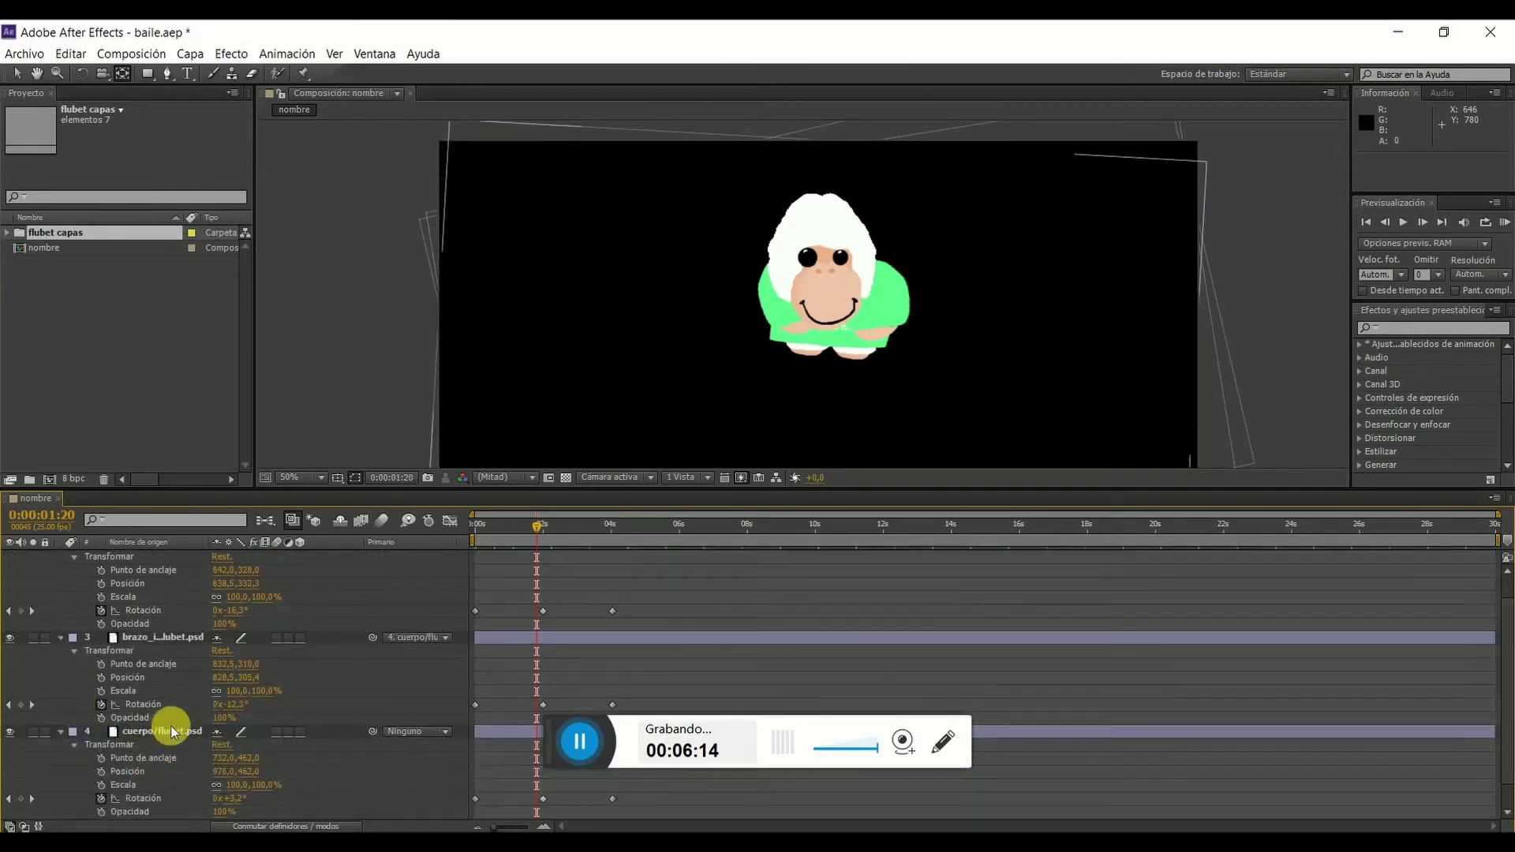
scroll(371, 726, down, 1)
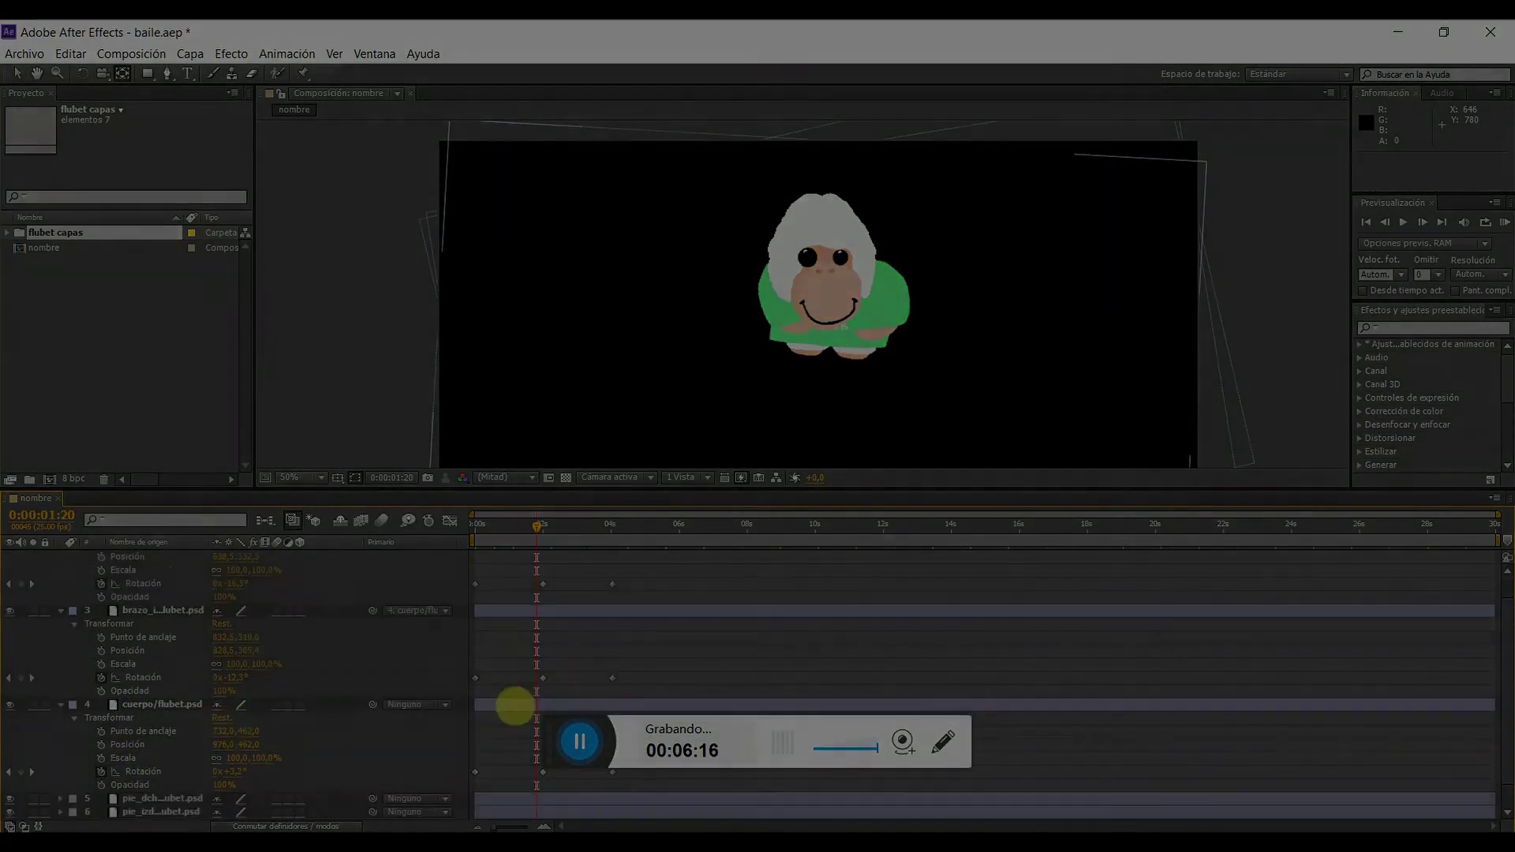